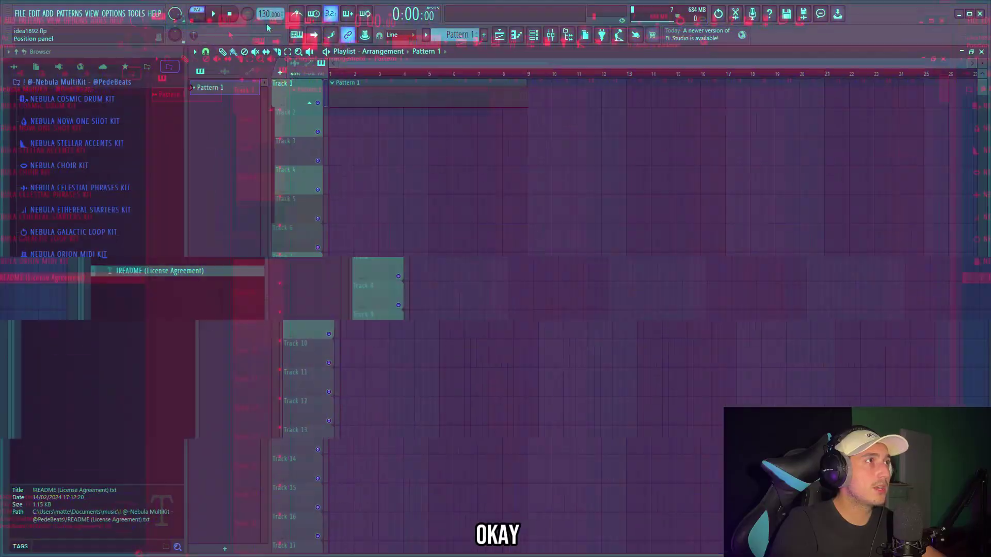
Set the project tempo to 150 BPM and add an Analog Lab V channel to the channel rack.
drag(269, 15, 249, 35)
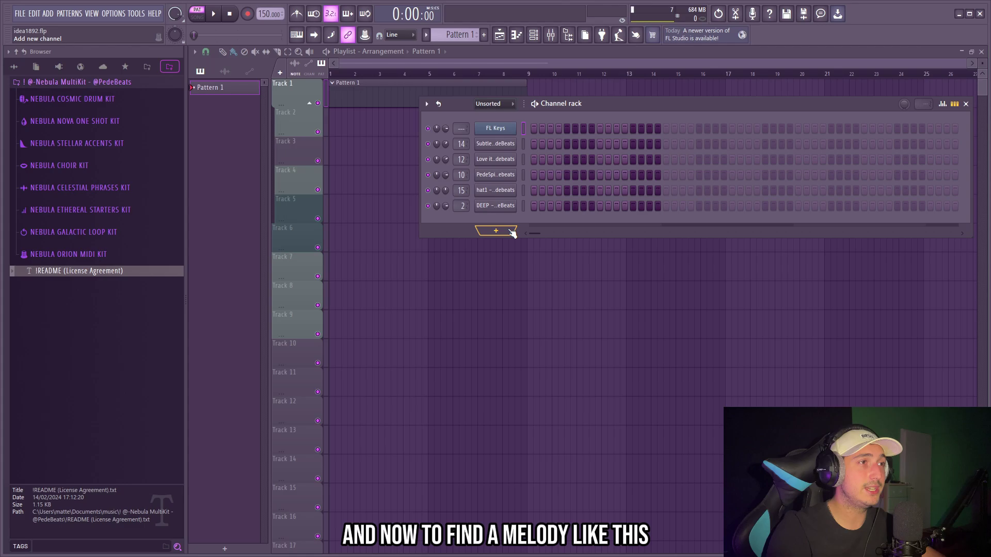
click(512, 232)
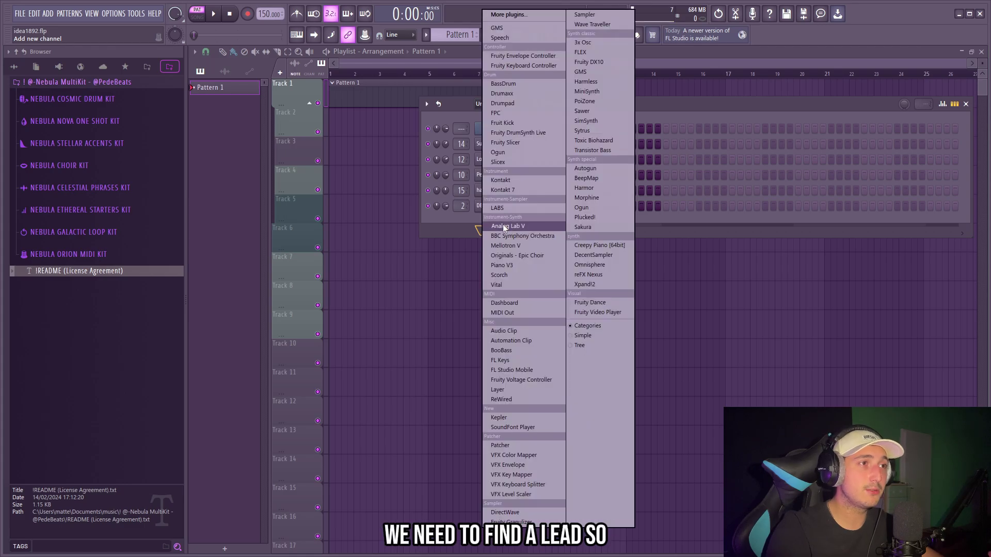
click(506, 227)
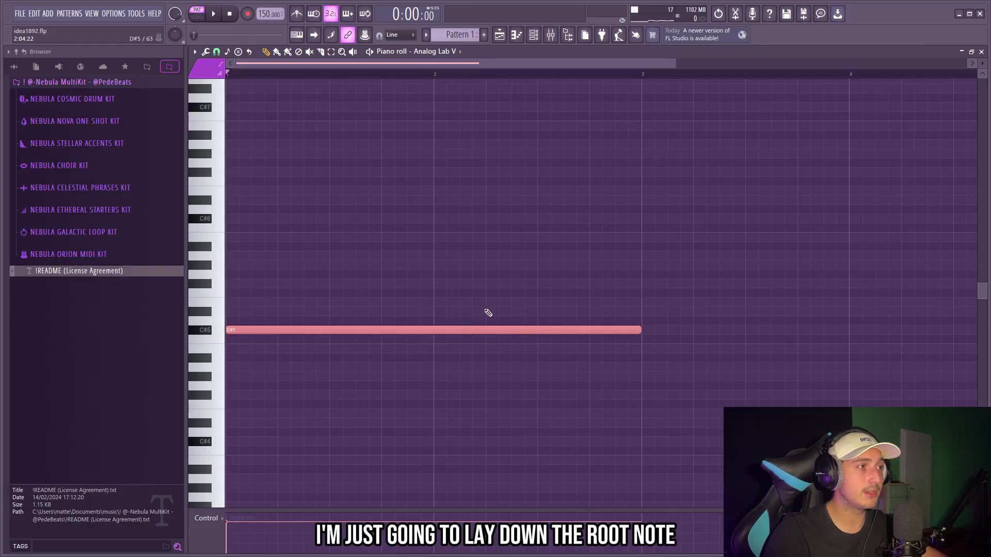
Place lead notes E6 at bar 1 and F#6 at bar 3, and duplicate the two-bar C#5 root note right after itself.
scroll(453, 269, up, 3)
click(232, 274)
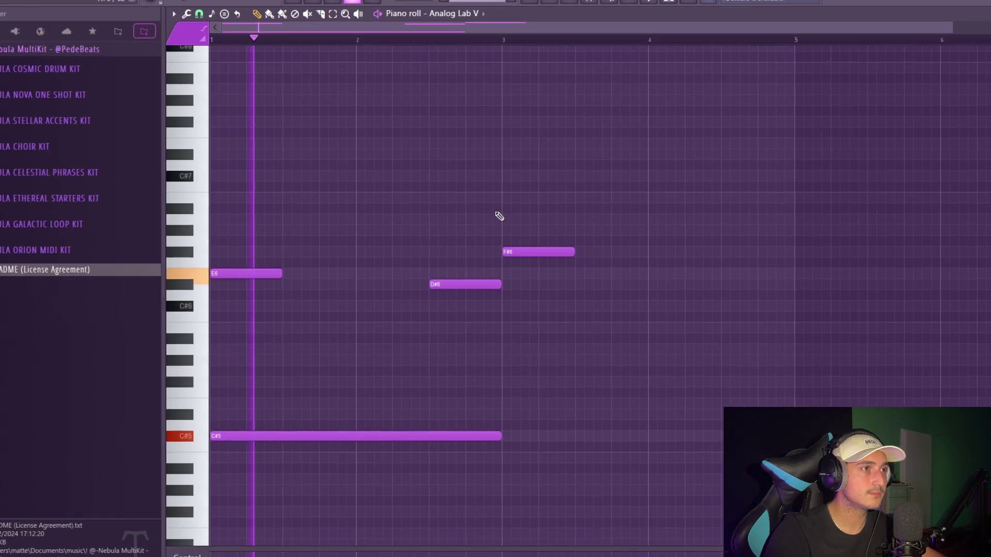
right_click(509, 251)
drag(472, 465, 426, 424)
key(ctrl+b)
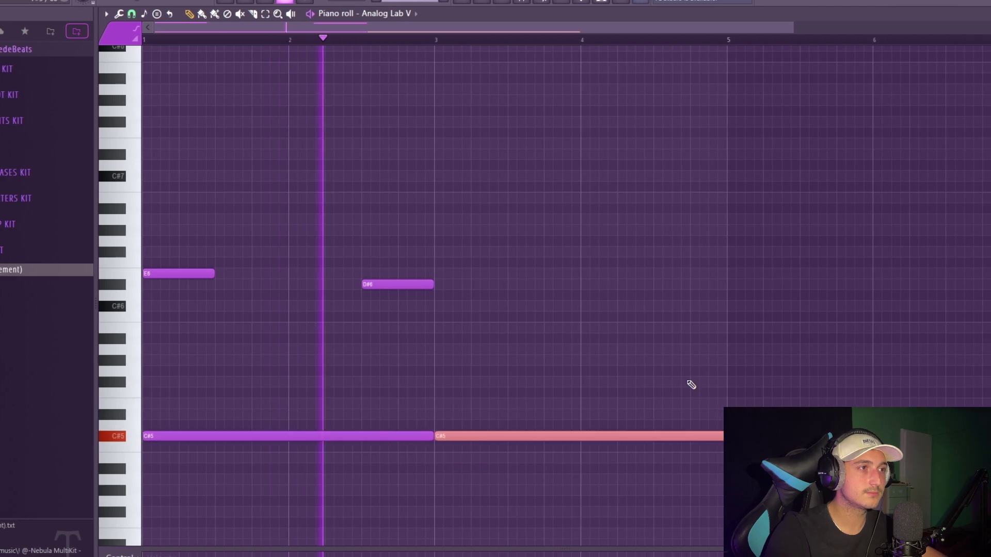
click(433, 256)
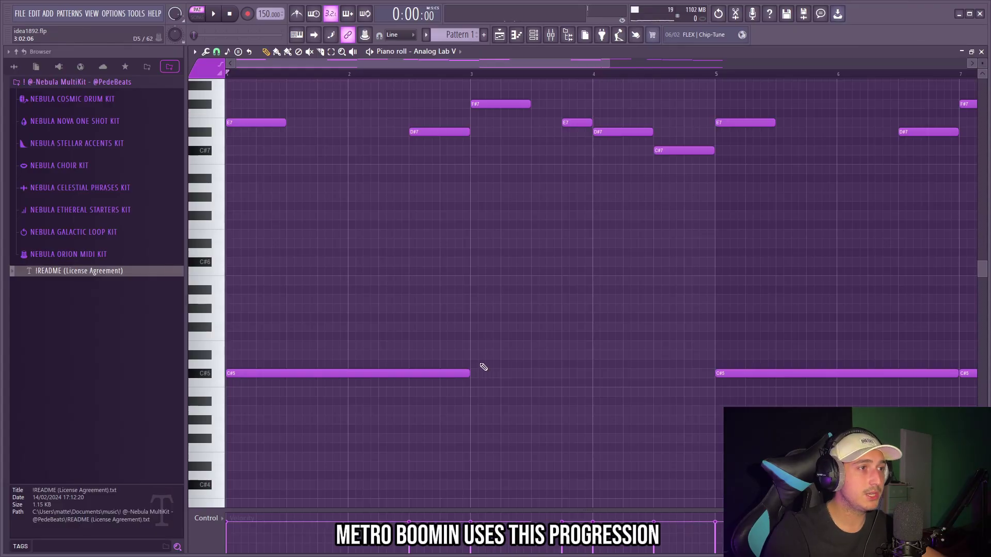
Place a two-bar F#5 root note at bar 3 and move the C#5 root note at bar 7 up to F#5.
drag(484, 306, 473, 318)
scroll(473, 318, down, 1)
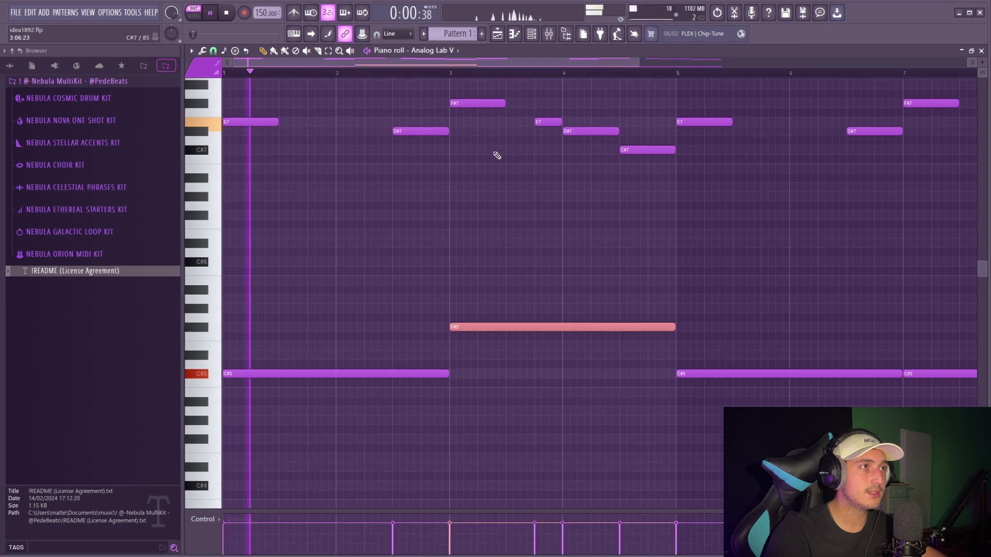
scroll(556, 291, down, 5)
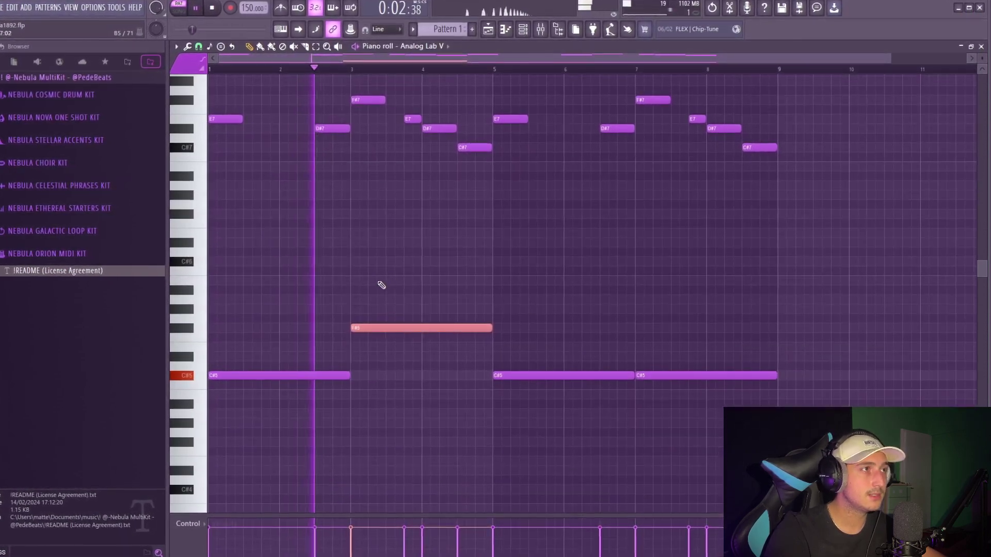
click(591, 357)
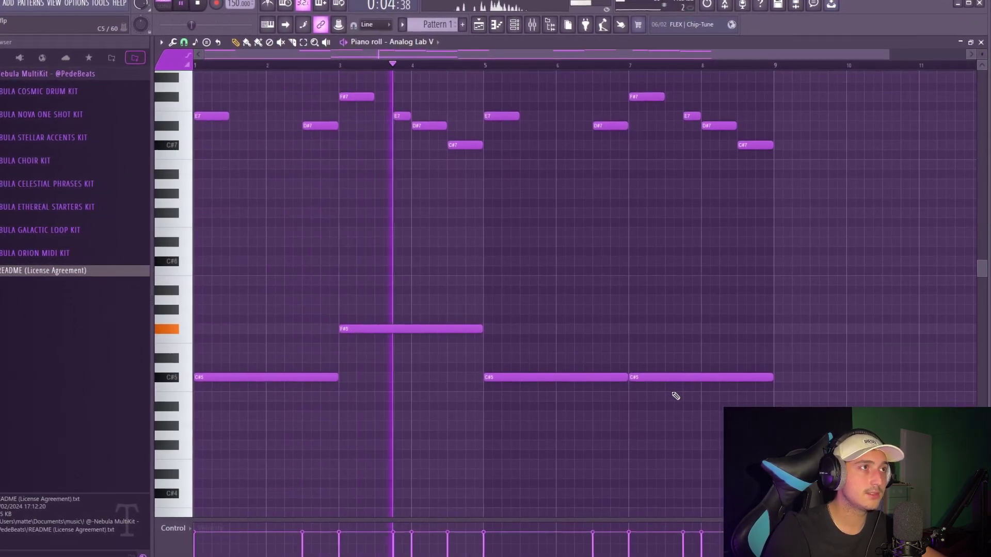
drag(676, 378, 676, 329)
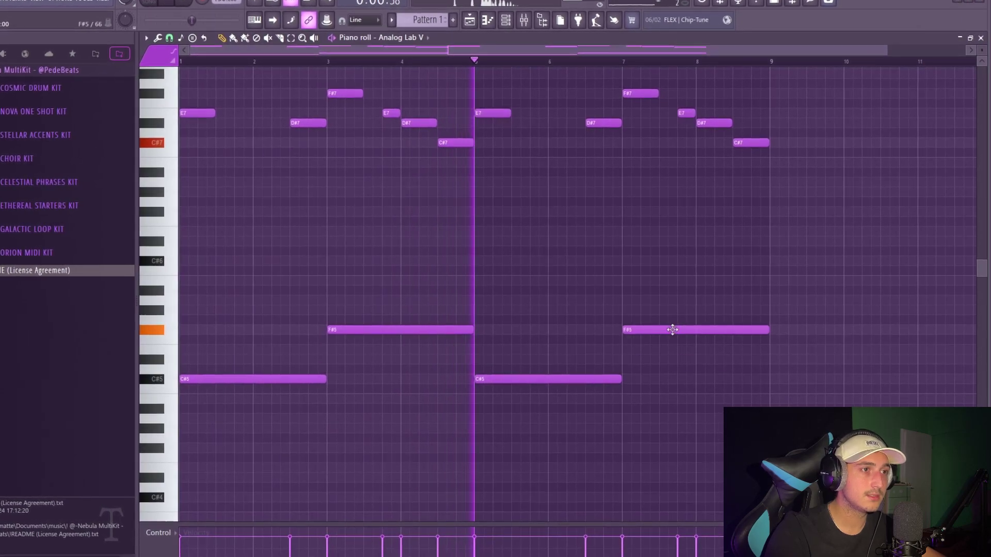
scroll(687, 325, up, 2)
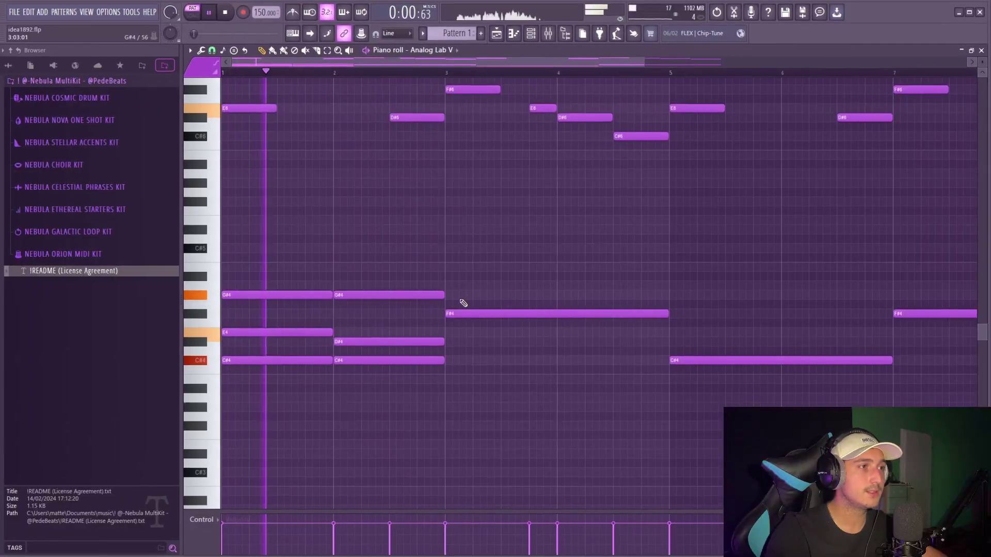
Transpose the copied chords in bars 3 and 4 to an F# root, and raise their F#3 notes one octave to F#4.
drag(460, 358, 455, 314)
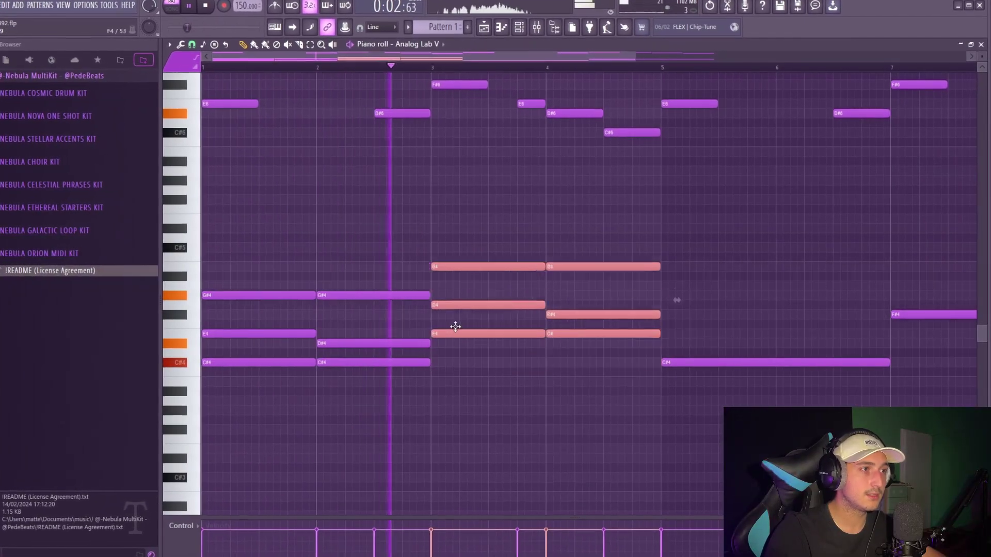
scroll(564, 351, down, 3)
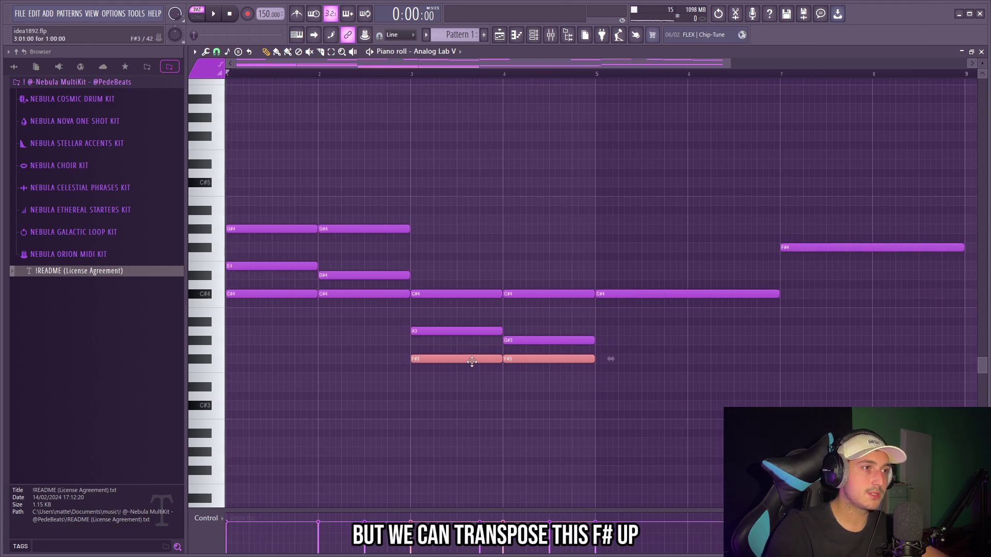
click(351, 79)
key(space)
ctrl+click(609, 243)
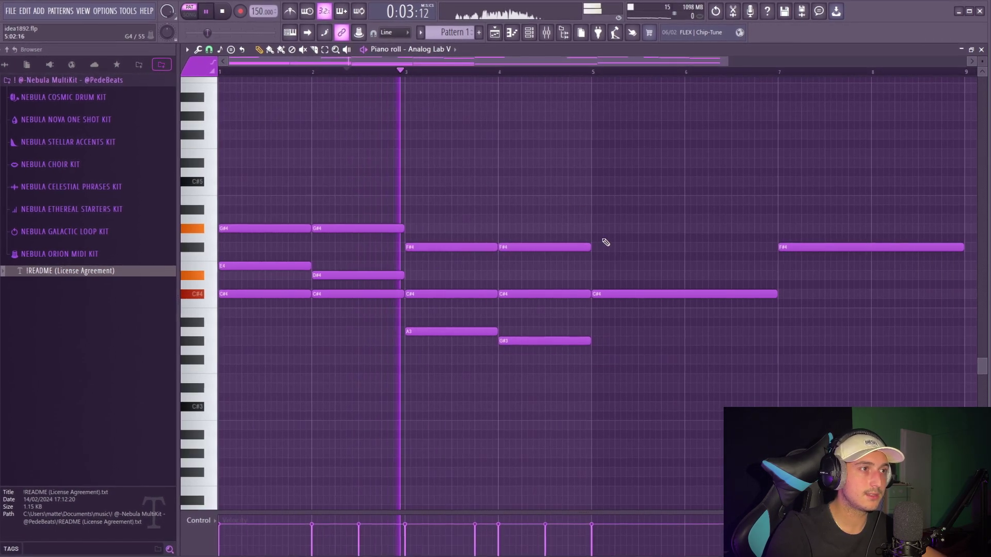
Raise the A3 and G#3 chord notes in bars 3 and 4 by one octave.
drag(594, 353, 417, 331)
key(space)
key(ctrl+Up)
key(space)
key(ctrl+d)
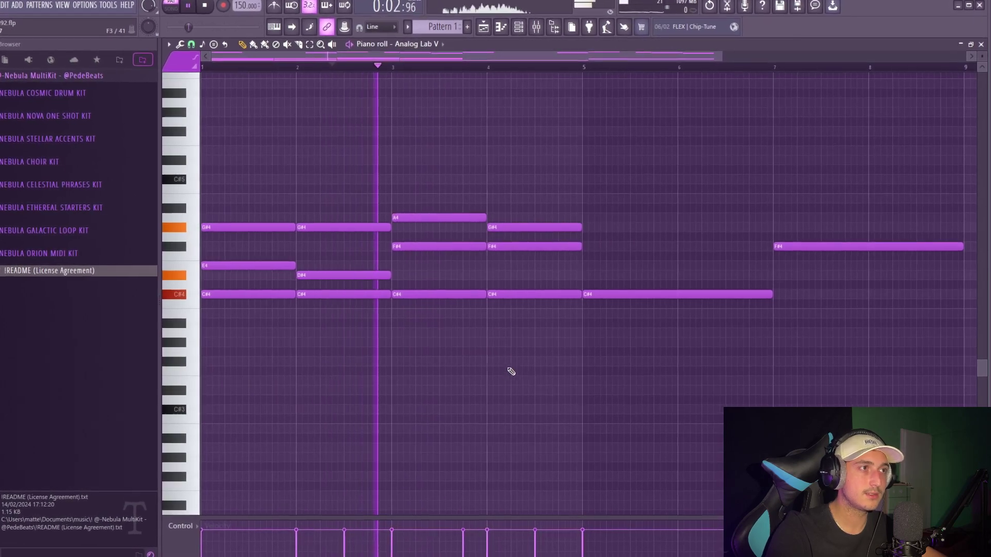
Delete the long C#4 note at bar 5 and F#4 note at bar 7, and duplicate the four-bar chord progression into bars 5 to 8.
scroll(513, 360, down, 2)
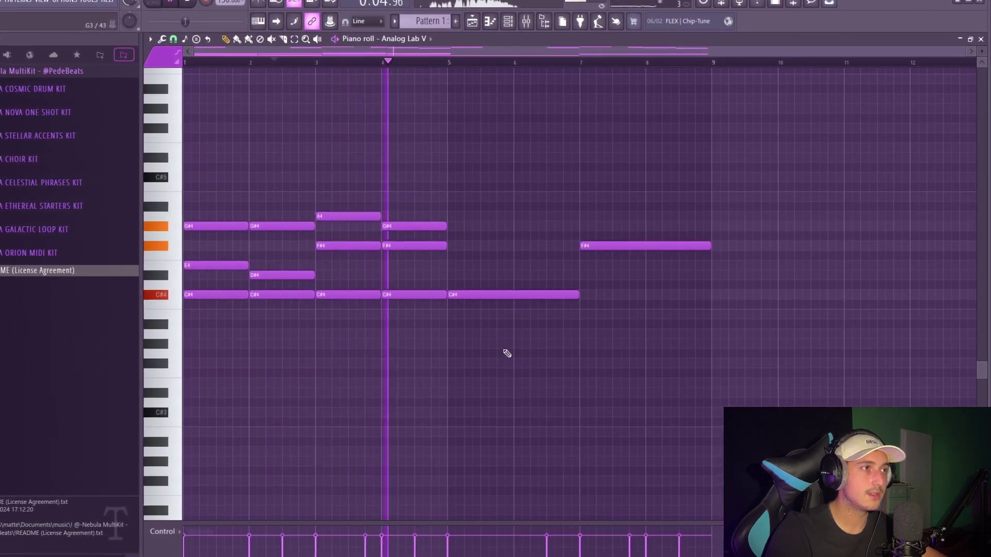
right_click(524, 295)
right_click(614, 246)
ctrl+drag(559, 310, 156, 202)
key(ctrl+b)
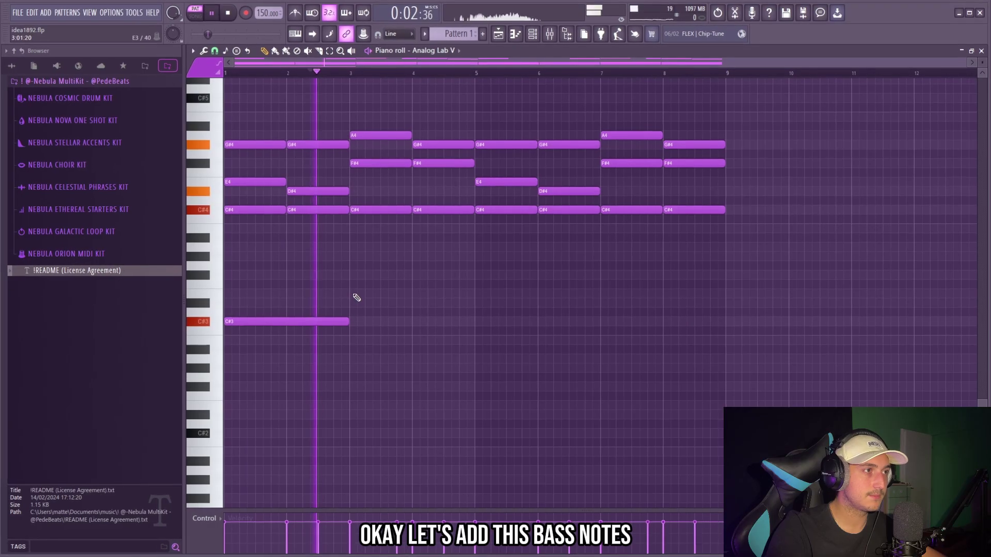
Add a two-bar F#3 bass note at bar 3 and duplicate the C#3 and F#3 bass notes into bars 5 to 8.
click(356, 292)
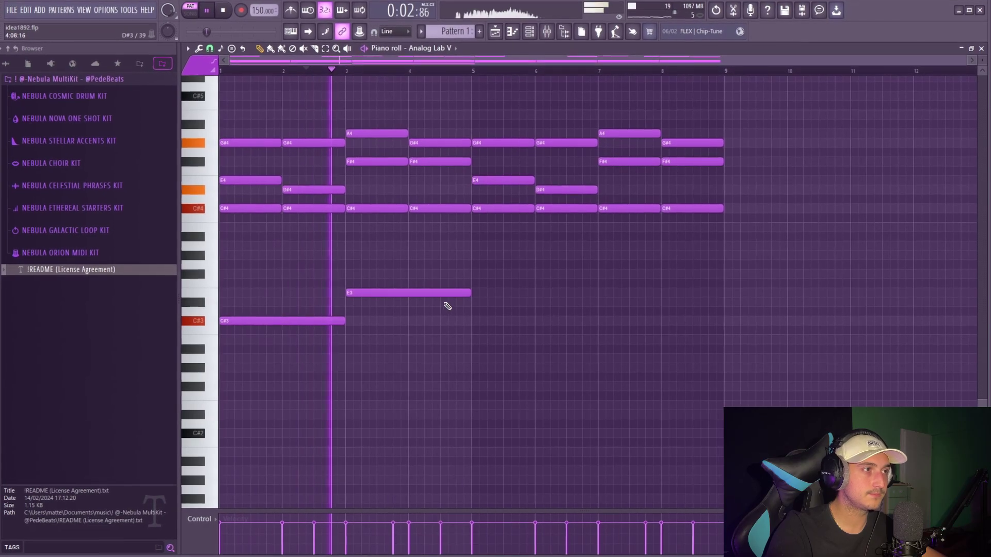
drag(420, 293, 420, 274)
ctrl+drag(548, 353, 315, 266)
key(ctrl+b)
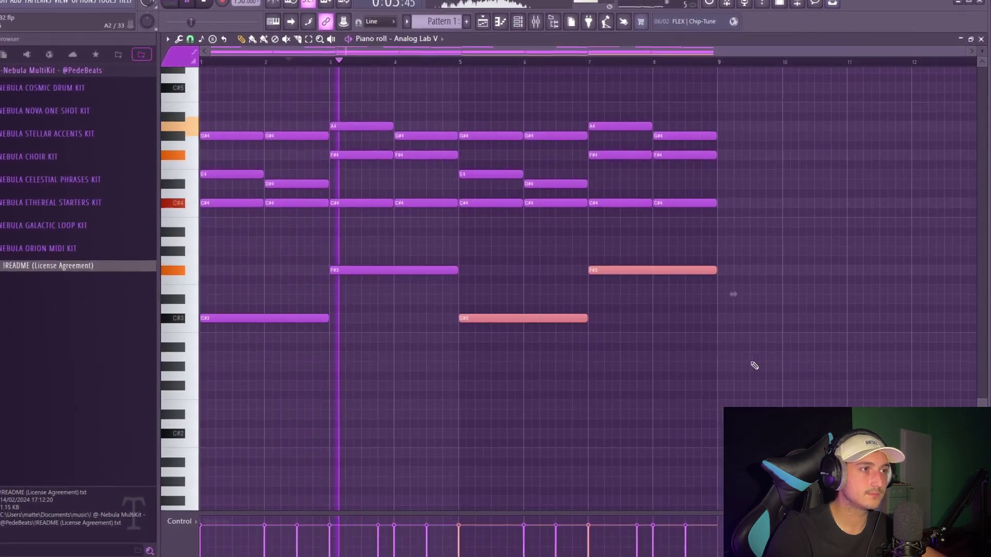
ctrl+drag(758, 367, 326, 262)
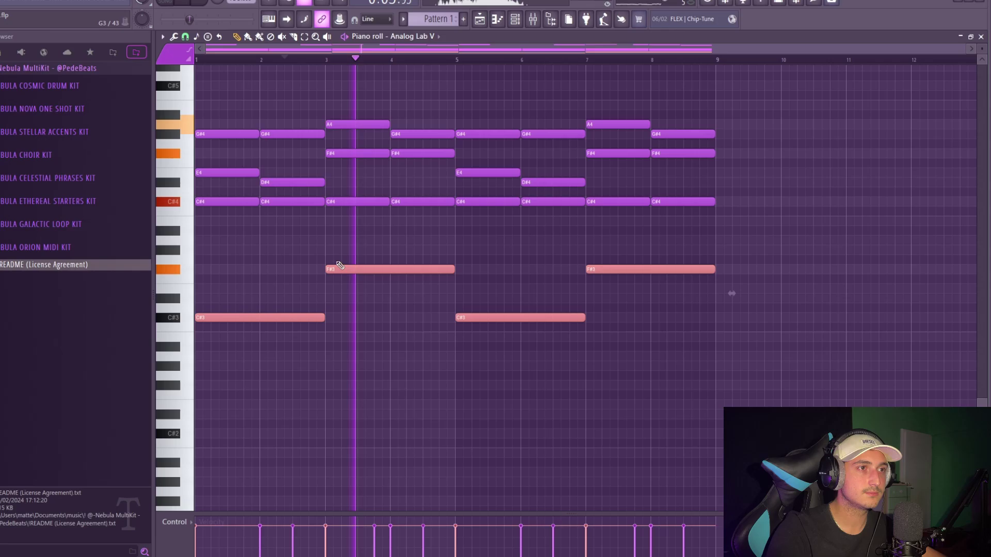
Copy the lead melody notes to a second Analog Lab V channel using the Flute 1 preset from the Cryptic bank.
scroll(642, 310, up, 10)
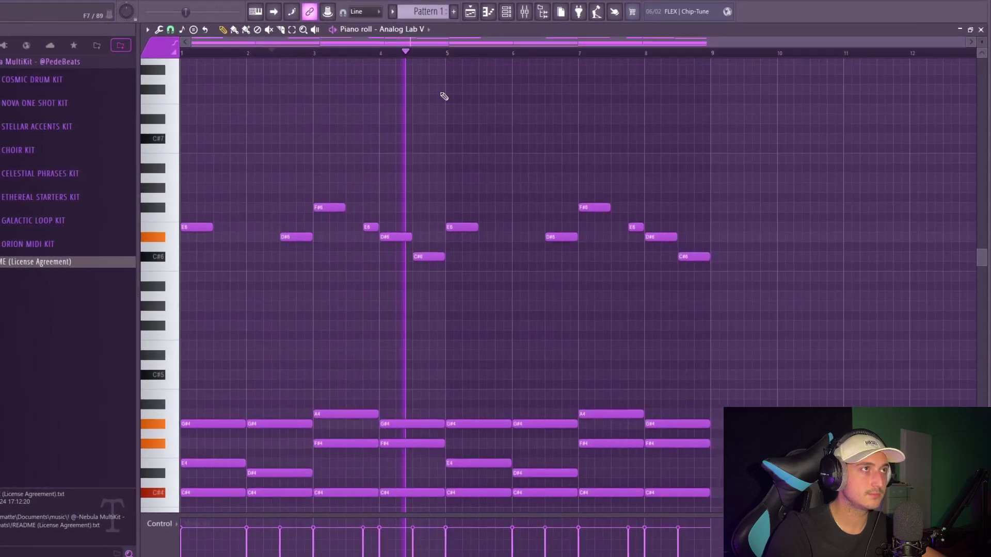
click(512, 11)
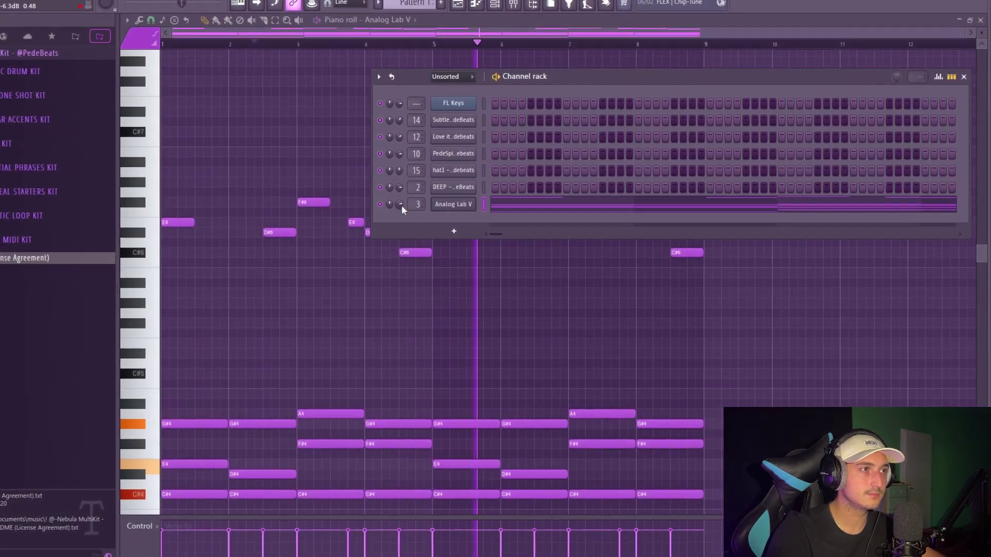
key(F6)
ctrl+drag(545, 345, 319, 170)
scroll(361, 206, down, 3)
ctrl+drag(723, 230, 284, 88)
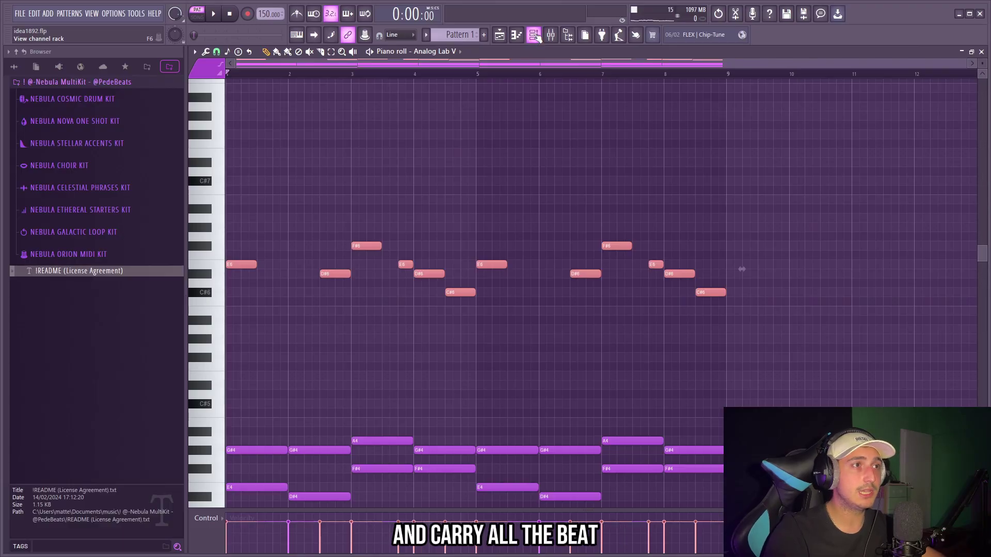
click(535, 35)
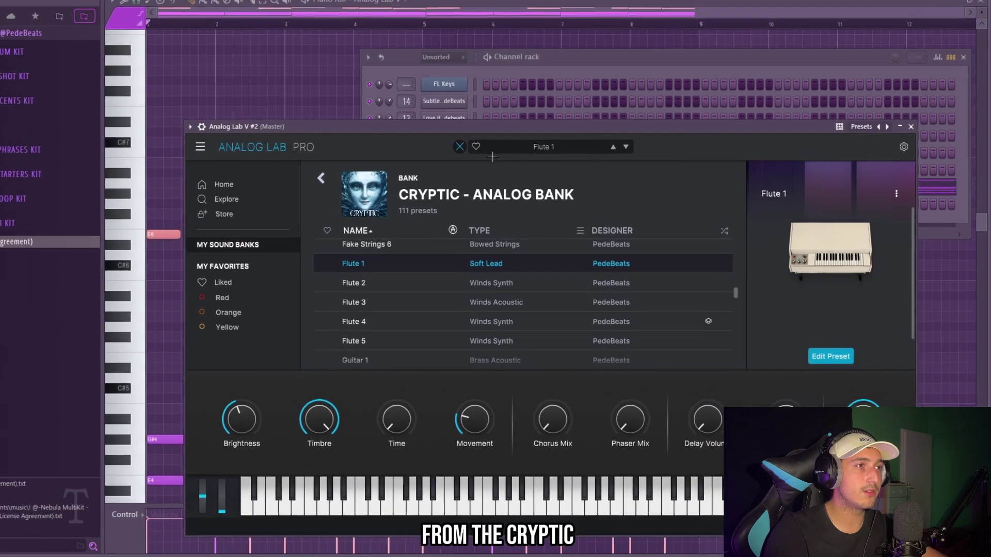
click(598, 110)
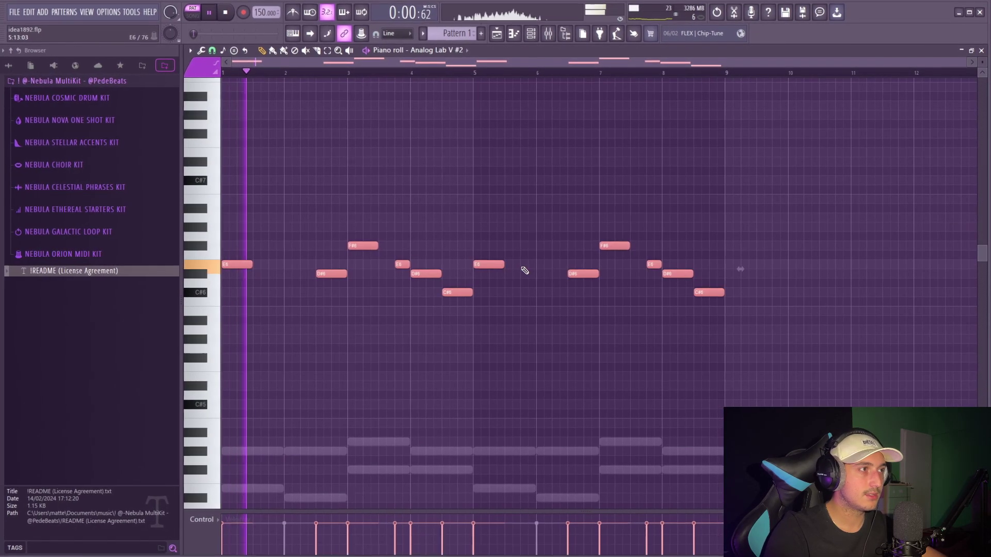
Lower the whole flute melody on the second Analog Lab V channel by one octave.
scroll(528, 269, down, 5)
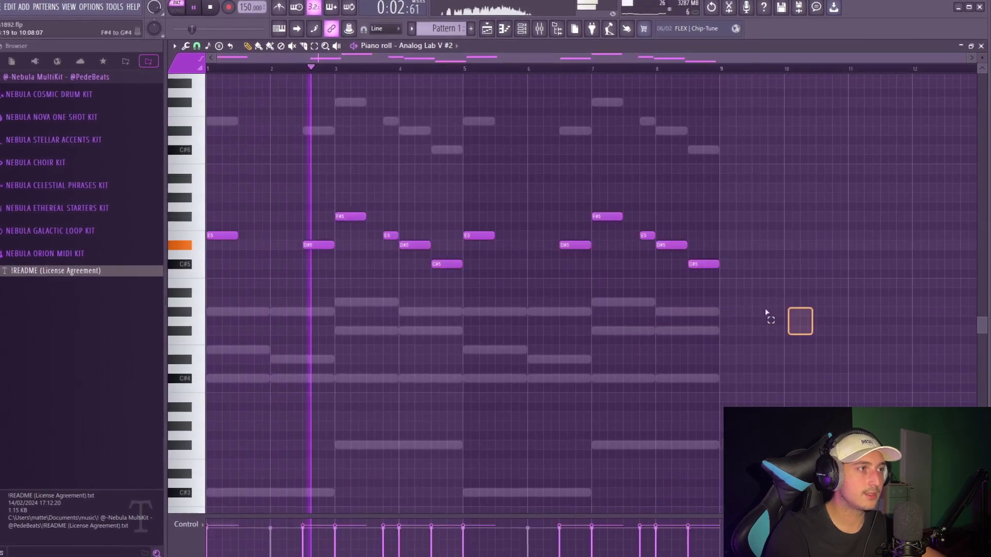
drag(850, 333, 248, 211)
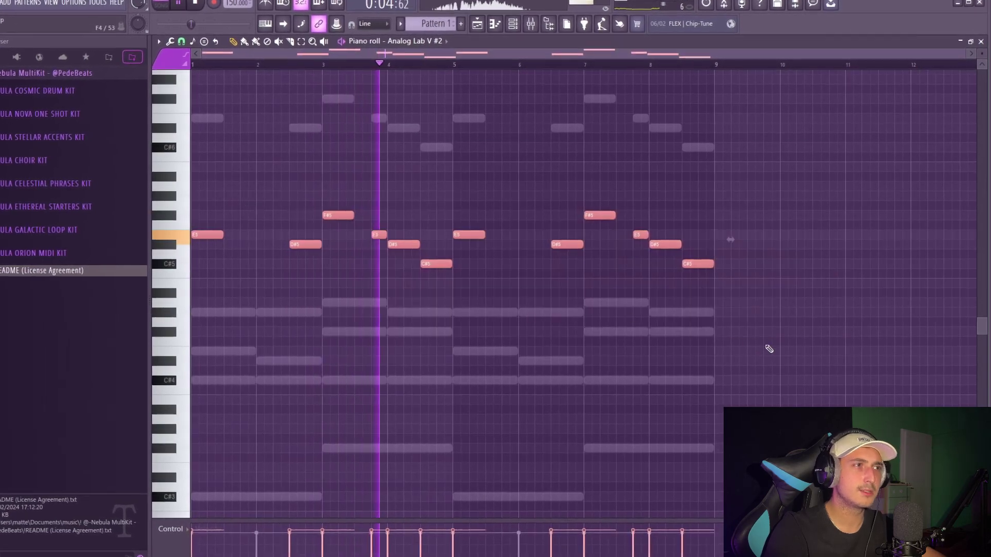
drag(770, 355, 206, 187)
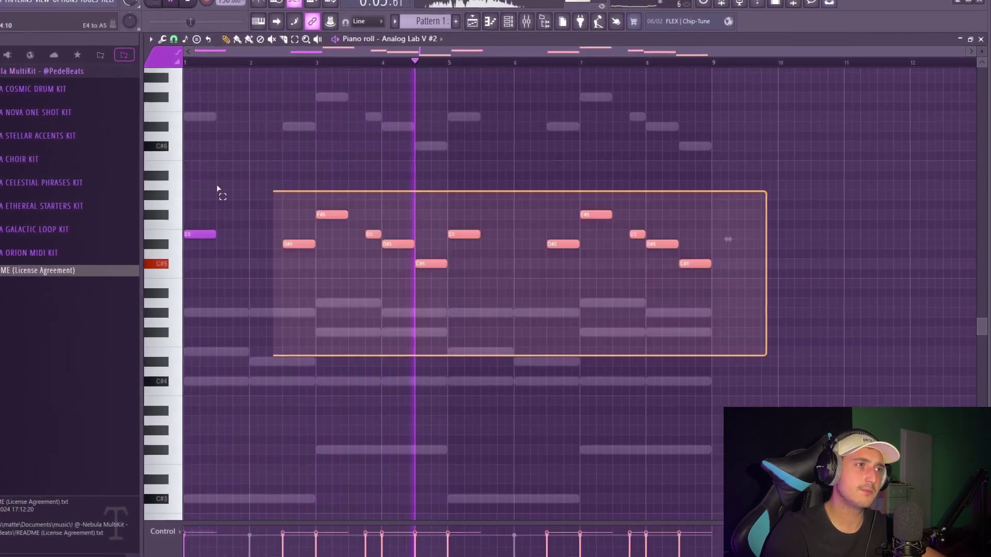
drag(827, 333, 826, 389)
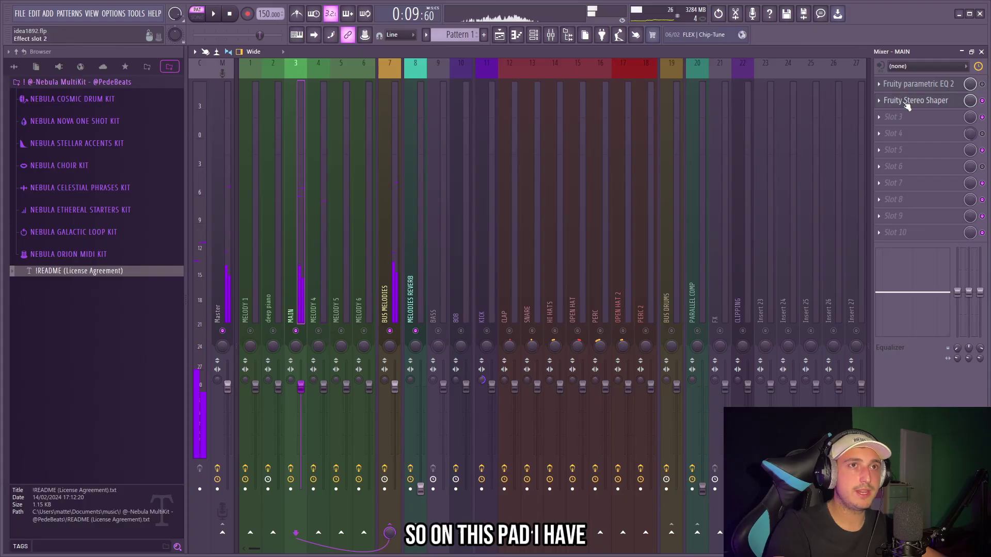
Check the Fruity Stereo Shaper on the MAIN mixer track and add a Fruity parametric EQ 2 that cuts the lows and highs.
click(905, 101)
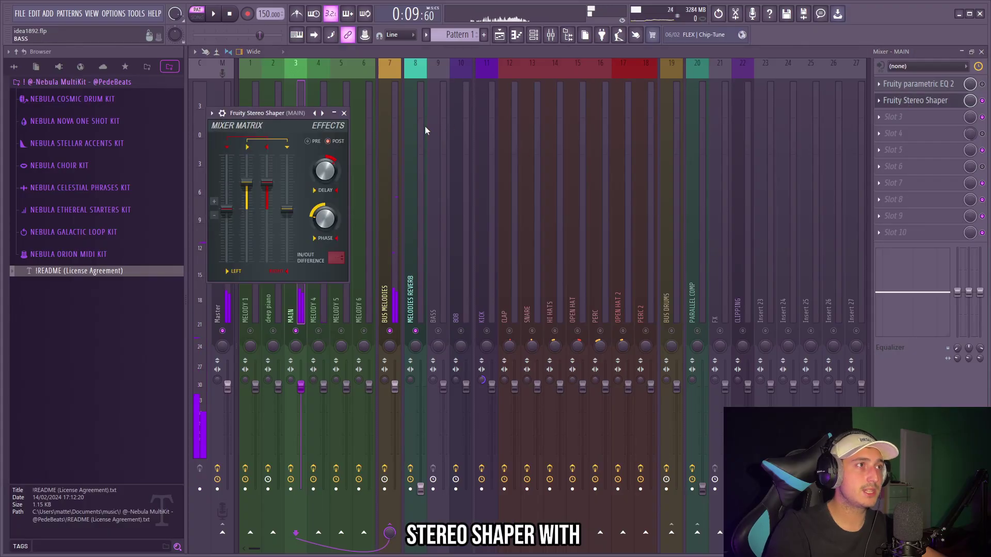
right_click(316, 114)
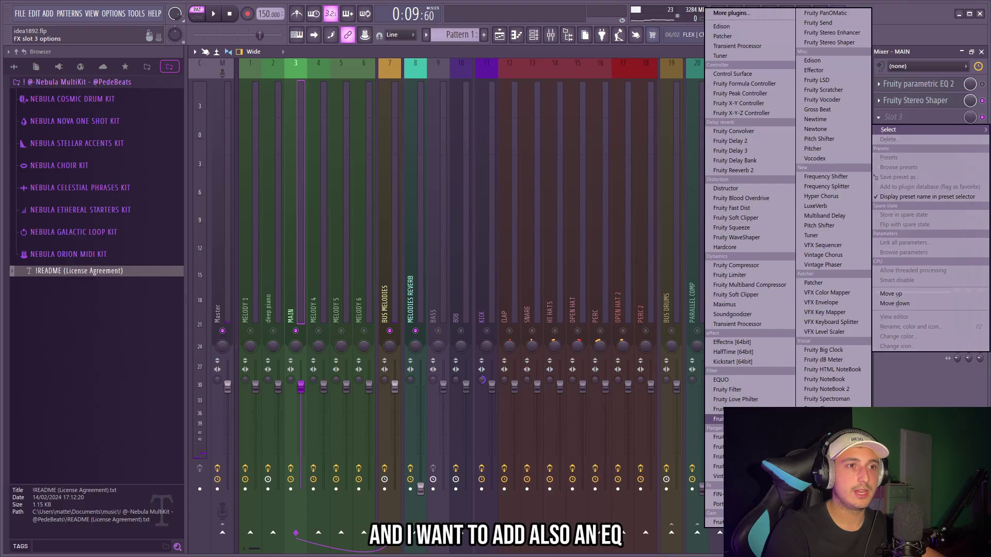
click(718, 419)
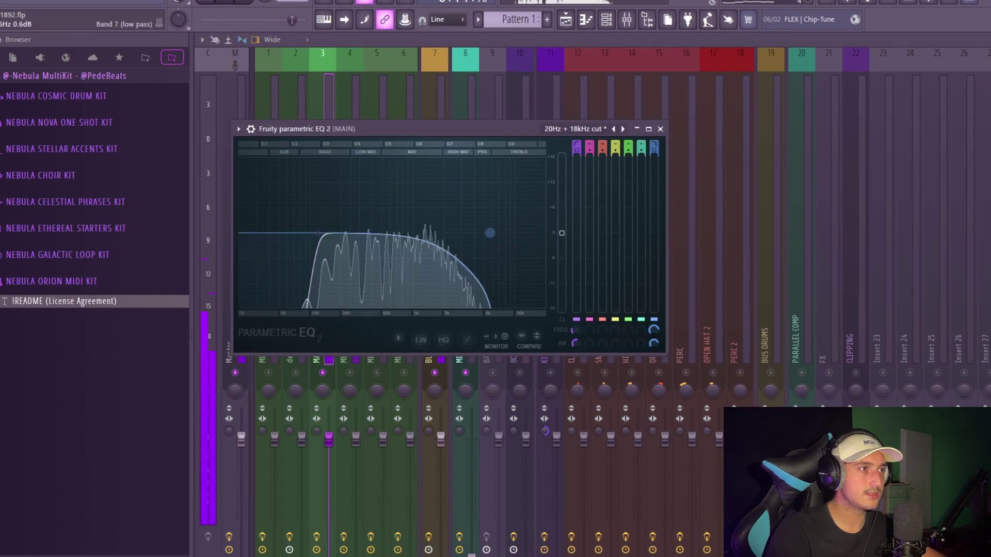
click(660, 129)
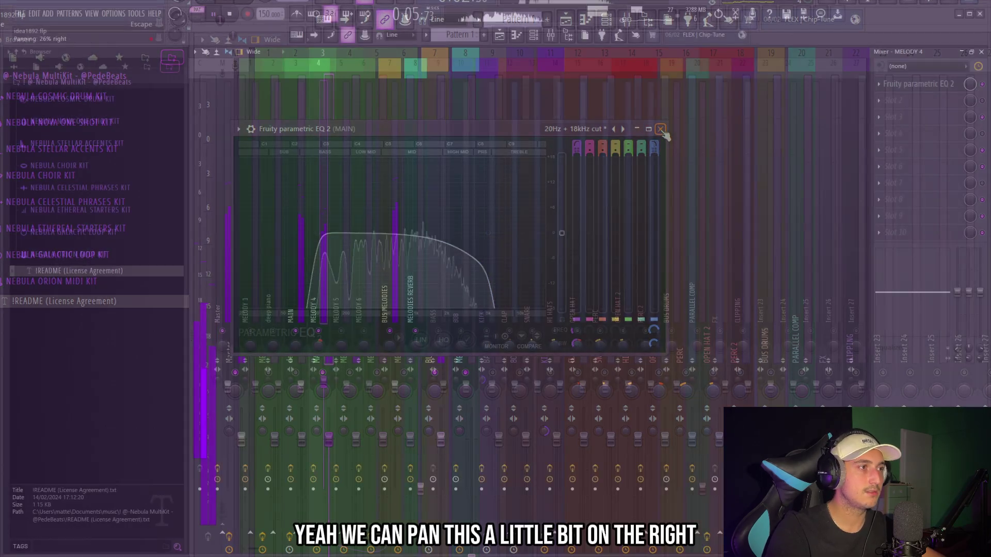
Pan the MELODY 4 mixer track 26% to the right.
drag(324, 392, 324, 399)
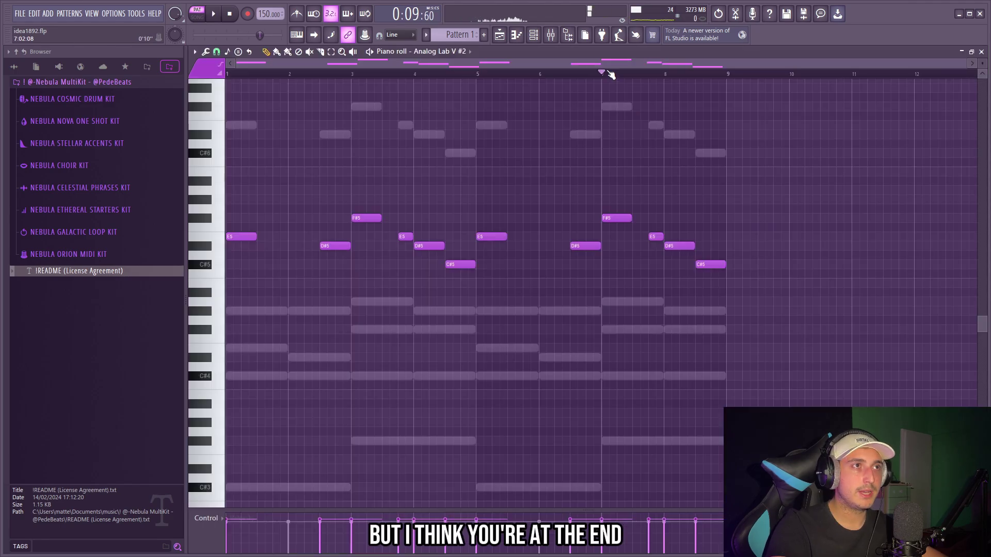
Raise the final note of the second flute melody to G#5 and play the pattern to hear the variation.
scroll(764, 300, up, 5)
scroll(651, 252, down, 3)
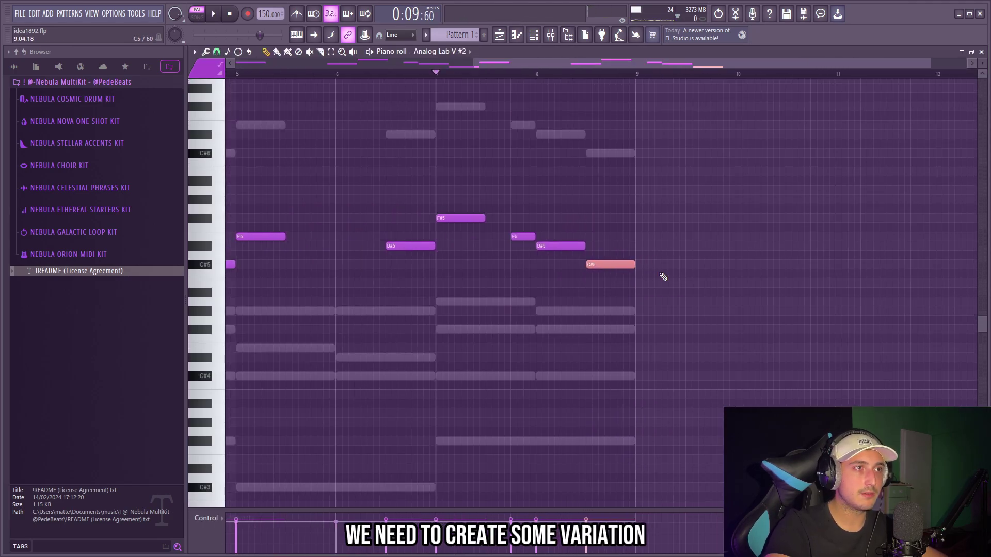
scroll(663, 278, up, 2)
key(space)
drag(697, 246, 702, 200)
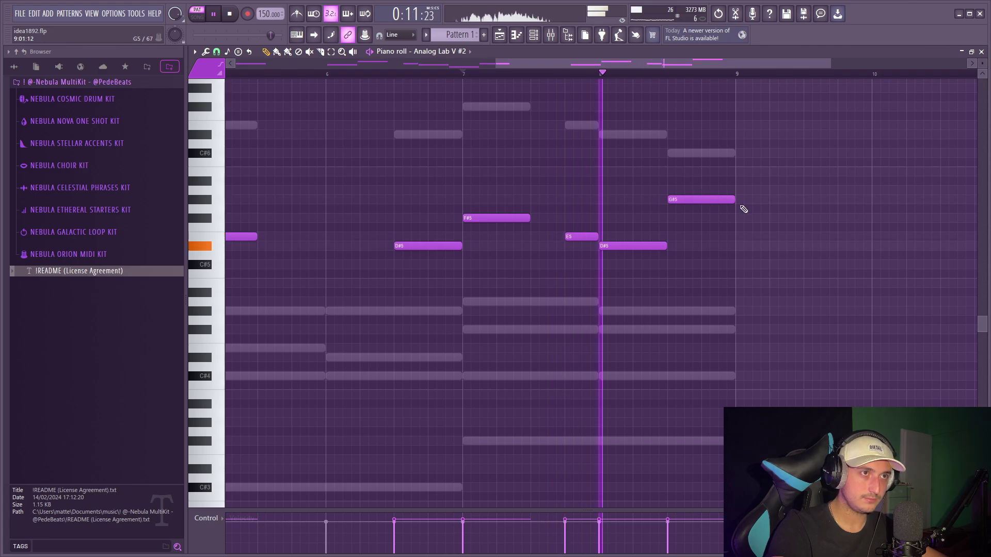
scroll(781, 229, down, 2)
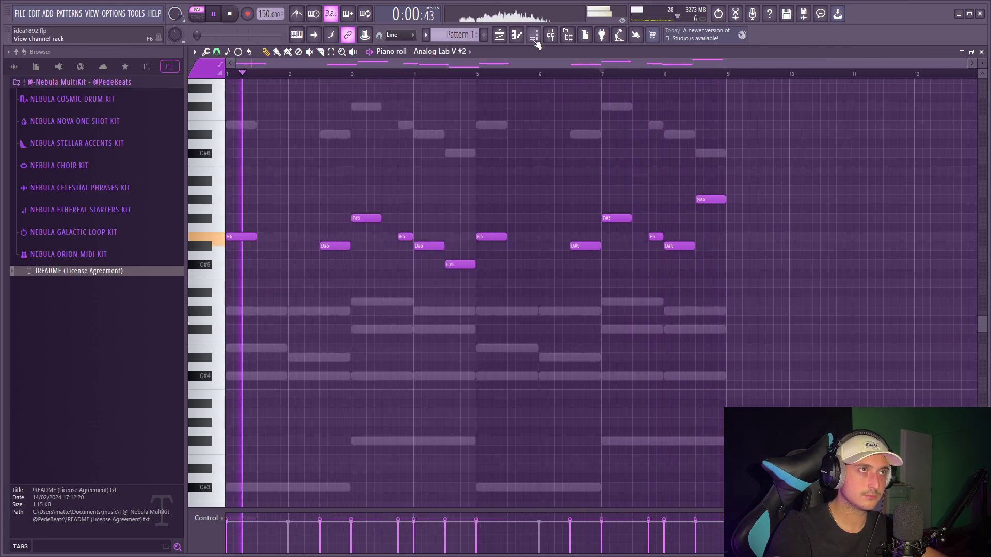
key(F7)
click(556, 245)
key(space)
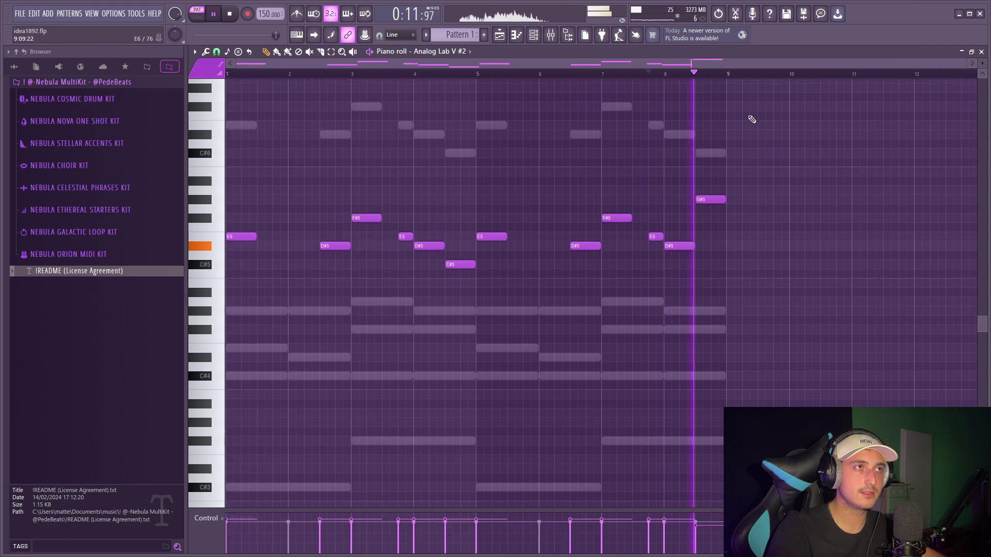
Open an Augmented VOICES channel from the channel rack and load a Real Choir preset.
click(534, 36)
click(553, 223)
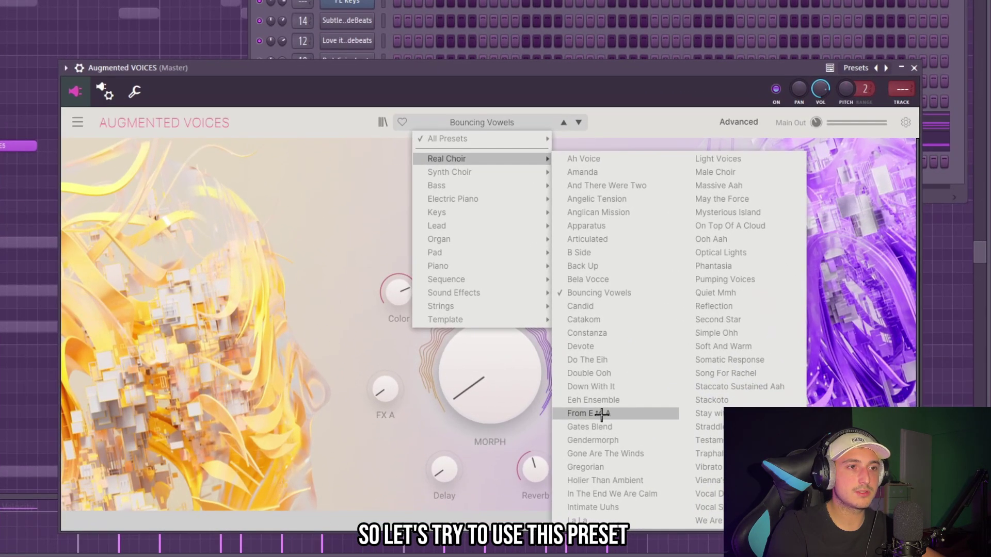
click(597, 413)
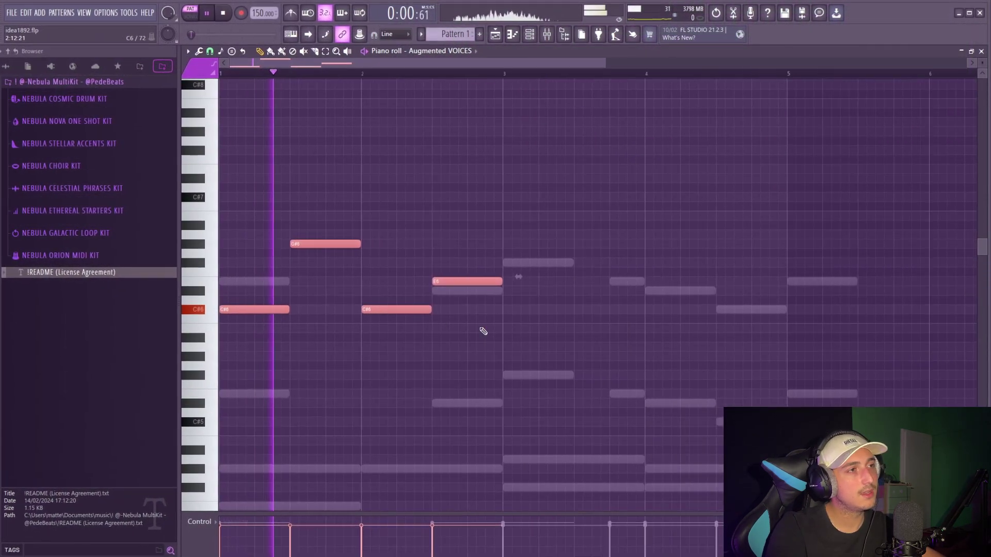
Repeat the two-bar choir phrase over bars 3 and 4 and change its final note to F#6.
scroll(471, 339, down, 4)
scroll(540, 348, up, 2)
key(ctrl+b)
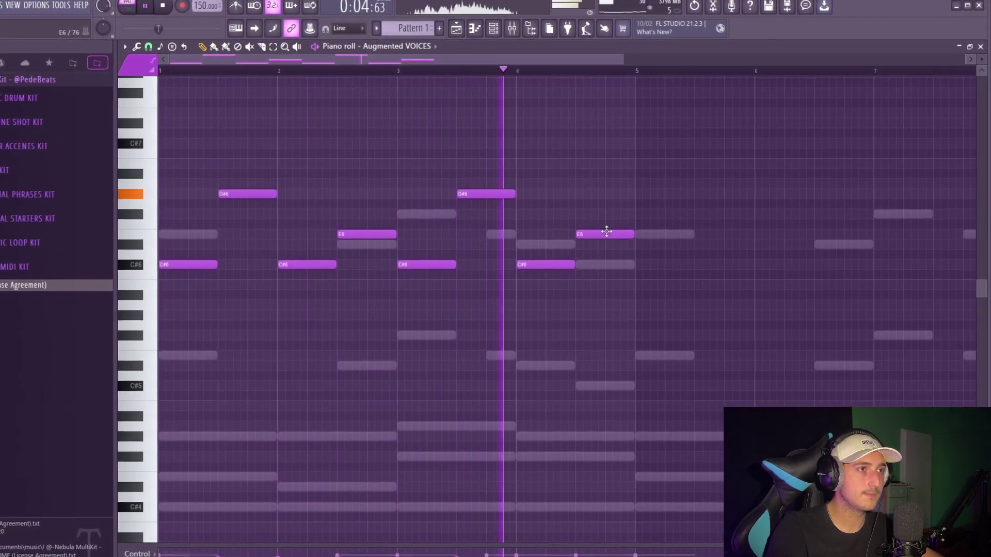
drag(614, 231, 614, 261)
key(ctrl+z)
Duplicate the four-bar choir phrase into bars 5 to 8 and deselect the notes.
drag(834, 350, 63, 141)
drag(734, 290, 376, 181)
key(ctrl+a)
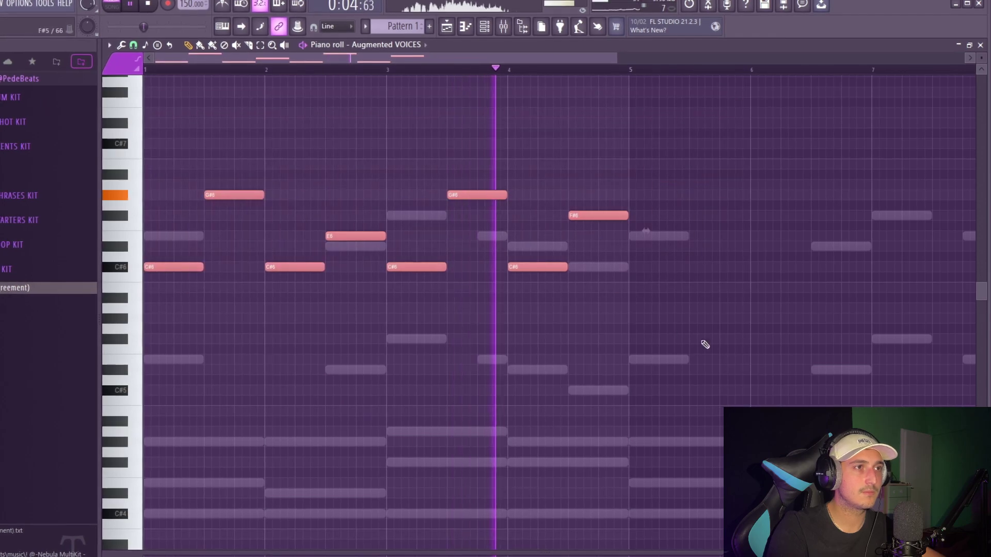
key(ctrl+b)
scroll(730, 321, down, 2)
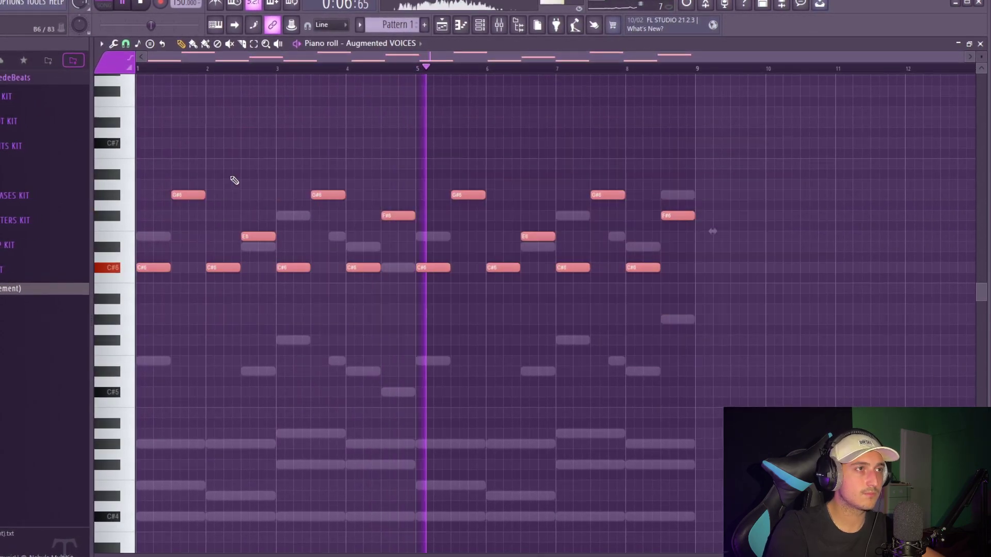
key(ctrl+d)
Add Fruity Reeverb 2 to the MELODY 5 mixer track and pan the track to the left.
key(F9)
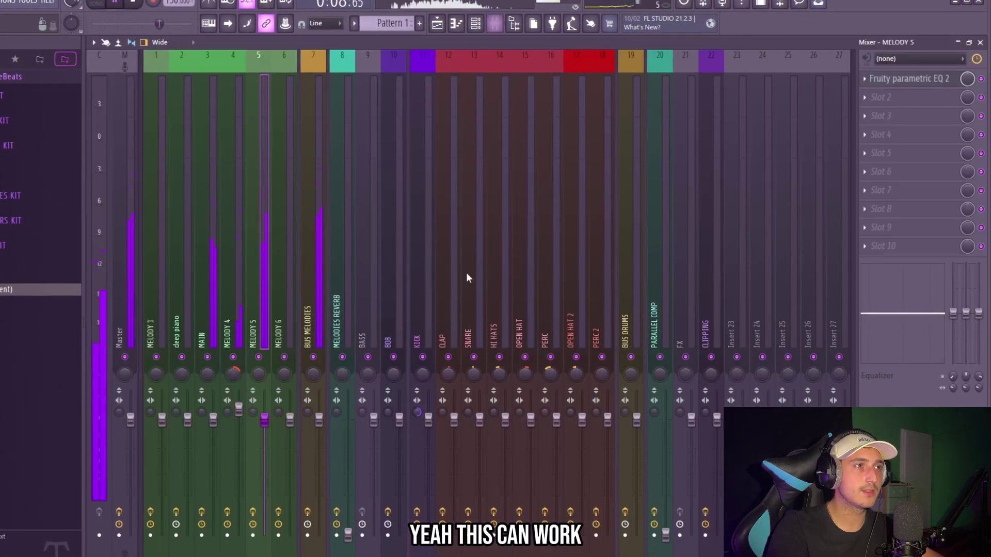
key(space)
click(880, 97)
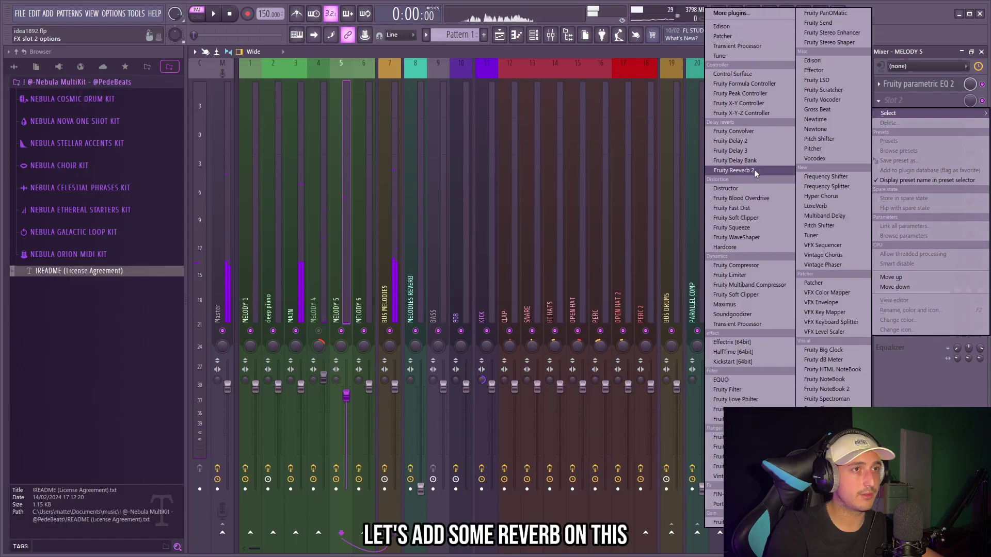
click(700, 176)
key(space)
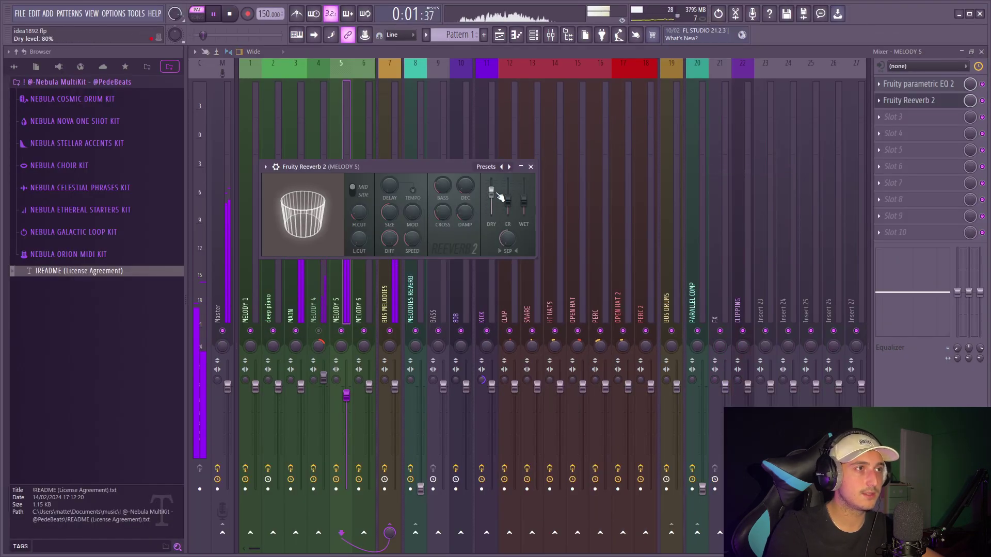
drag(345, 346, 344, 356)
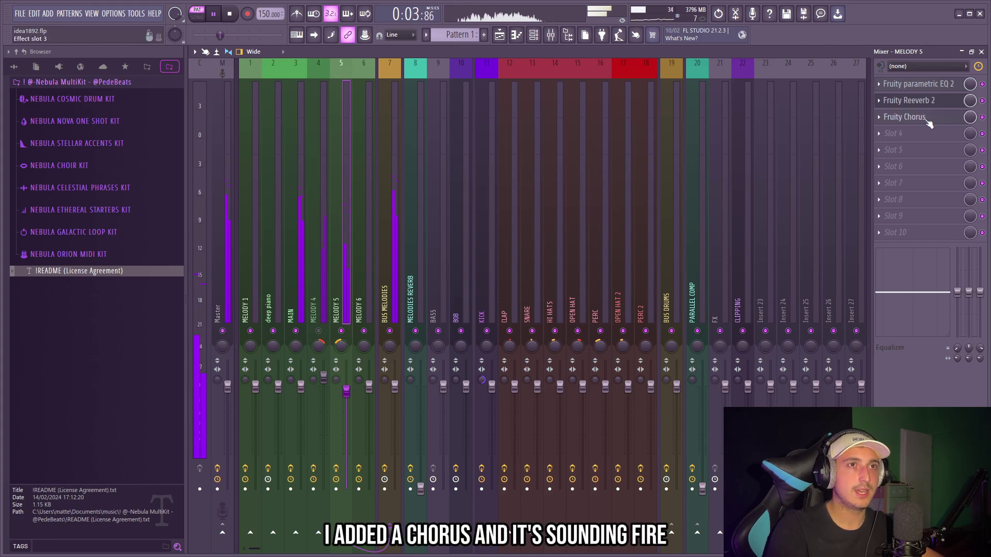
Review the Fruity Chorus settings and the Fruity parametric EQ 2 curve on the MELODY 5 mixer track.
click(923, 119)
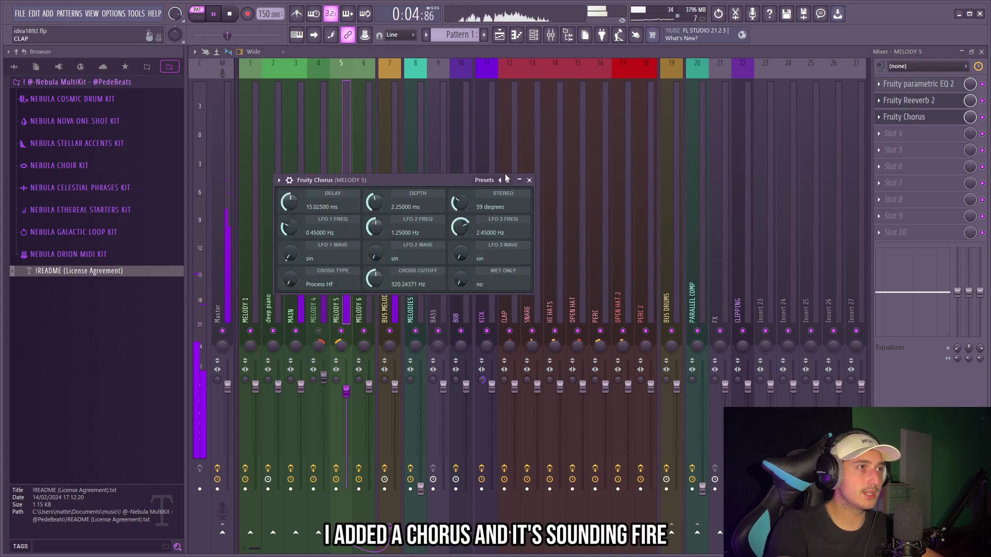
click(529, 180)
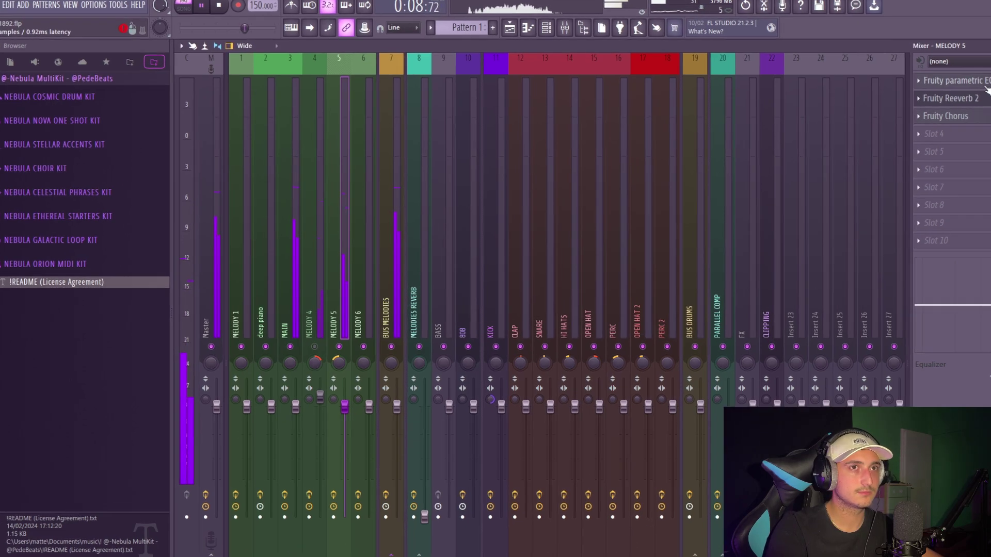
click(914, 84)
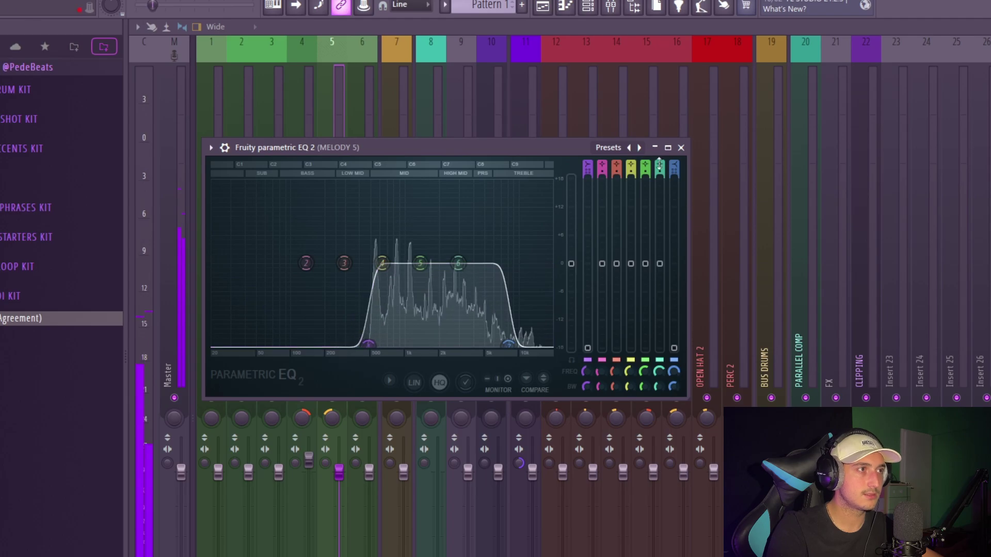
click(682, 148)
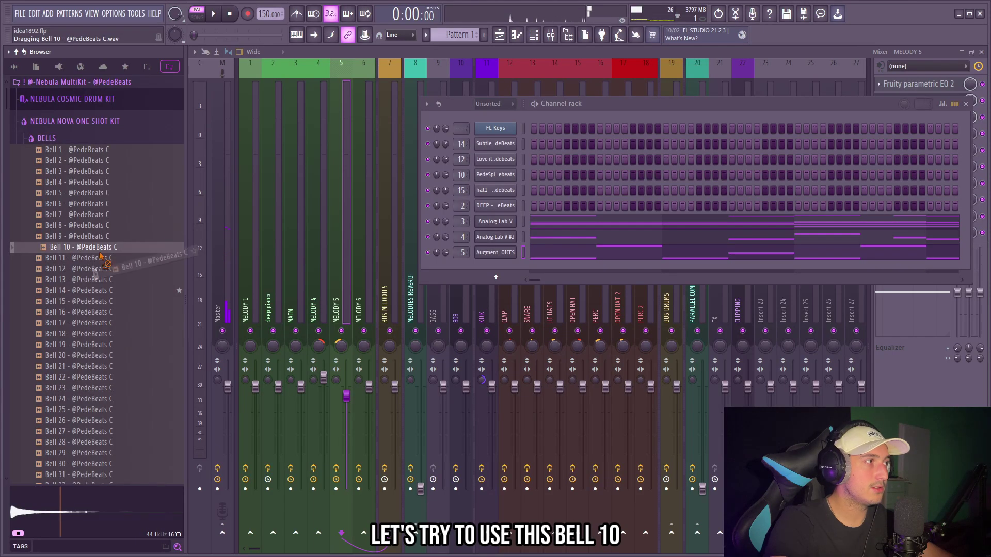
Add the Bell 10 one-shot as a new channel and place short C#4 and G#4 notes at the start of bar 1.
drag(101, 256, 497, 275)
key(F7)
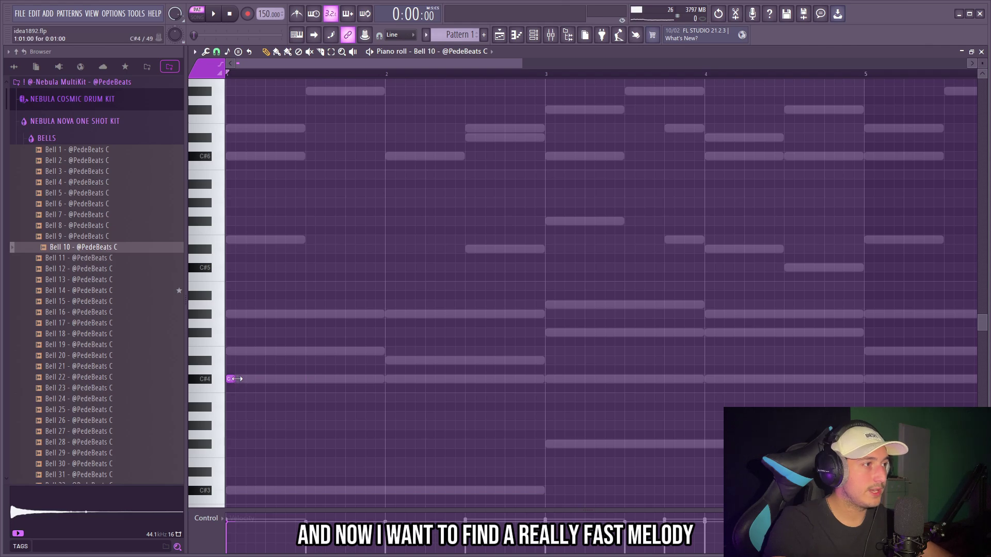
drag(237, 379, 247, 379)
scroll(237, 386, up, 3)
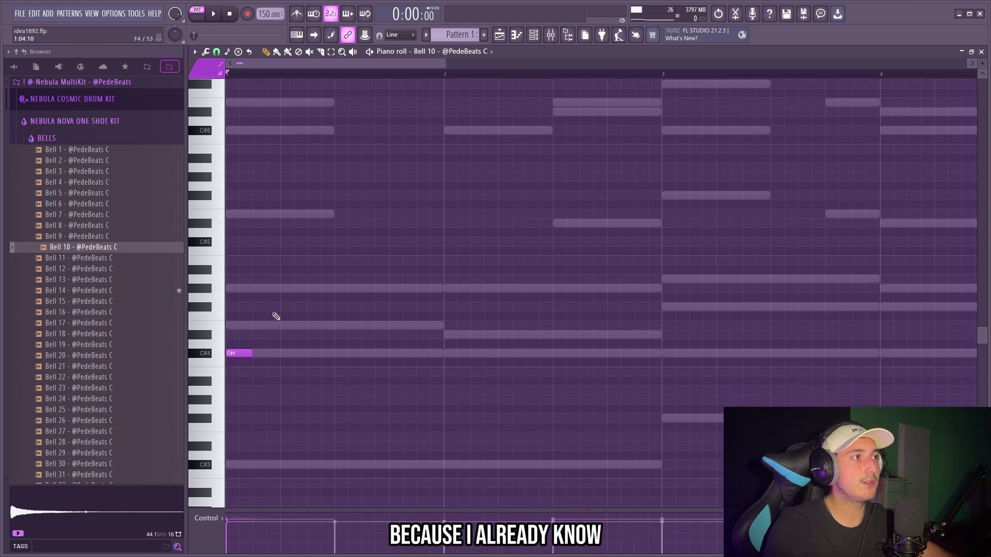
drag(256, 214, 256, 288)
Transpose the notes of all melody channels up three semitones and play the pattern.
key(F6)
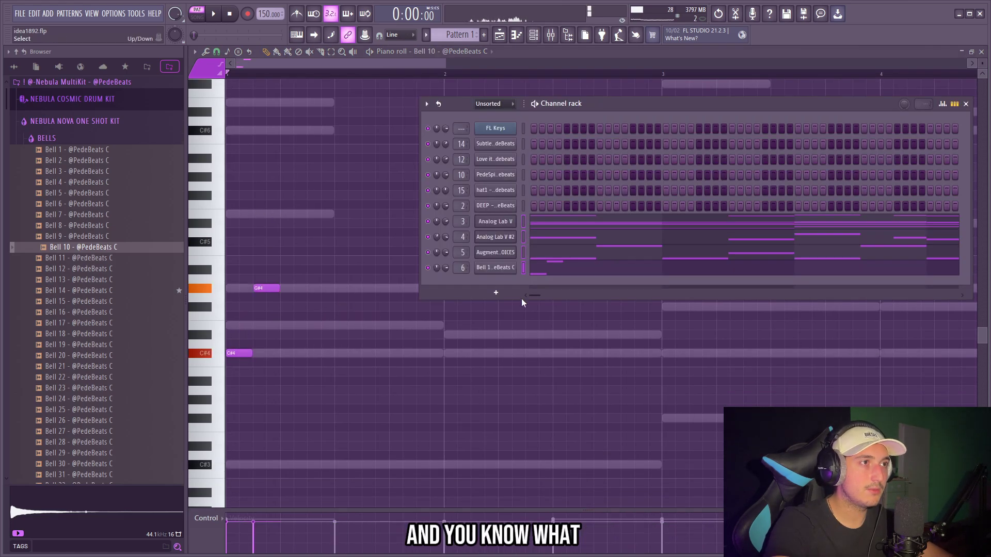
click(428, 105)
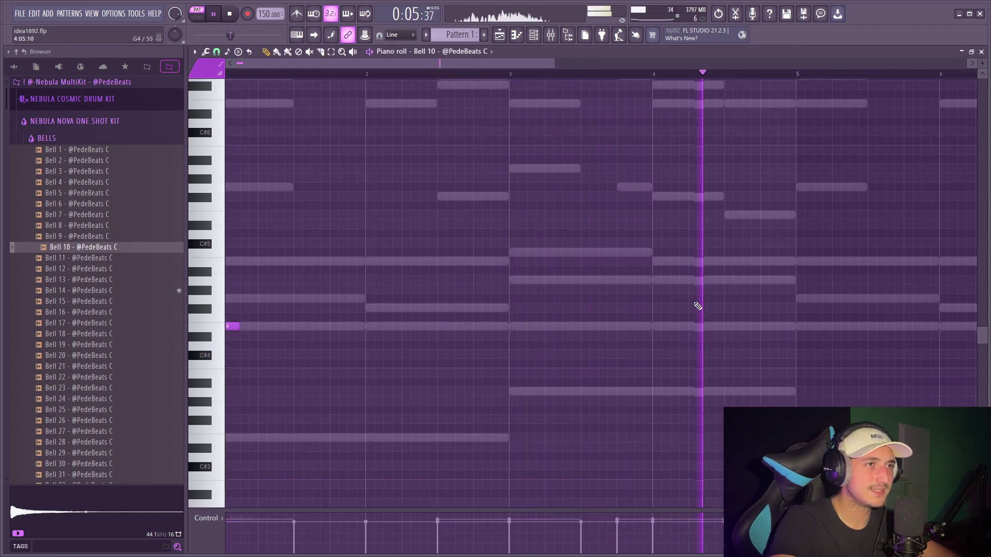
scroll(366, 328, down, 2)
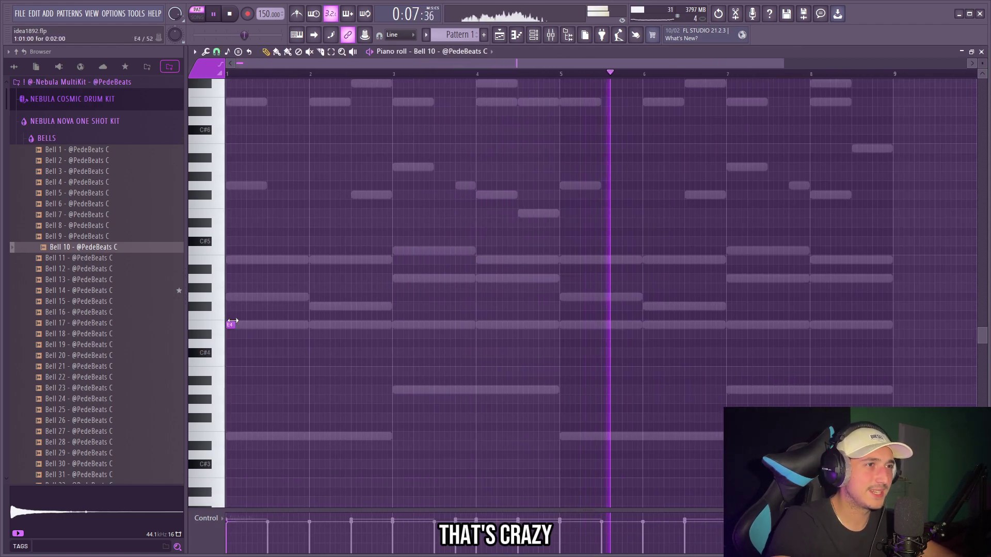
scroll(278, 319, up, 1)
key(space)
Draw a fast one-bar bell pattern of short notes: E4, B4, G4, B4, F#4, B4, A4, B4.
scroll(232, 361, up, 2)
key(space)
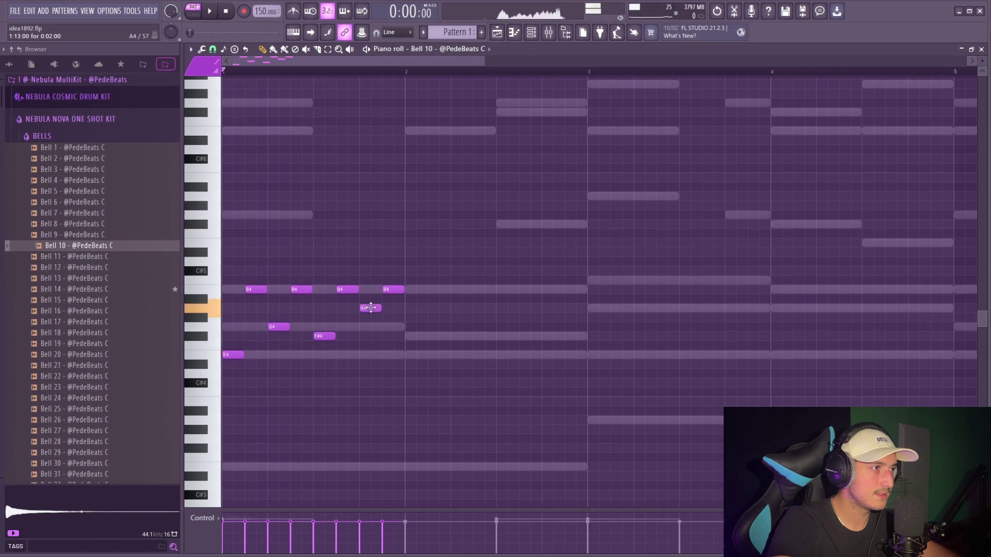
key(space)
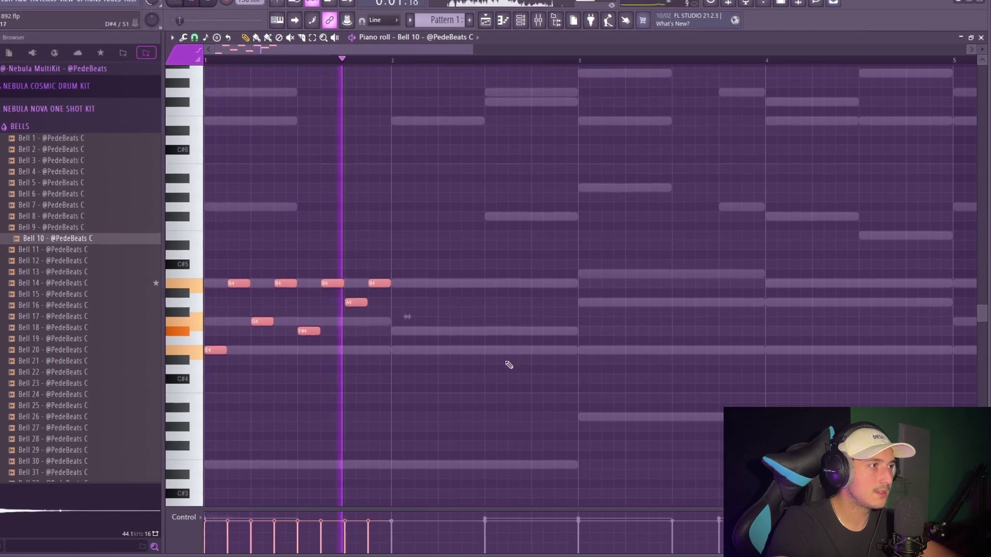
Repeat the one-bar bell pattern until it fills all eight bars.
key(ctrl+b)
scroll(562, 373, down, 1)
key(ctrl+a)
scroll(376, 354, down, 1)
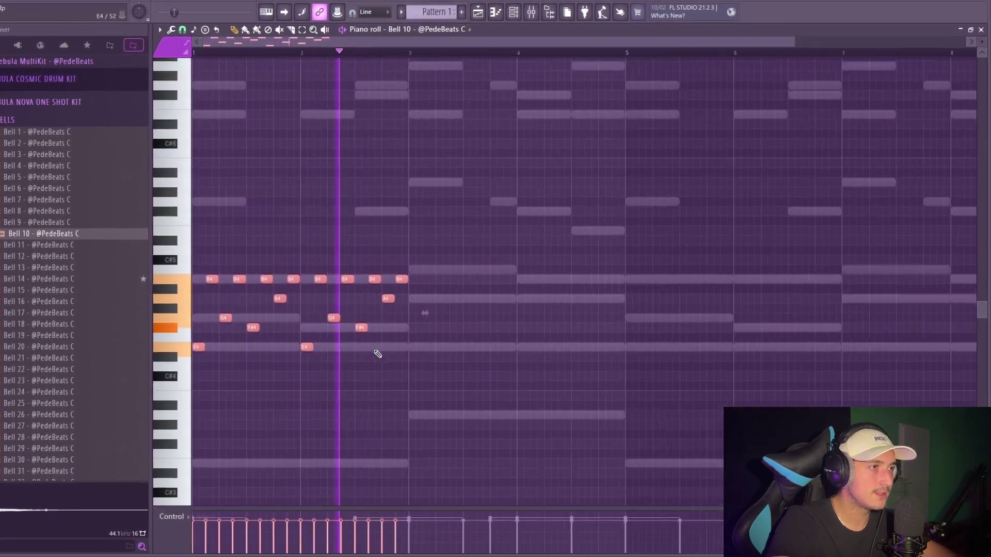
key(ctrl+b)
scroll(376, 325, down, 2)
scroll(431, 312, up, 1)
scroll(432, 313, up, 1)
scroll(516, 341, down, 2)
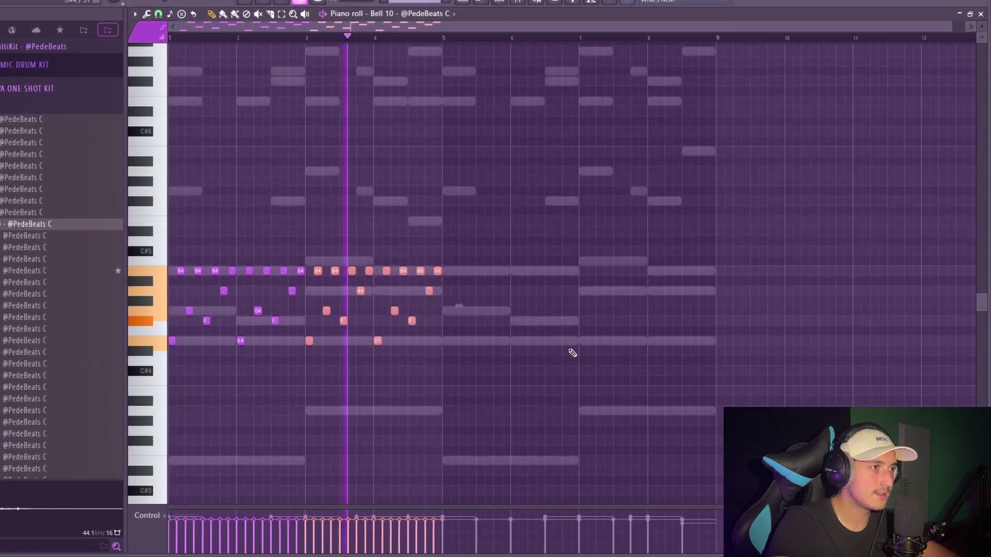
drag(567, 375, 184, 257)
key(ctrl+b)
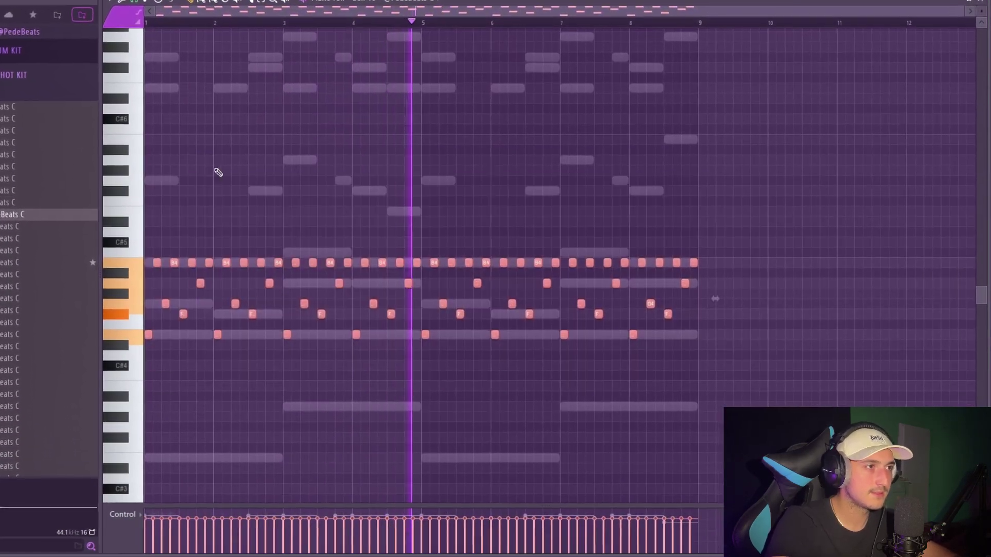
Replace the Bell 10 sample with Key 12 from the KEYS folder and raise its notes one octave.
key(F6)
key(space)
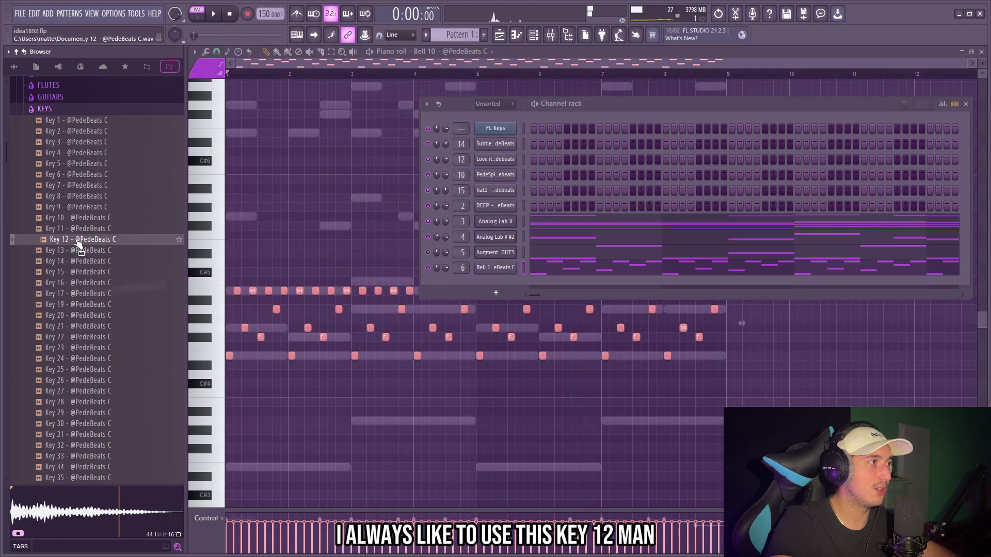
key(space)
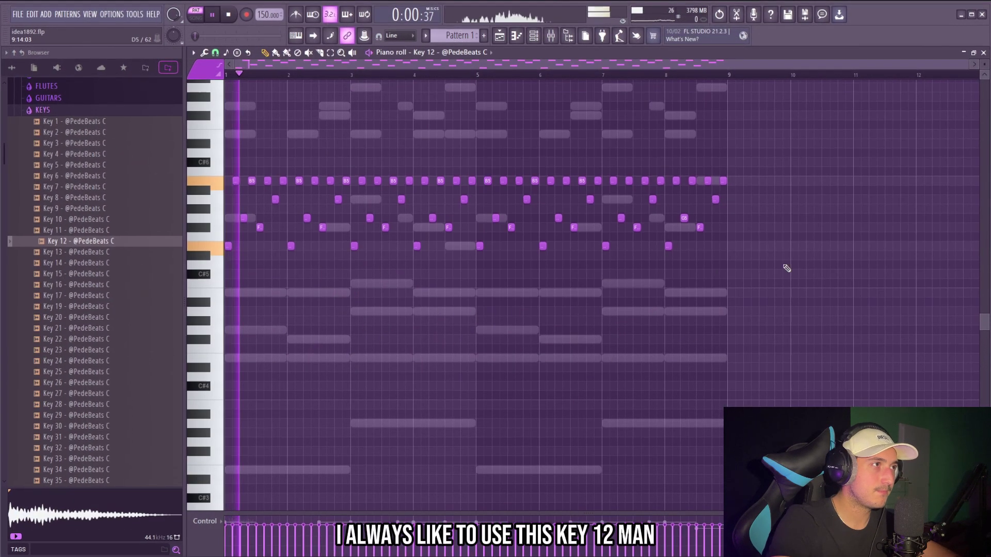
drag(783, 267, 221, 153)
Add HalfTime with a 1 Bar loop in 2x mode to the MELODY 6 mixer track and isolate the track alongside MAIN.
click(533, 34)
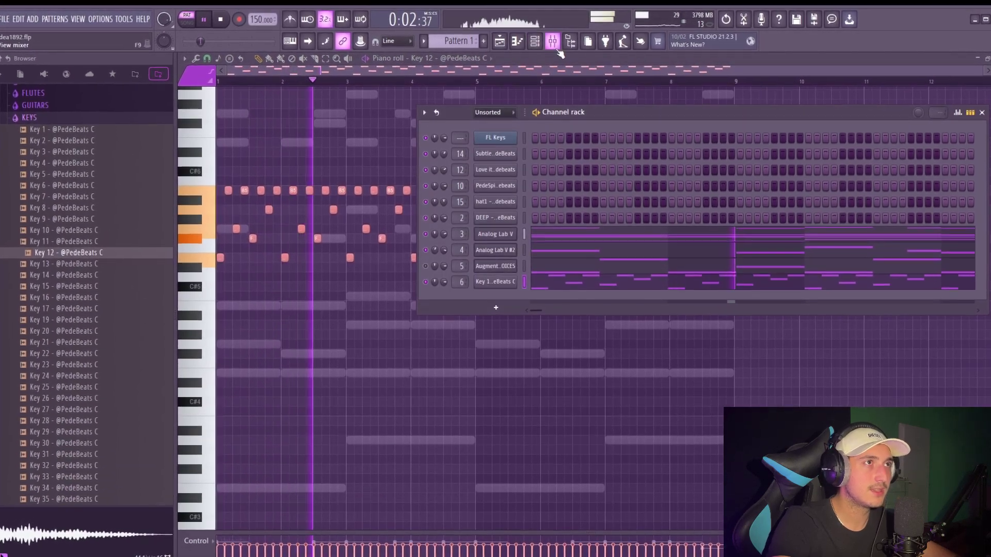
key(F9)
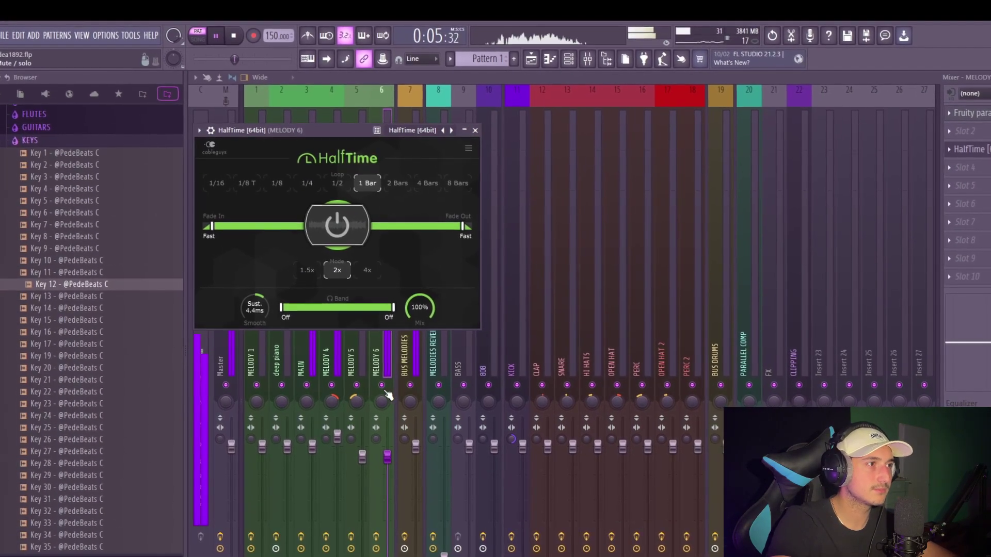
right_click(351, 381)
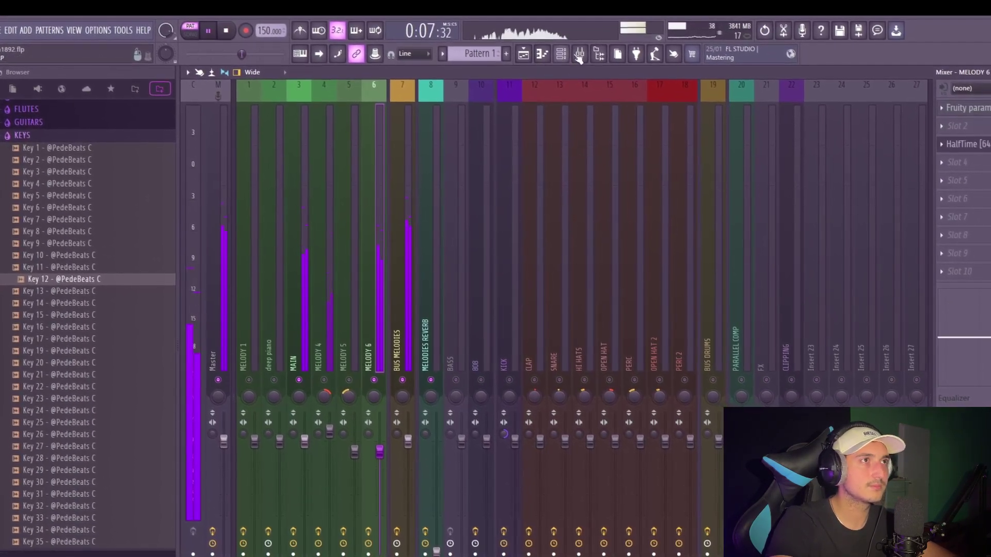
Raise the whole Key 12 melody by another octave and return to the mixer.
click(568, 58)
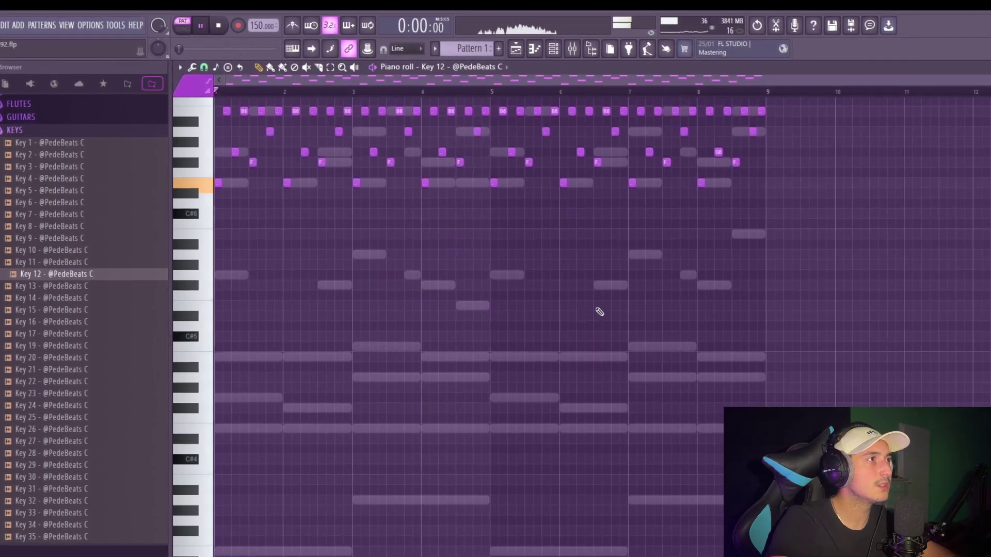
key(ctrl+a)
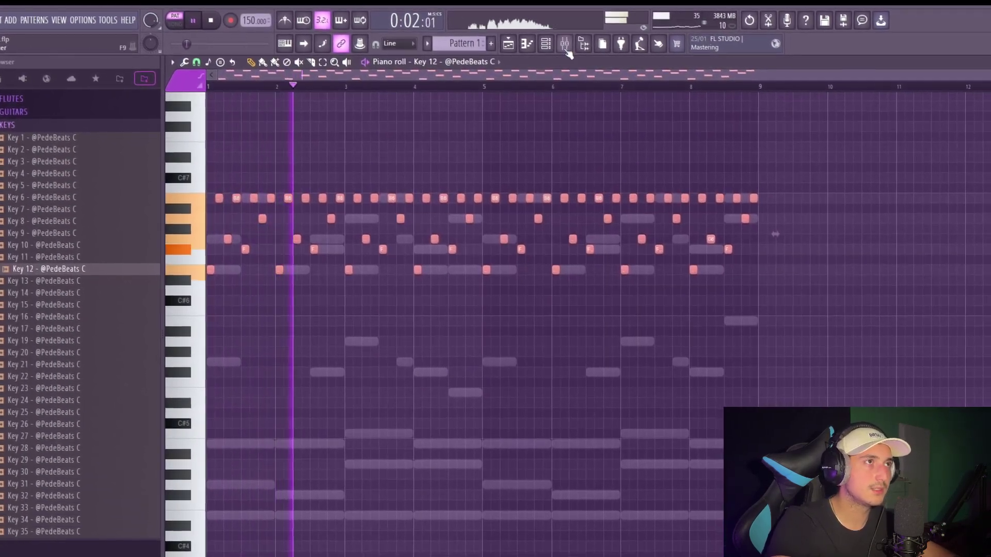
click(564, 44)
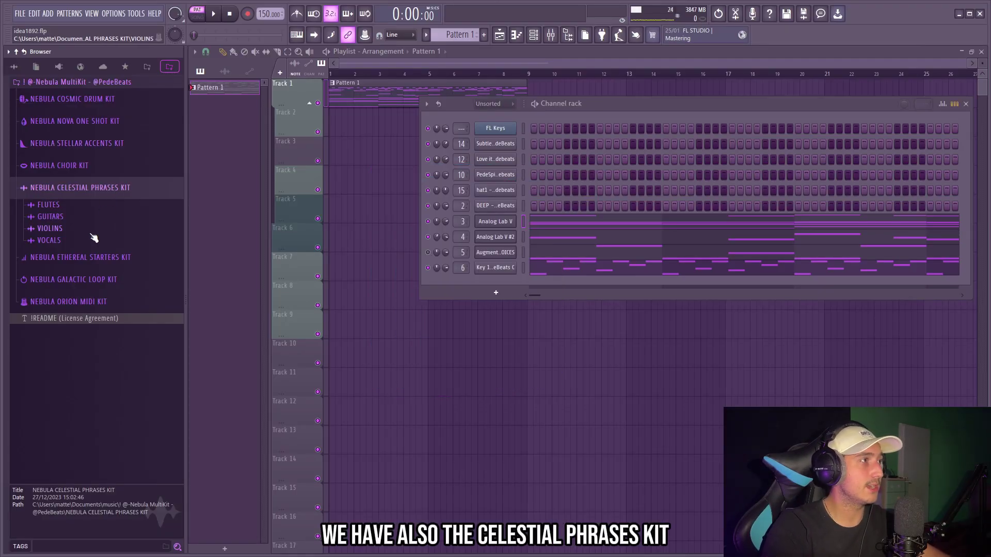
Place the SLIDE BMin 160Bpm sample from the VIOLINS folder on Track 2 at bar 1 and play the song.
click(51, 228)
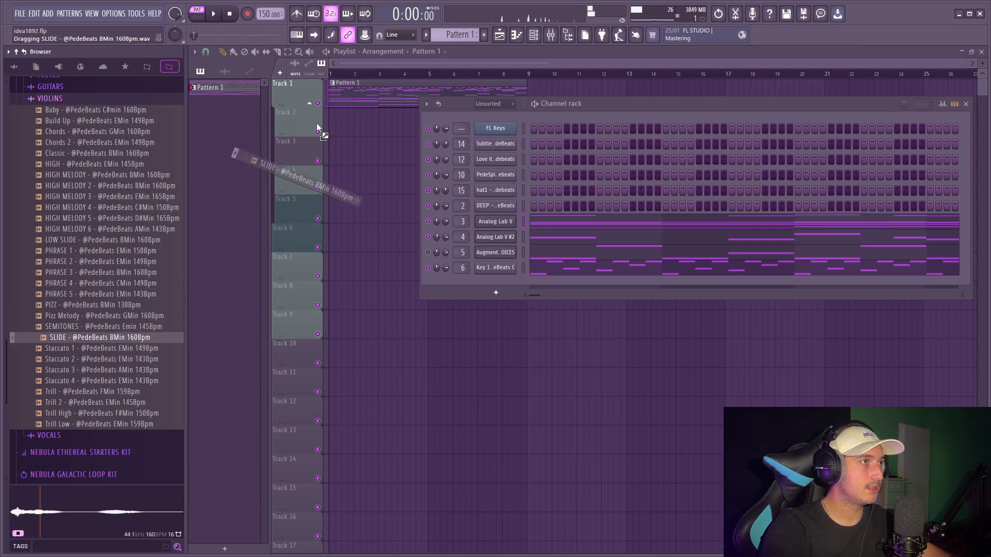
drag(317, 128, 401, 131)
drag(468, 164, 410, 84)
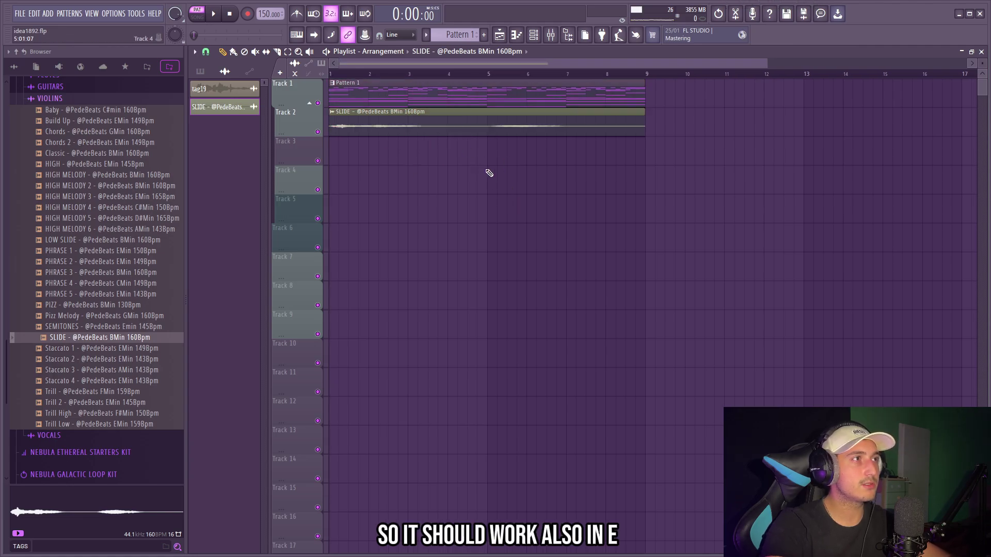
key(l)
key(space)
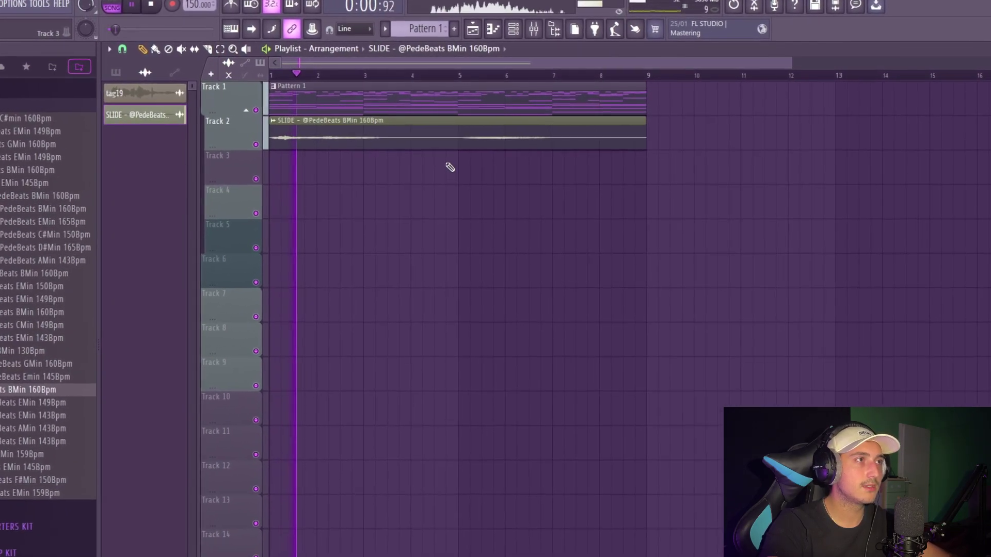
Trim the SLIDE violin clip to four bars and duplicate it to fill bars 1 to 8.
double_click(437, 142)
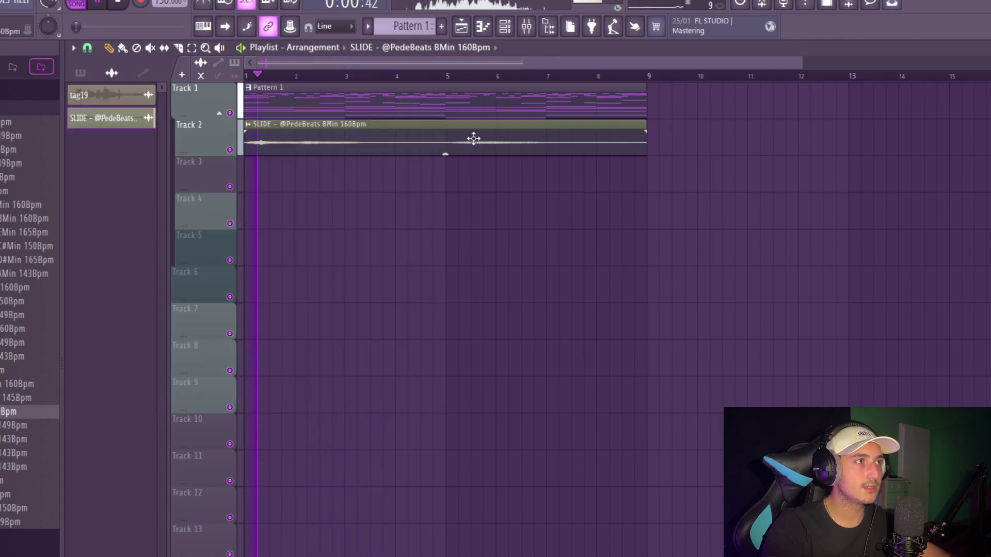
drag(637, 150, 441, 150)
drag(511, 166, 419, 144)
key(ctrl+b)
scroll(423, 205, down, 2)
ctrl+click(422, 204)
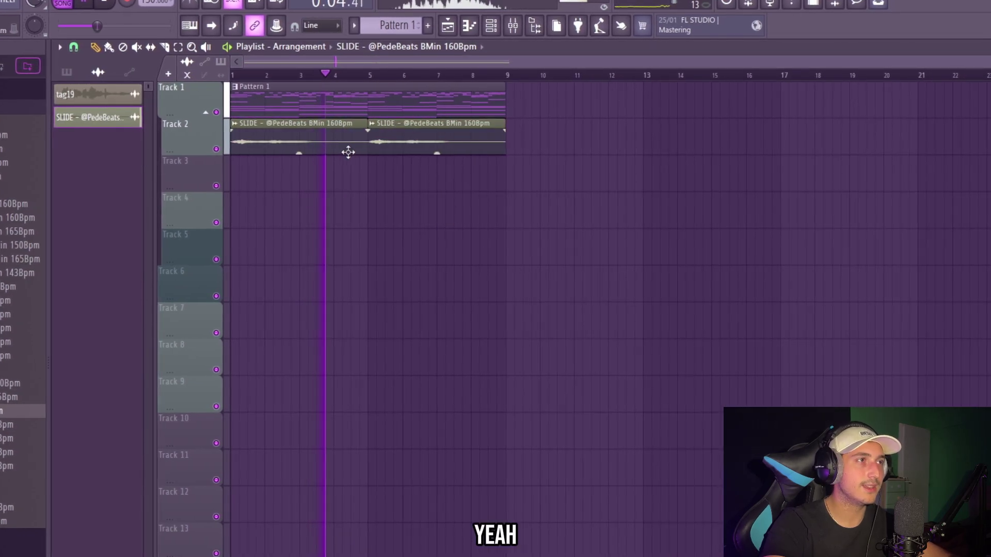
Route the SLIDE violin to the MELODY 1 mixer track and process it with Fruity Reeverb 2 and a low and high cut in Fruity Parametric EQ 2.
double_click(350, 151)
click(417, 108)
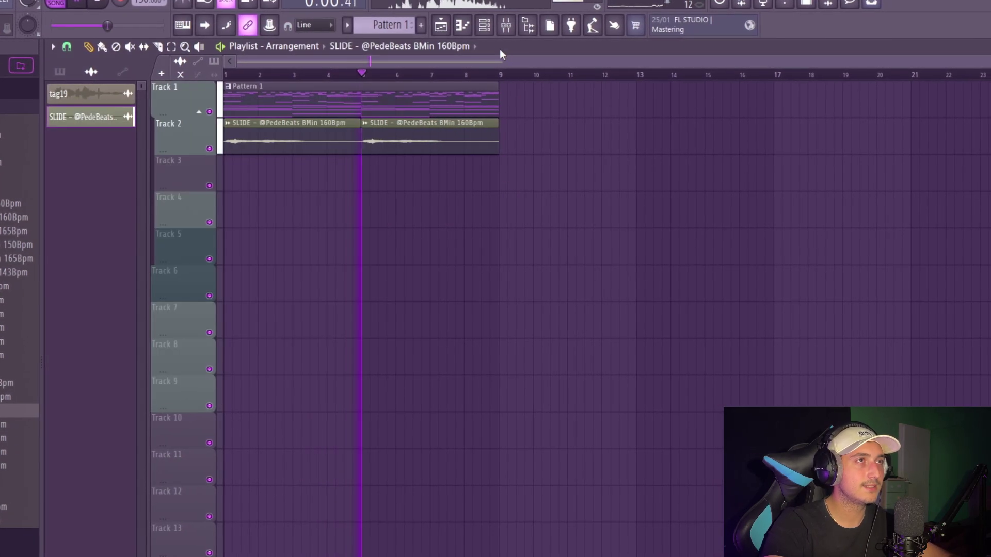
click(509, 24)
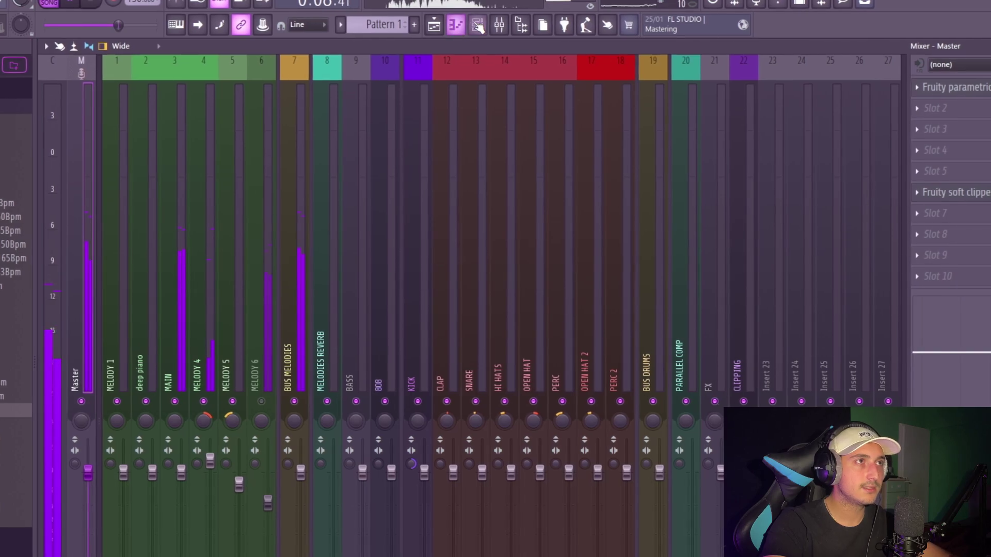
key(F6)
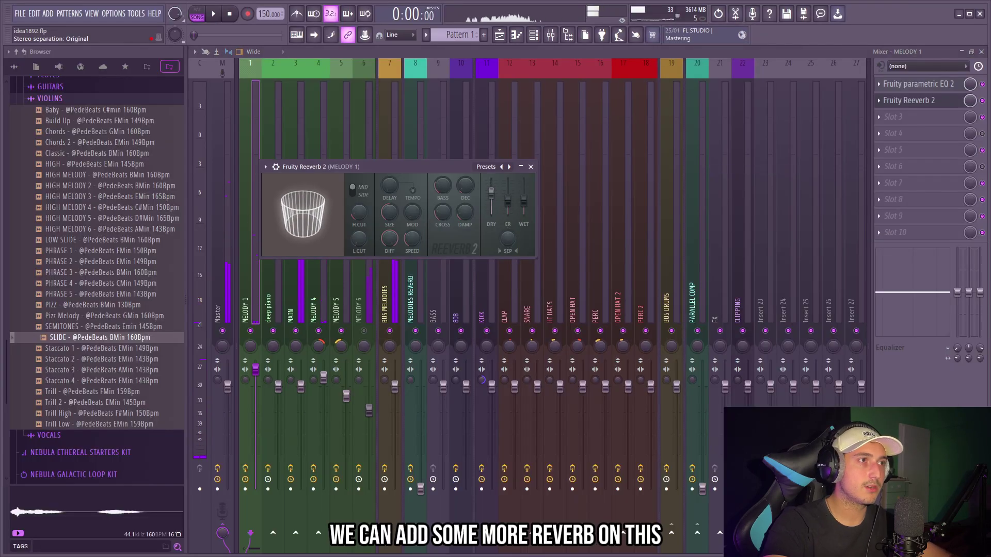
click(930, 88)
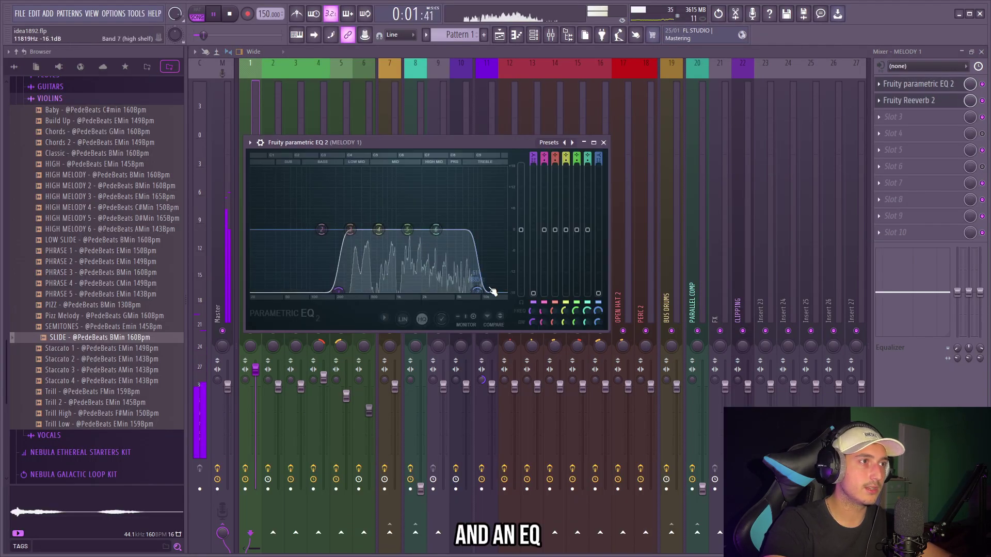
key(Escape)
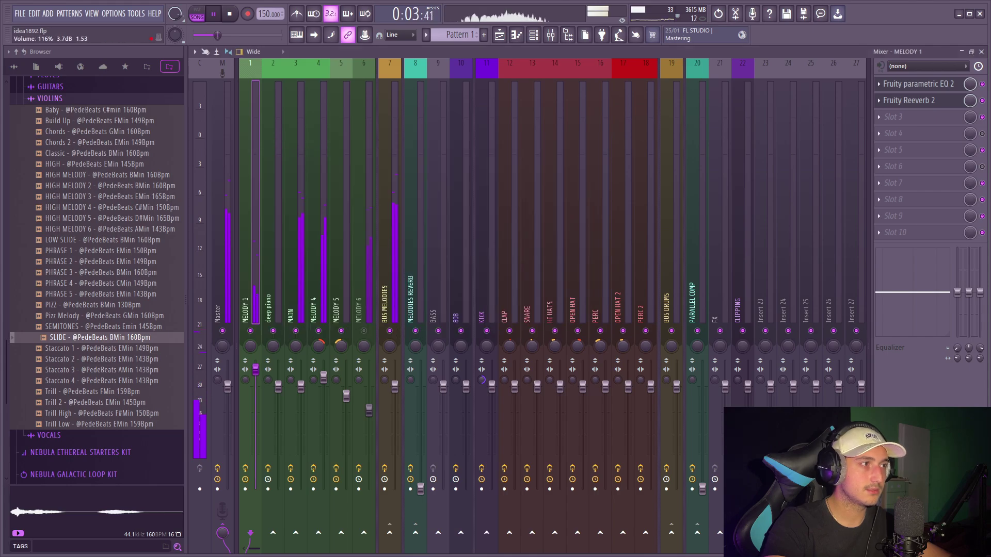
Pan the MELODY 1 mixer track off-centre, raise its volume and return to the playlist.
key(F5)
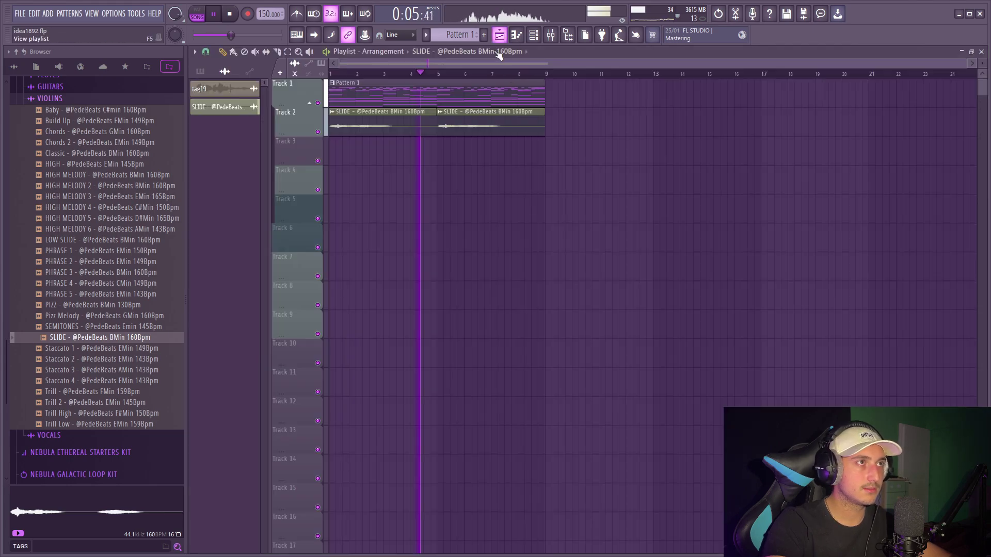
double_click(516, 123)
key(Escape)
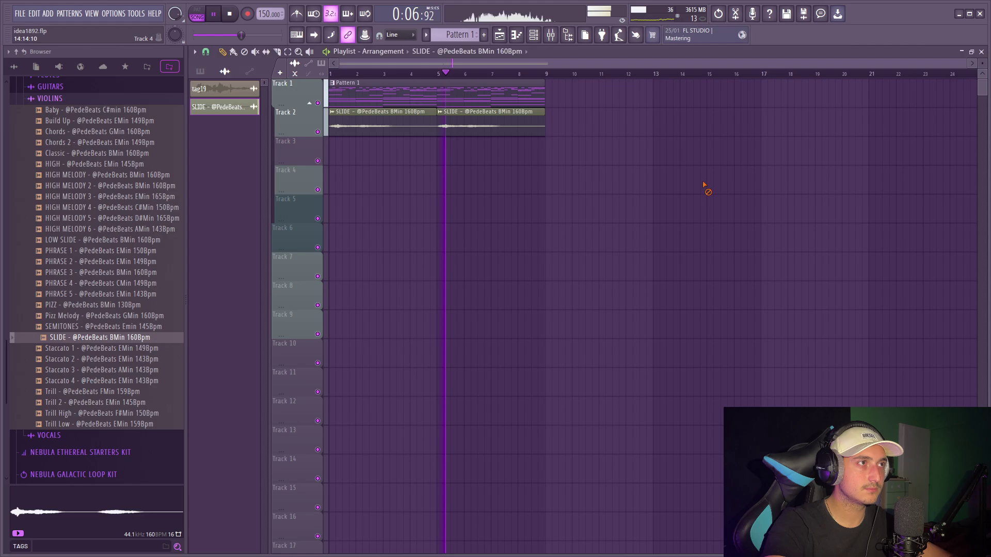
click(551, 34)
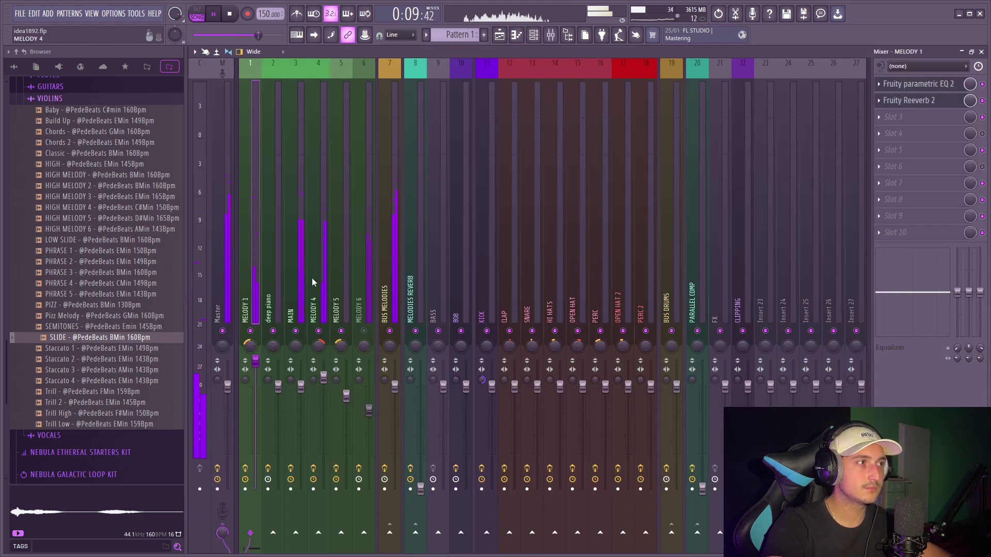
click(499, 36)
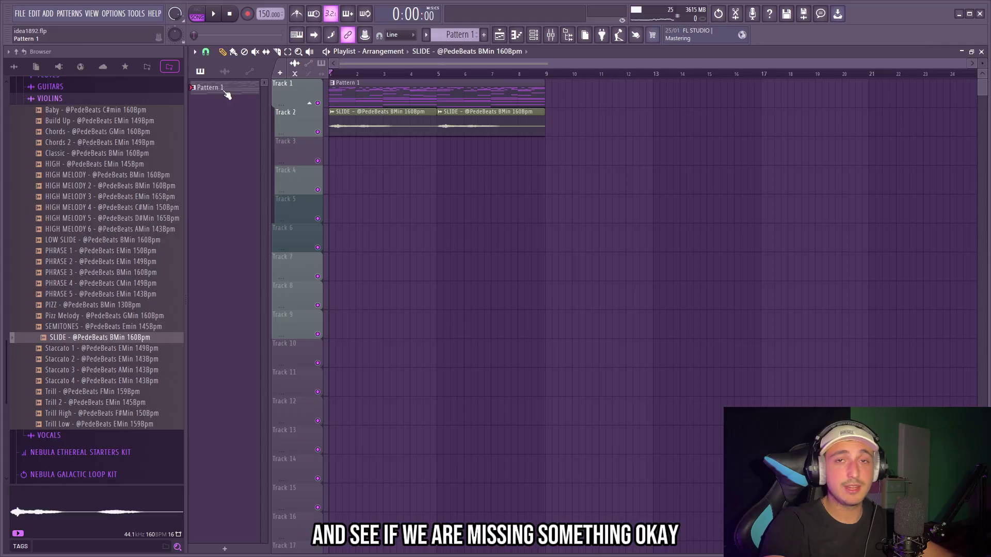
Split Pattern 1 by channel and build an eight-bar intro from only the Analog Lab V and Analog Lab V #2 clips.
right_click(222, 89)
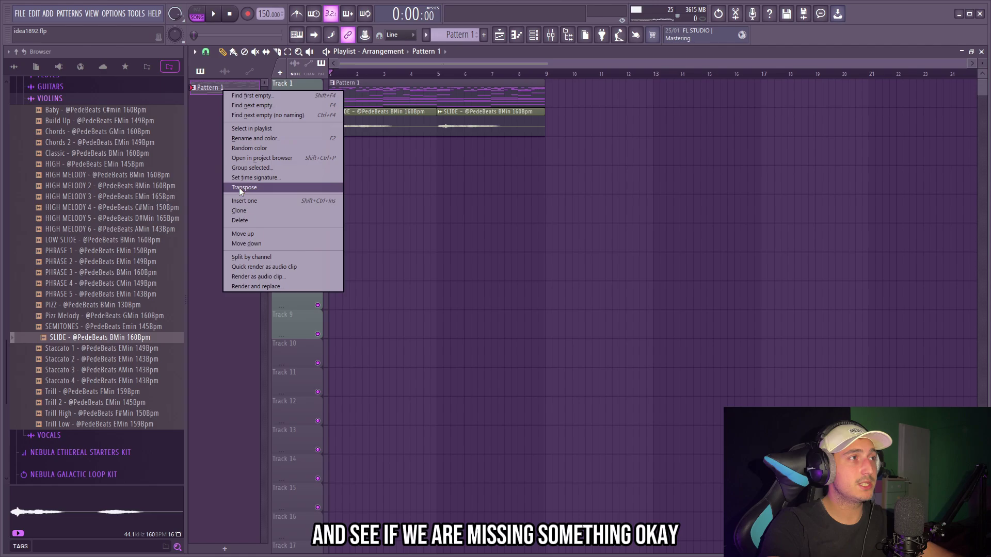
click(242, 257)
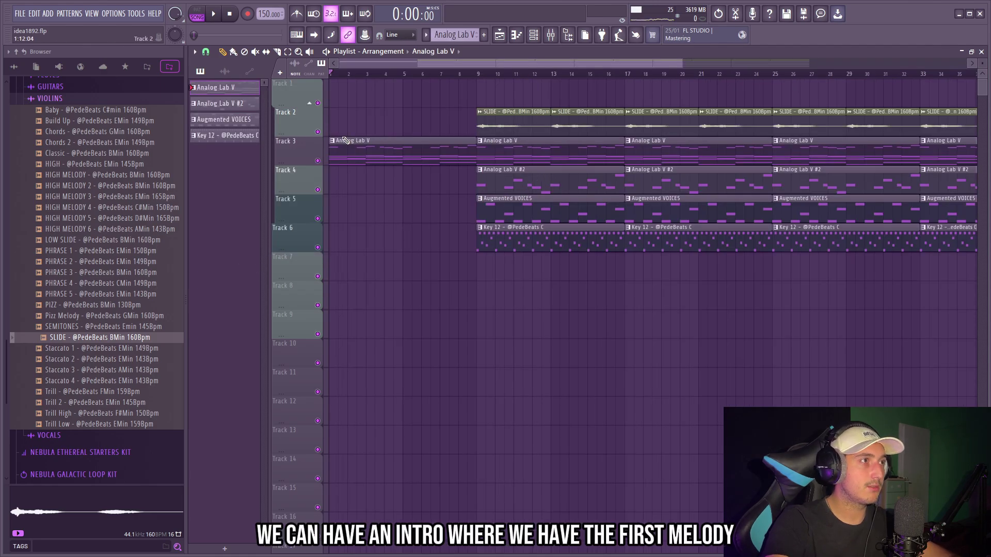
scroll(377, 179, up, 2)
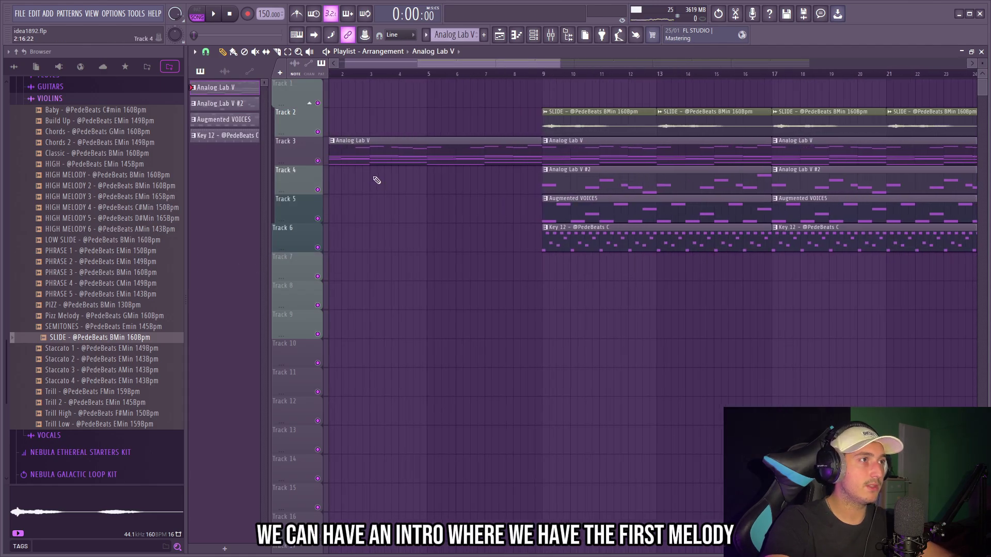
scroll(379, 179, down, 2)
click(511, 150)
click(351, 158)
key(space)
scroll(413, 196, down, 2)
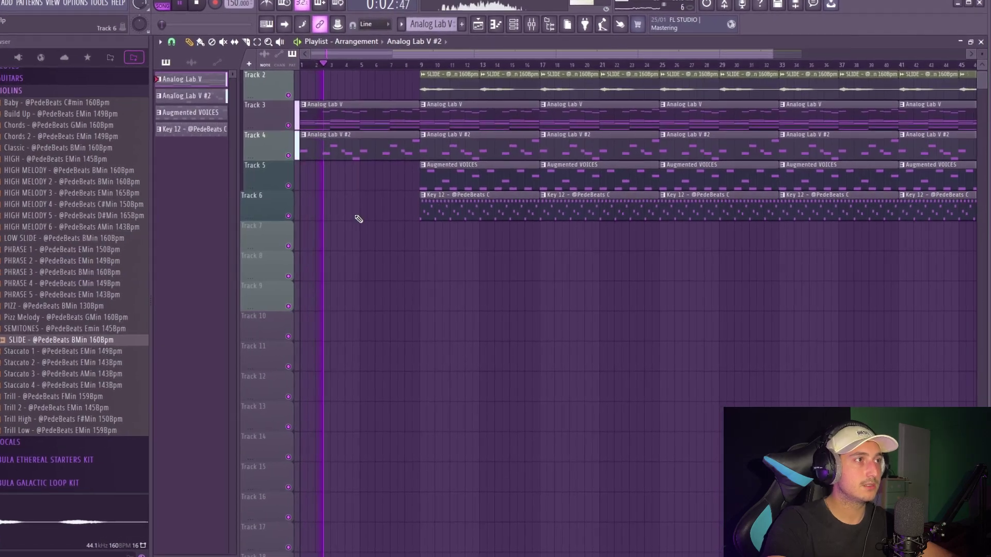
scroll(343, 204, up, 1)
Add an eight-bar section at bar 9 with only the Analog Lab V and Augmented VOICES clips.
drag(304, 133, 310, 209)
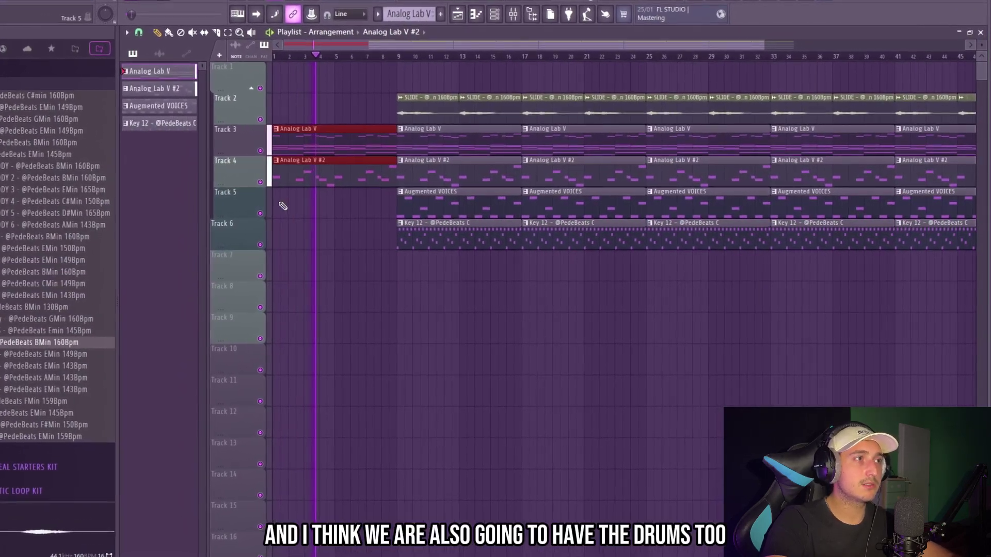
scroll(393, 255, up, 2)
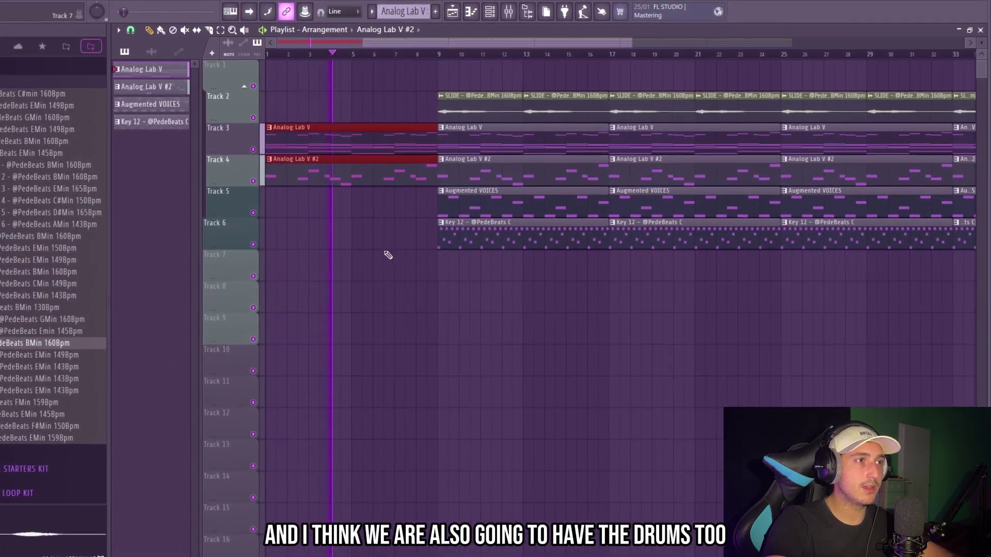
scroll(415, 281, down, 2)
ctrl+click(418, 284)
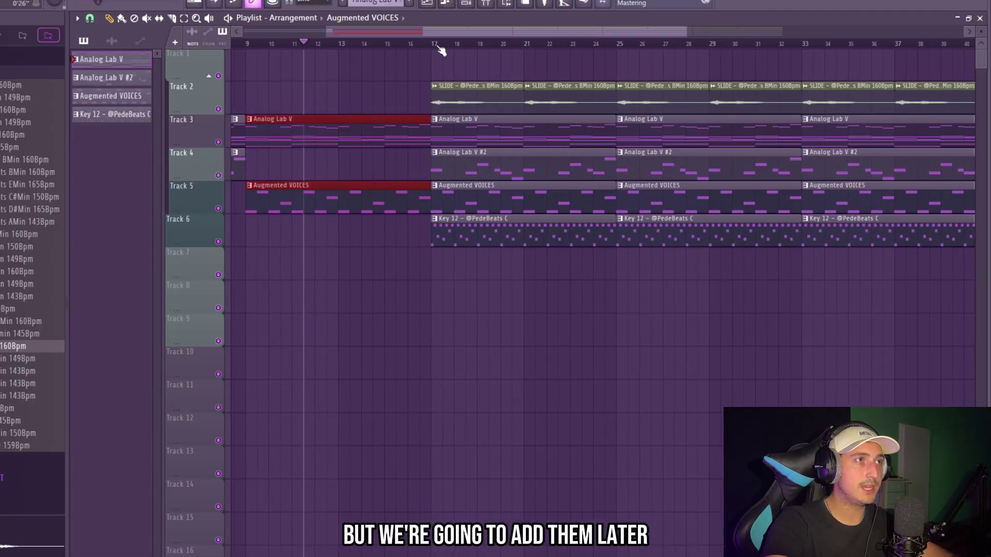
Arrange bars 17 to 24 with only the Analog Lab V and Analog Lab V #2 clips, and play from bar 17.
click(438, 46)
scroll(520, 188, down, 3)
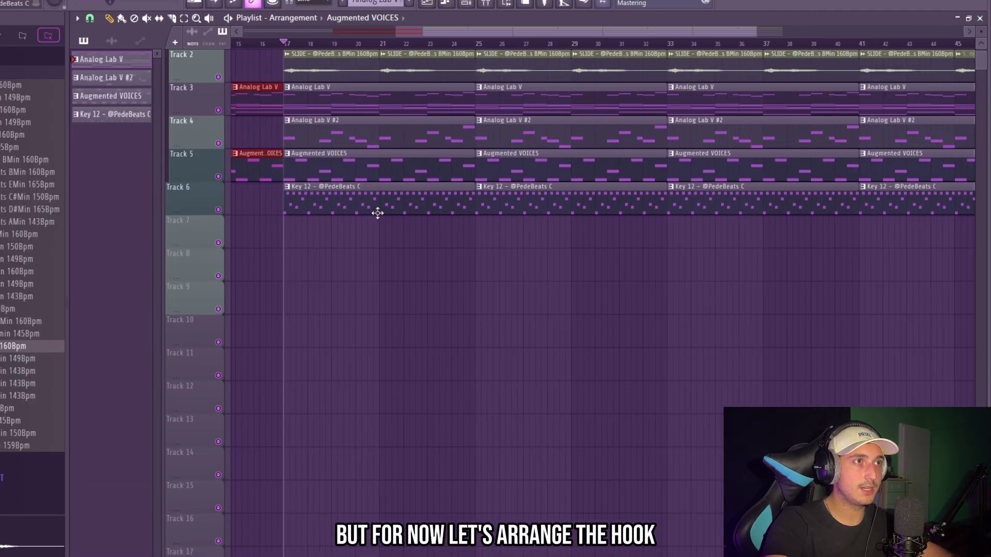
scroll(356, 199, up, 3)
scroll(465, 225, down, 2)
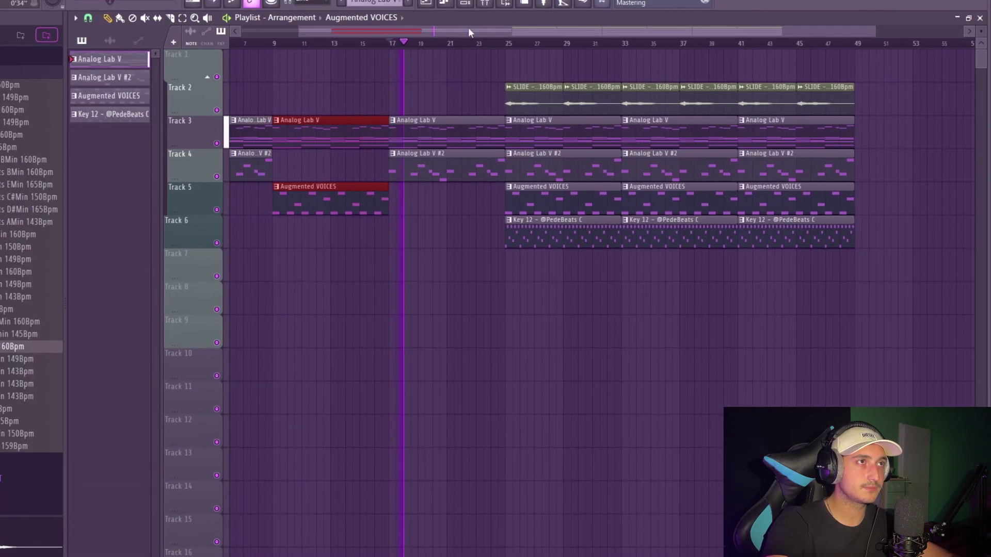
Lower all flute notes in a separate copy of the Analog Lab V #2 pattern by one octave and play the arrangement.
click(487, 3)
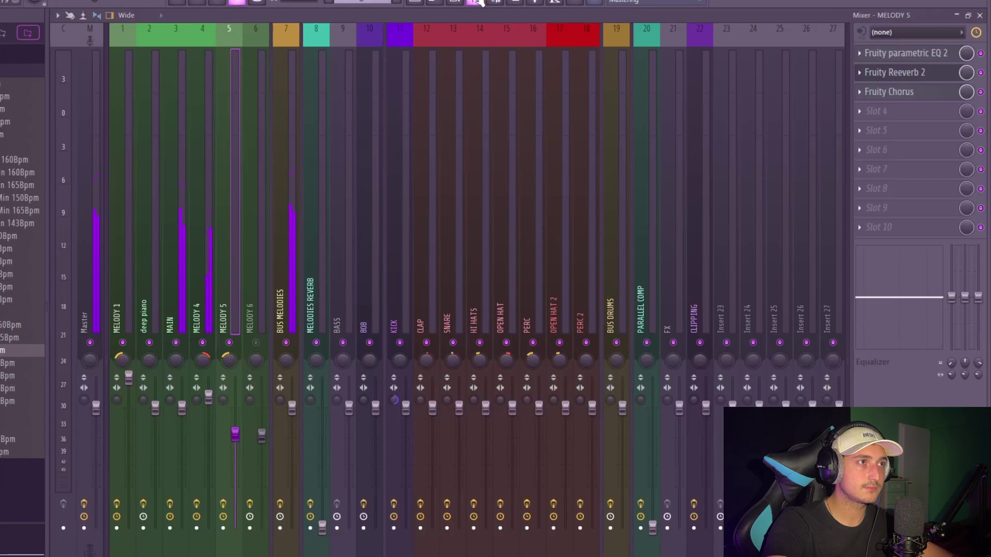
click(205, 351)
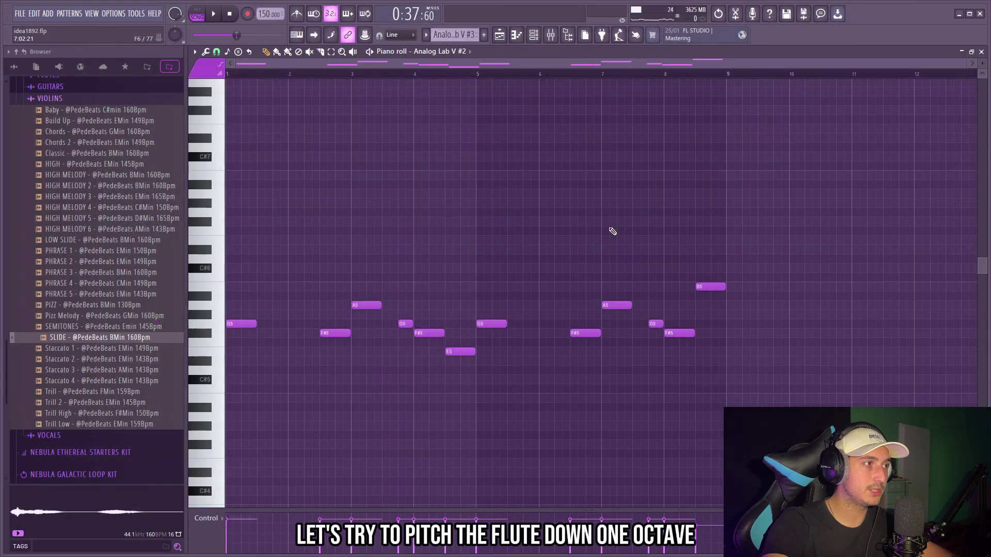
key(ctrl+Down)
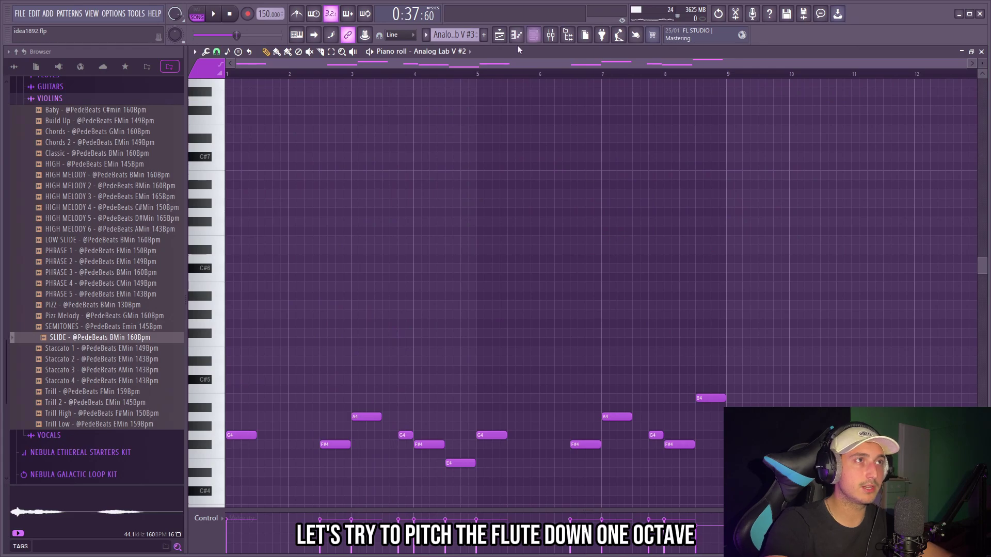
key(F5)
key(space)
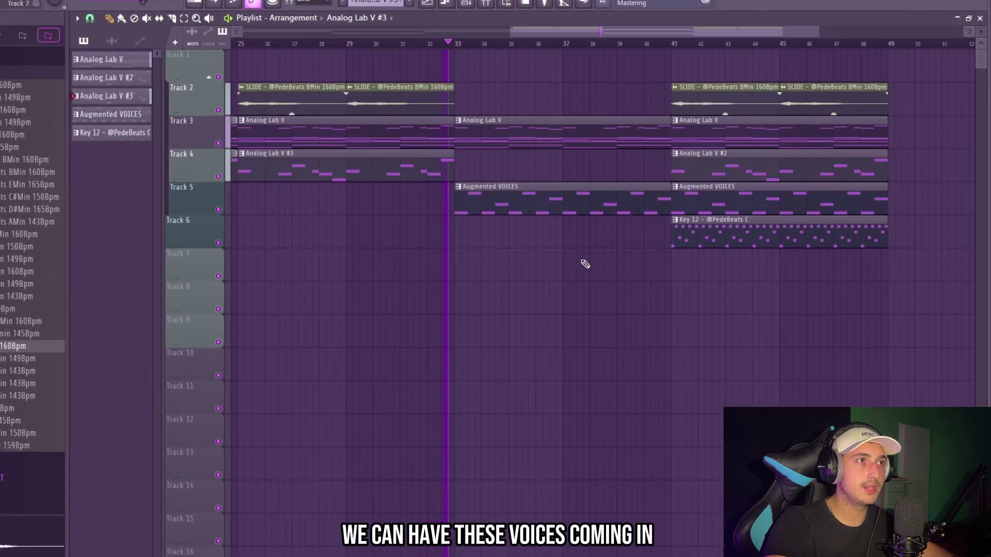
Lower the volume of the MELODY 5 mixer track for the Augmented VOICES choir.
scroll(718, 285, down, 3)
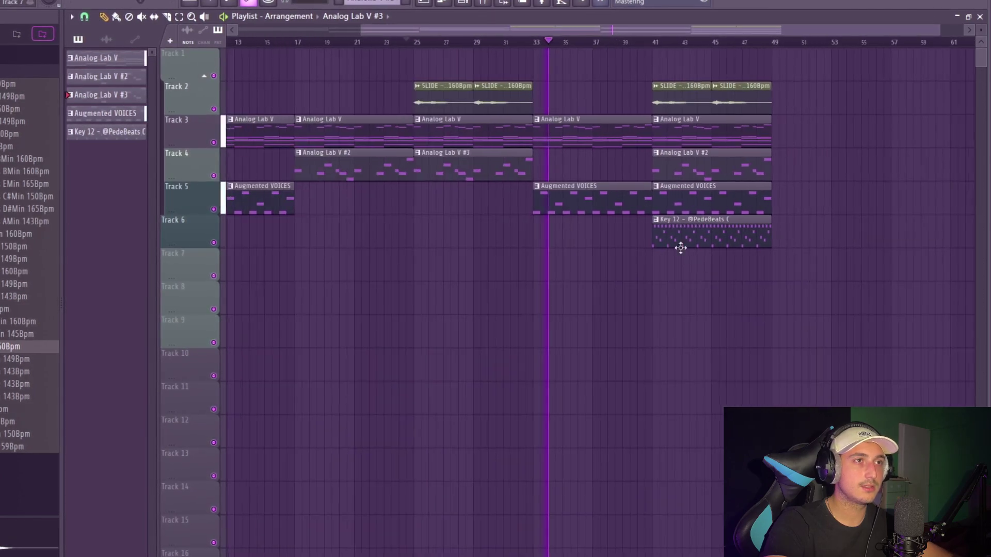
click(481, 3)
drag(238, 400, 238, 445)
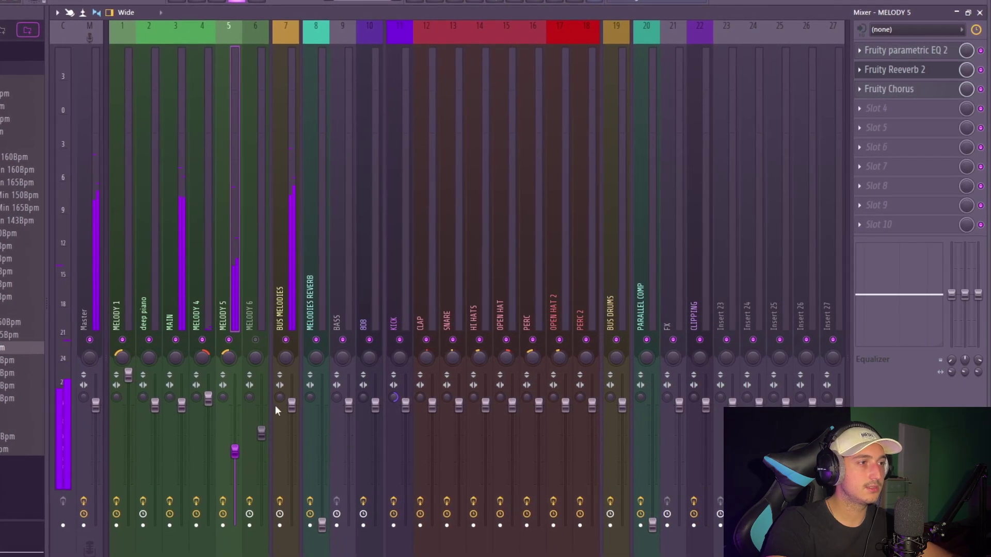
Keep only the Analog Lab V and Key 12 clips in bars 41 to 48 and select the arrangement's clips.
key(F9)
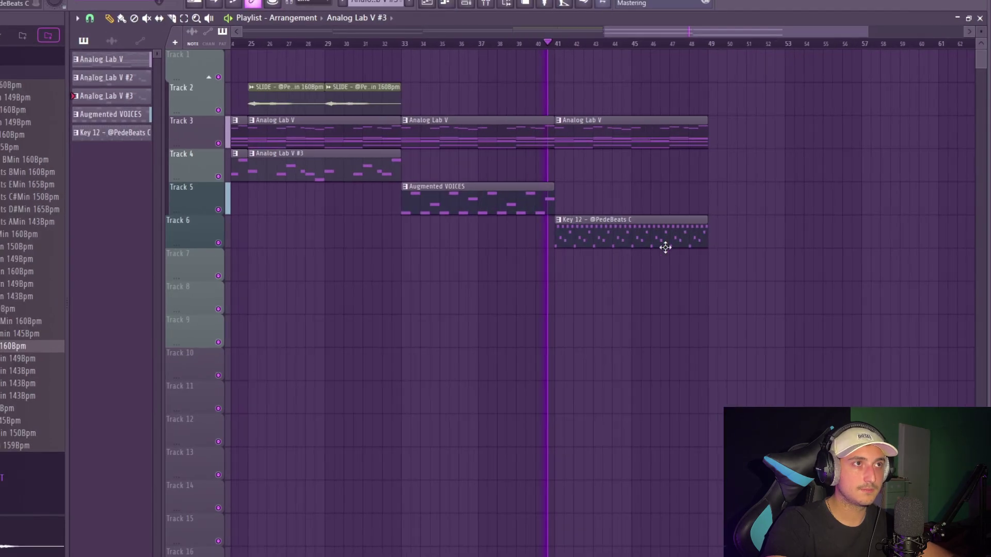
scroll(664, 243, up, 3)
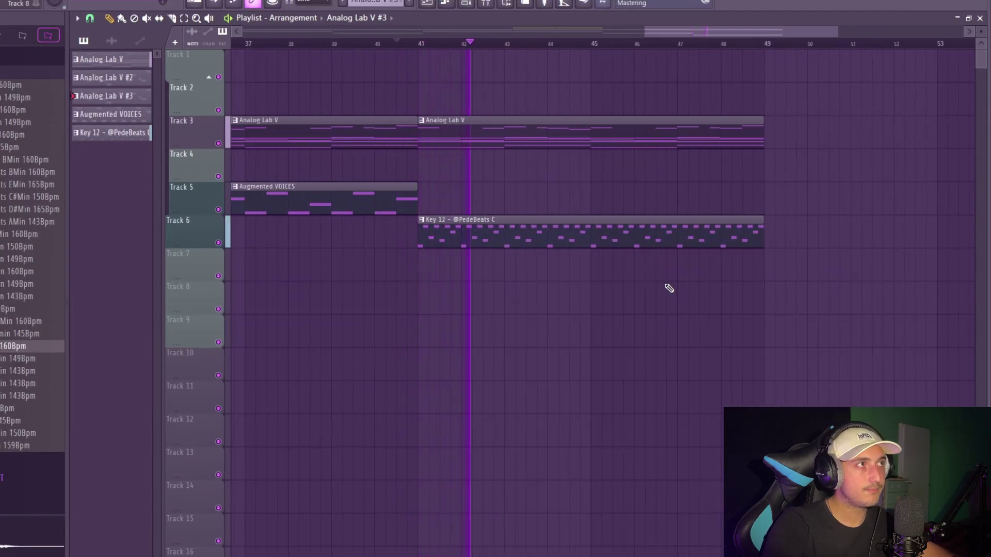
scroll(669, 288, down, 4)
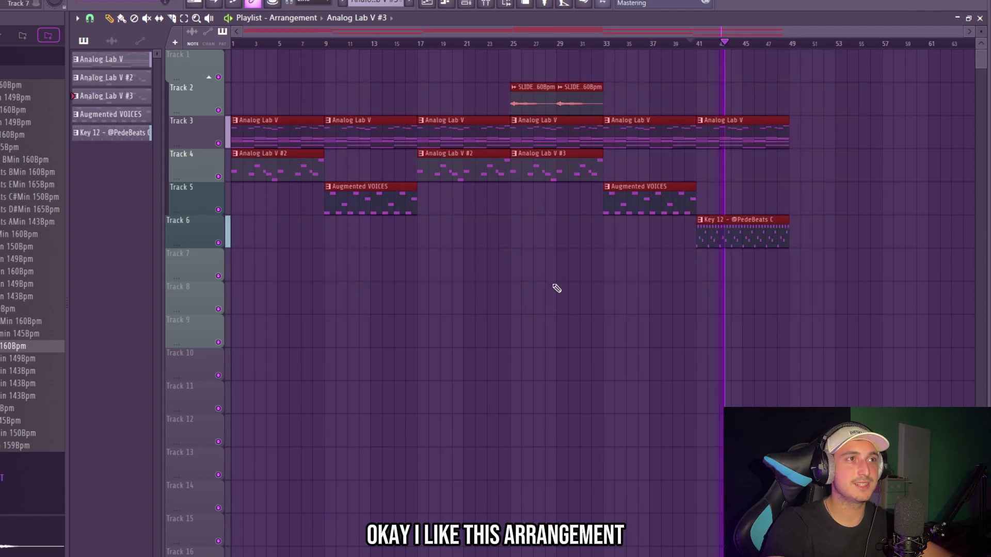
drag(856, 312, 590, 182)
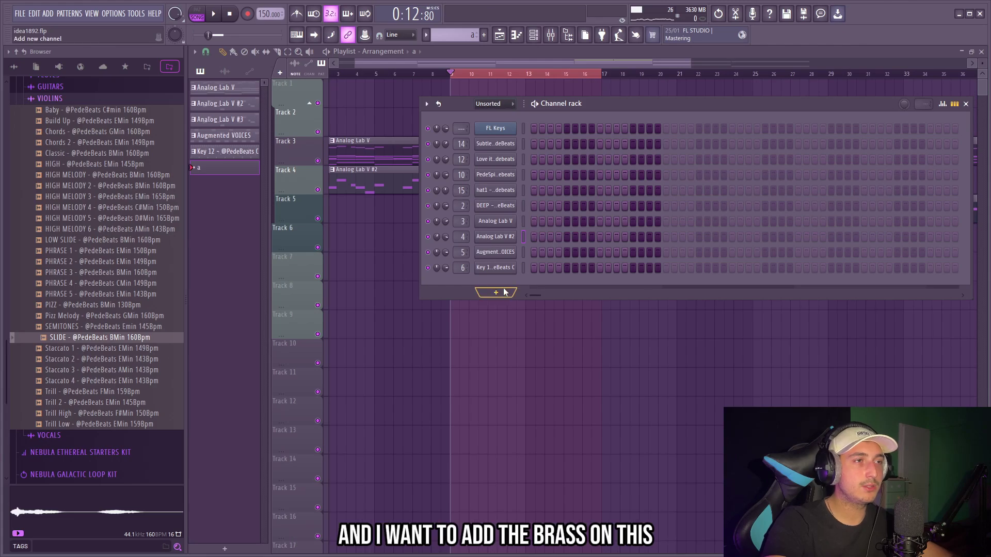
Add an Xpand!2 brass channel, enter two-bar E2 and E3 notes in pattern a, and duplicate them to bar 3.
click(505, 293)
click(614, 192)
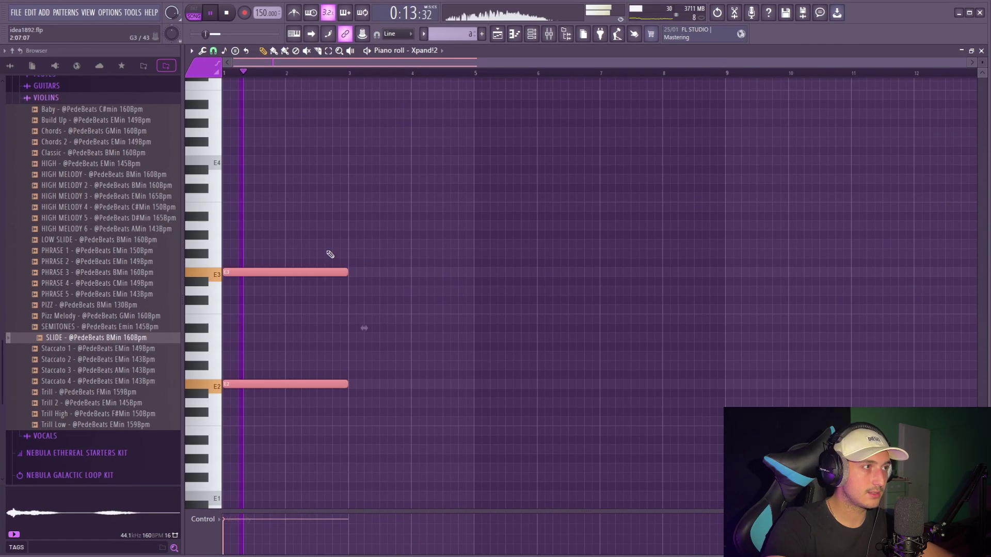
key(ctrl+b)
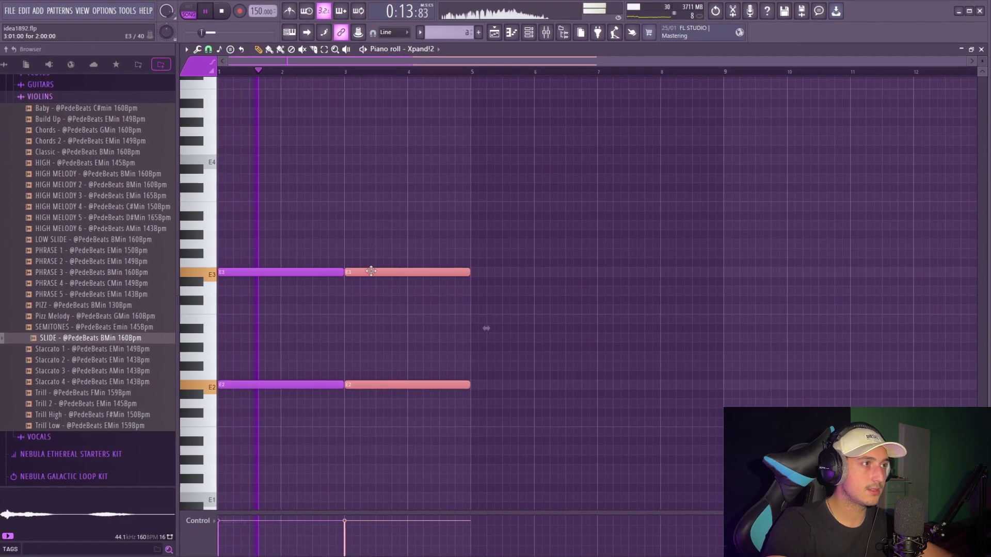
Extend the brass octave line with G2/G3 in bars 3–4, A2/A3 in bars 5–6, C3/C4 in bar 7 and B2/B3 in bar 8.
drag(384, 270, 379, 238)
key(ctrl+a)
key(ctrl+b)
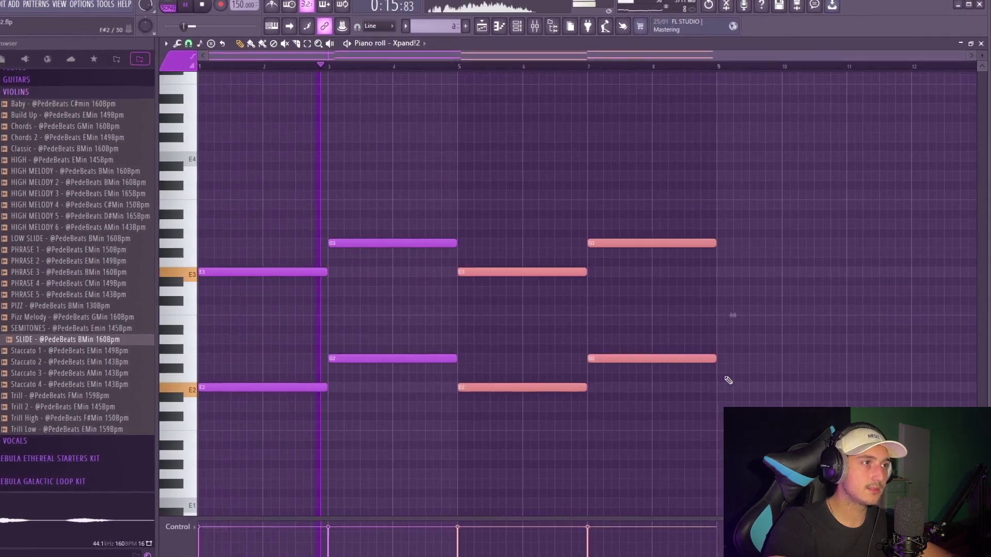
drag(526, 397, 471, 220)
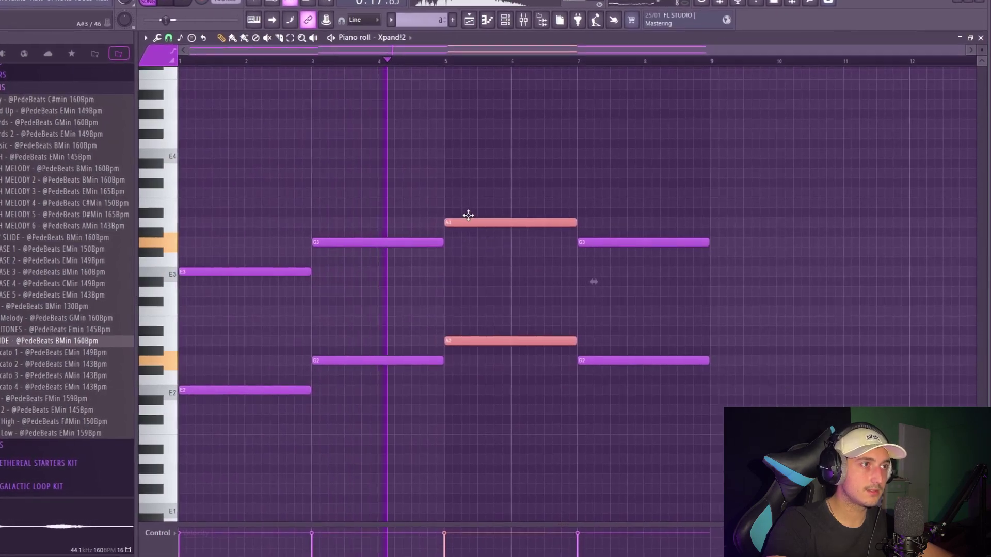
drag(686, 404, 631, 229)
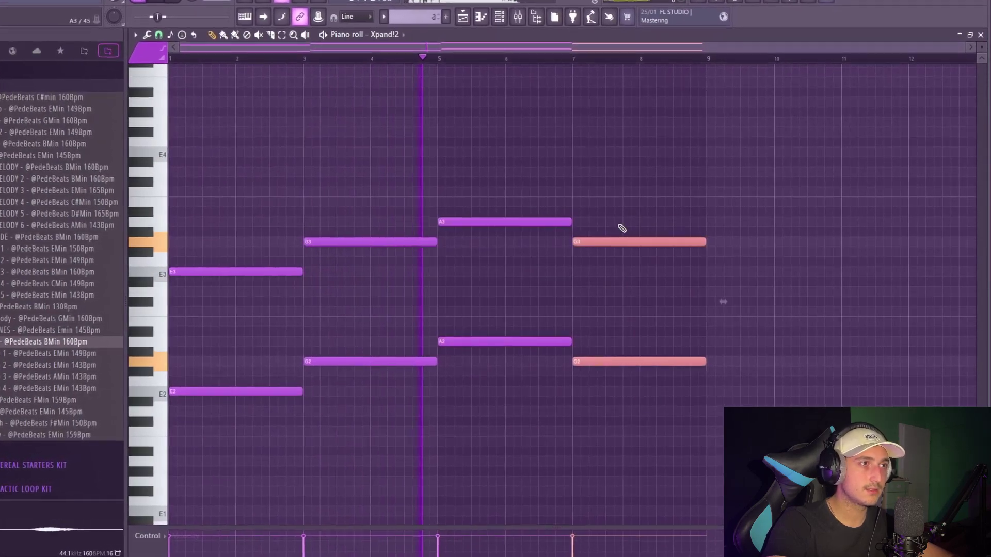
scroll(663, 345, up, 3)
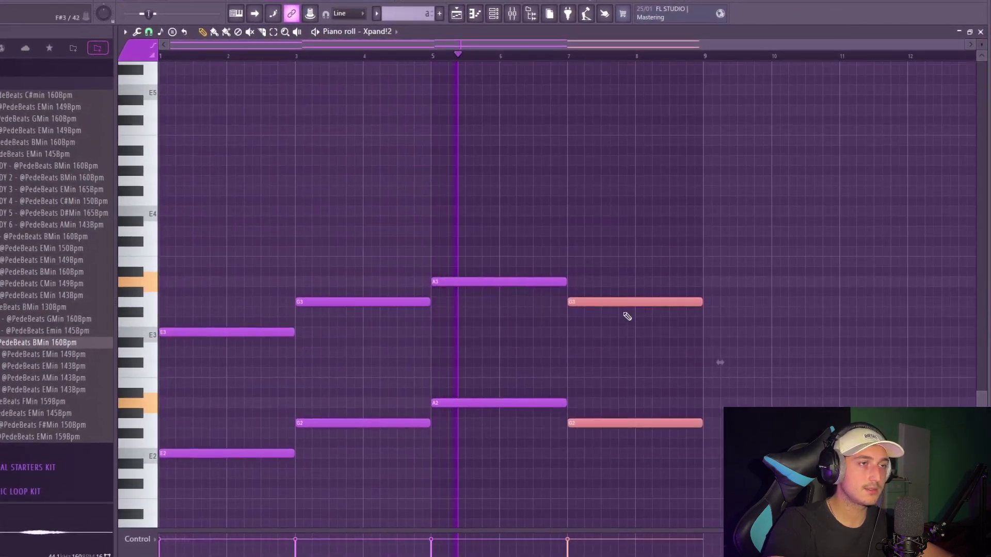
drag(611, 303, 606, 254)
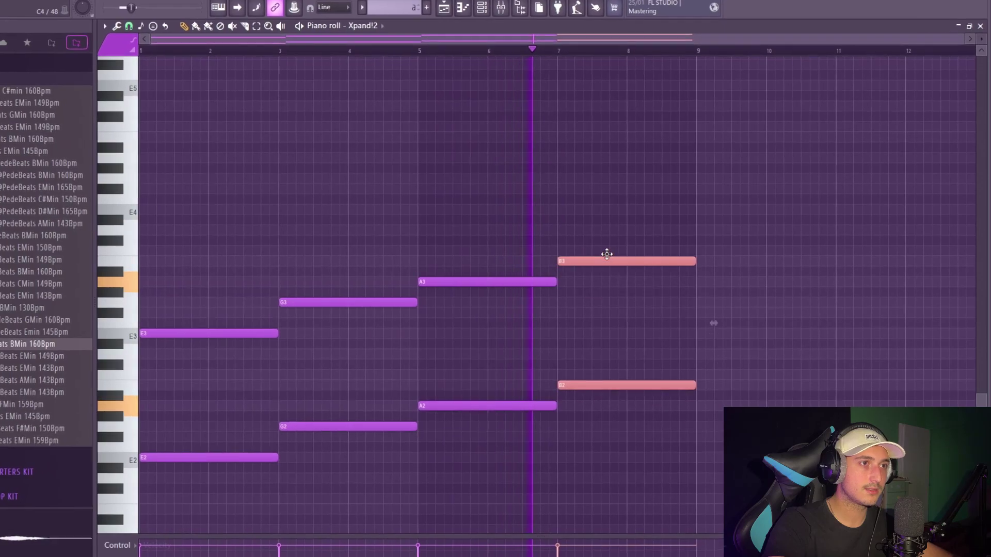
drag(697, 256, 631, 269)
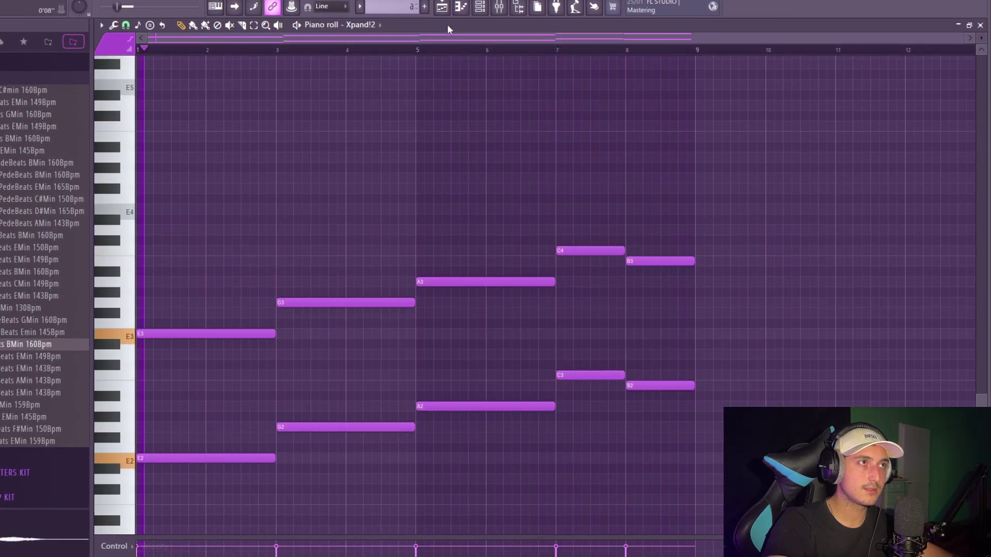
Make the Analog Lab V clip at bar 9 unique, delete its upper chord notes from bar 3 on, and duplicate the opening chords.
right_click(419, 146)
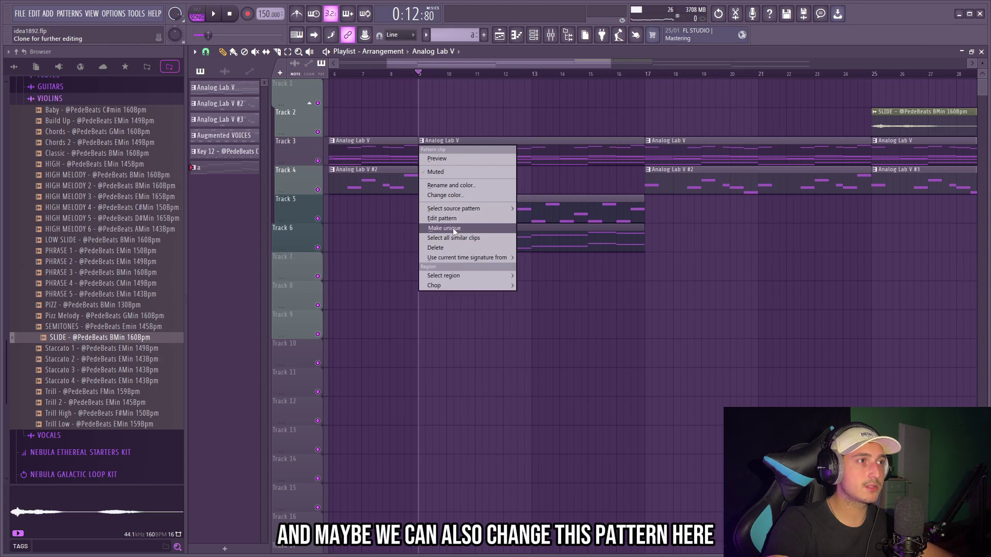
click(454, 227)
click(438, 141)
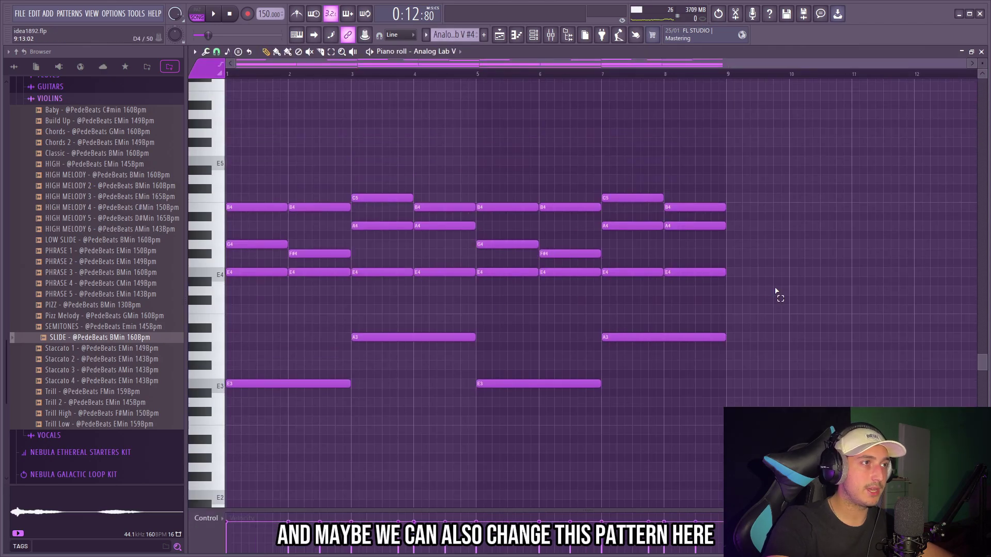
drag(732, 284, 361, 141)
key(Delete)
drag(409, 201, 225, 282)
key(ctrl+b)
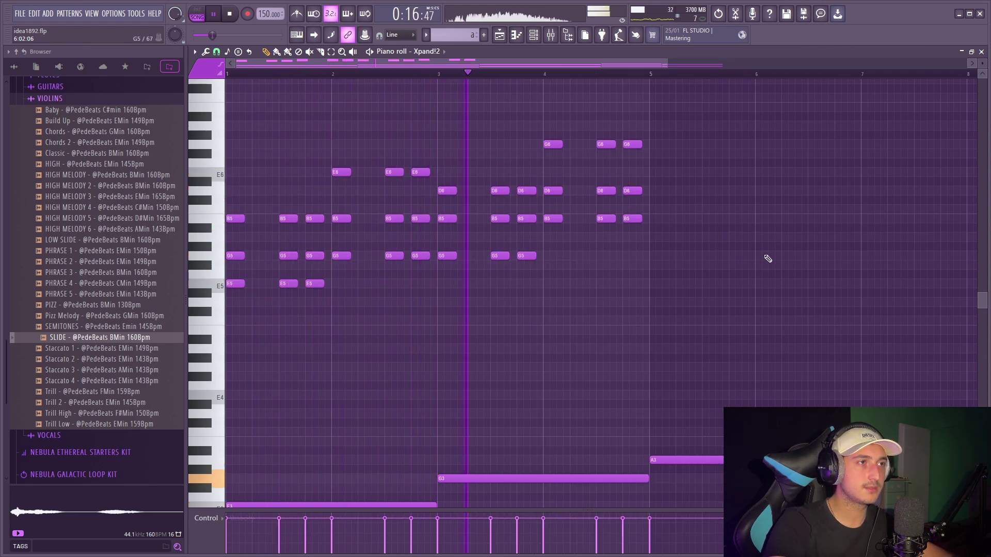
Duplicate the brass stab rhythm into bars 5 and 6 of pattern a as A5–C6–E6 and C6–E6–A6 chords.
scroll(613, 247, up, 2)
drag(418, 156, 389, 127)
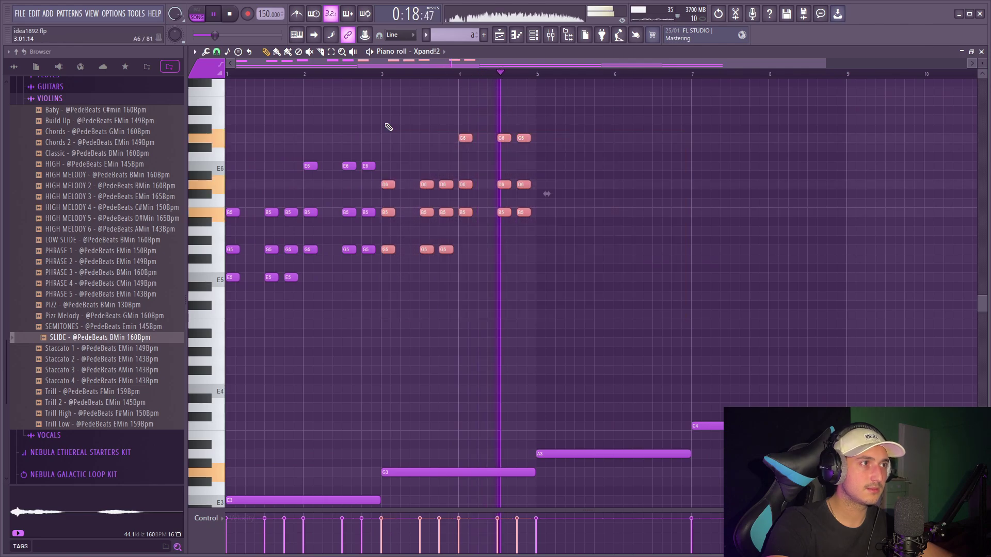
drag(330, 249, 230, 155)
key(ctrl+b)
click(420, 73)
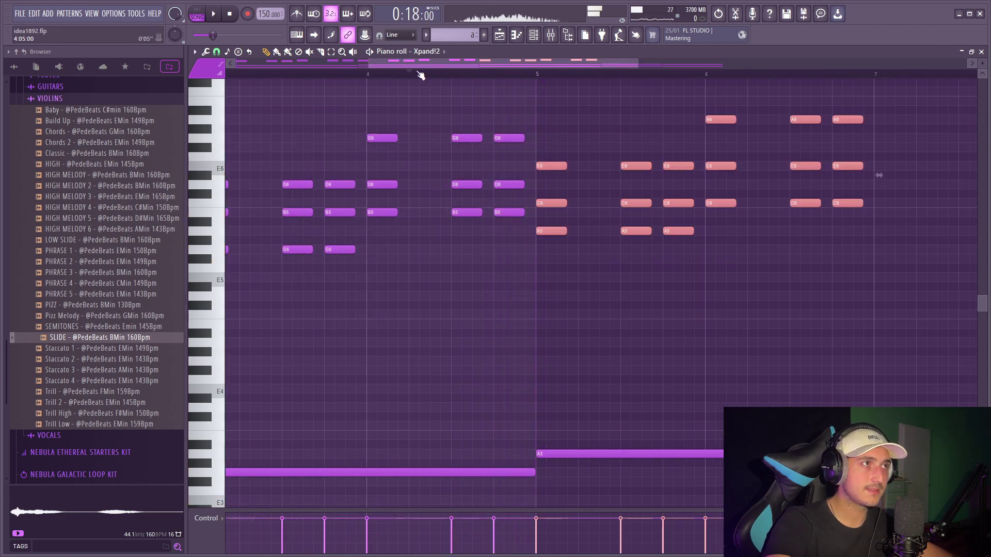
scroll(478, 155, down, 3)
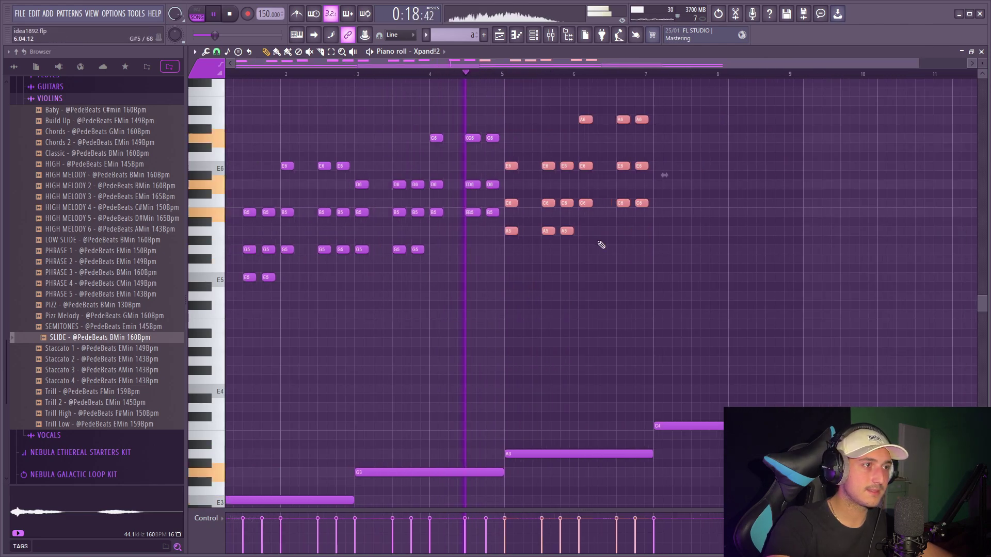
ctrl+click(601, 244)
Continue the brass stabs with C6–E6–G6 chords in bar 7 and B5–D6–F#6 chords in bar 8.
scroll(656, 268, up, 2)
scroll(658, 270, down, 3)
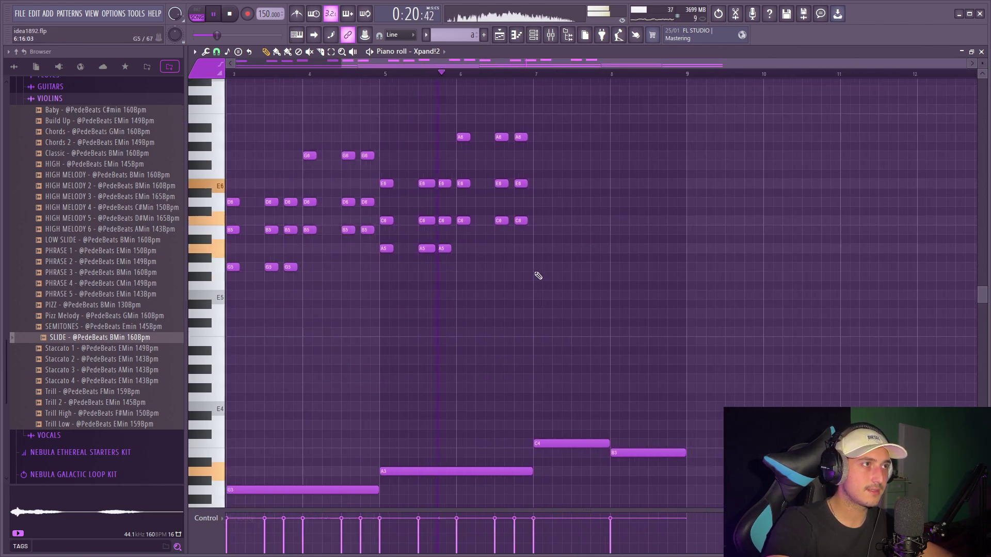
drag(593, 289, 401, 121)
scroll(587, 262, up, 2)
key(ctrl+b)
key(space)
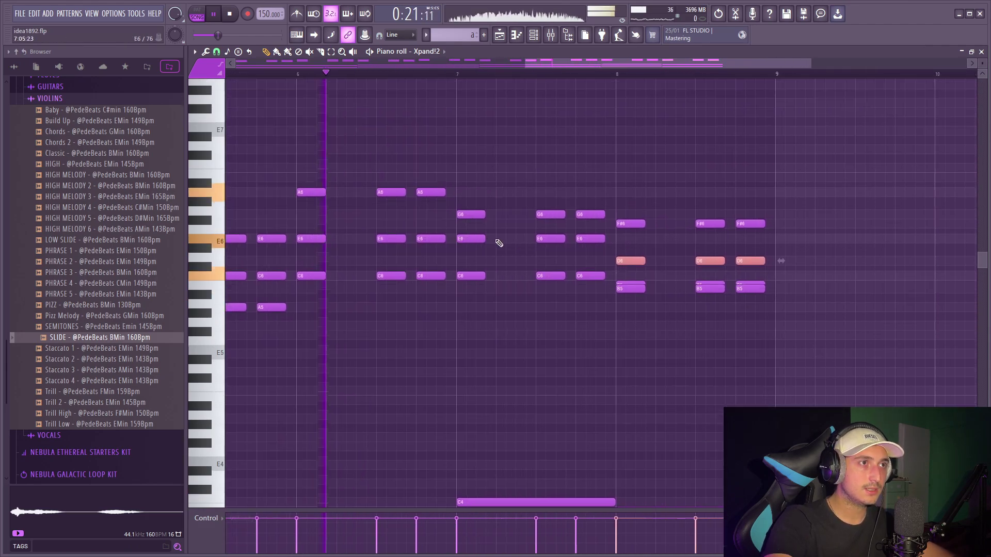
Add a rising line of half-bar notes A6, B6, C7 and D7 above the brass stabs in bars 7 and 8.
scroll(465, 224, up, 1)
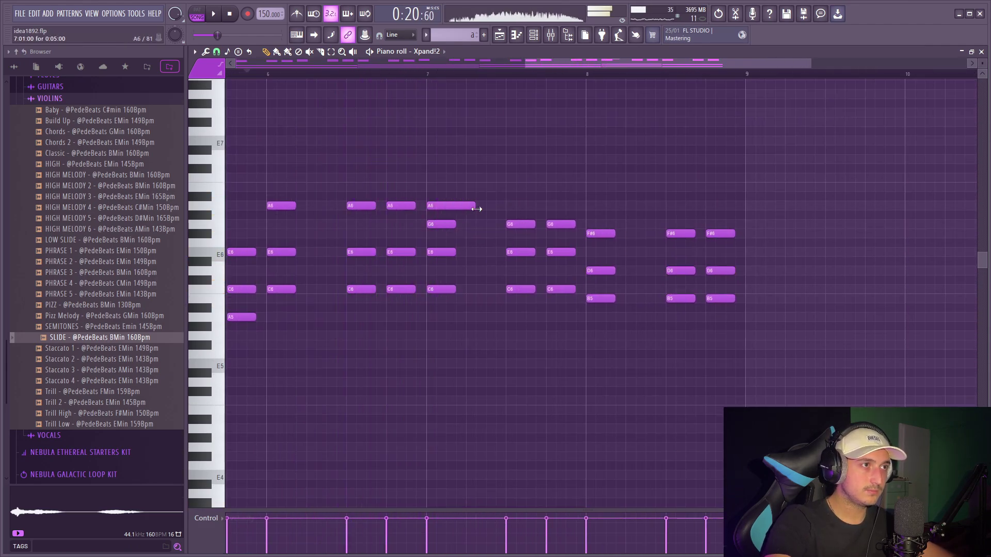
click(508, 188)
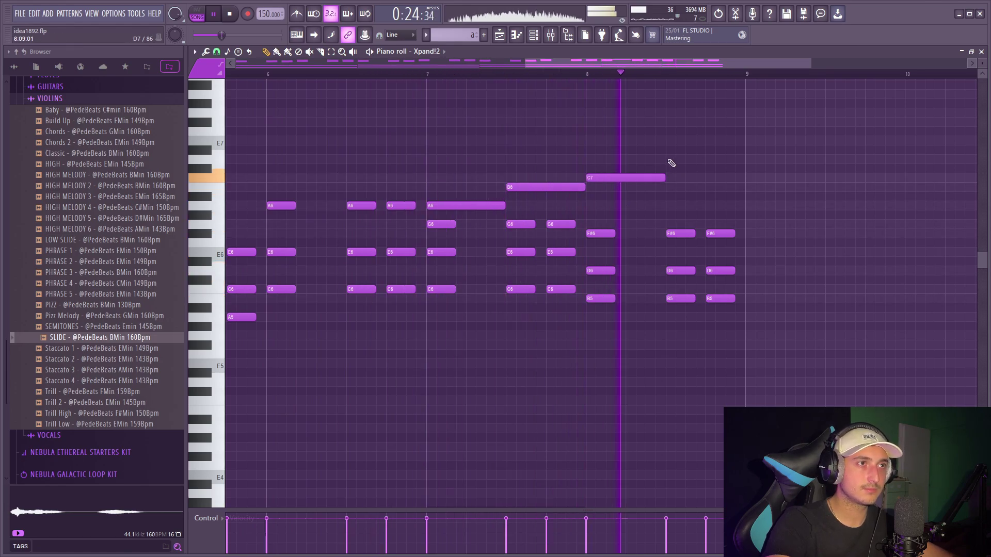
key(space)
key(space)
mouse_move(605, 177)
mouse_down()
mouse_move(605, 158)
mouse_move(603, 177)
mouse_up()
scroll(676, 164, down, 6)
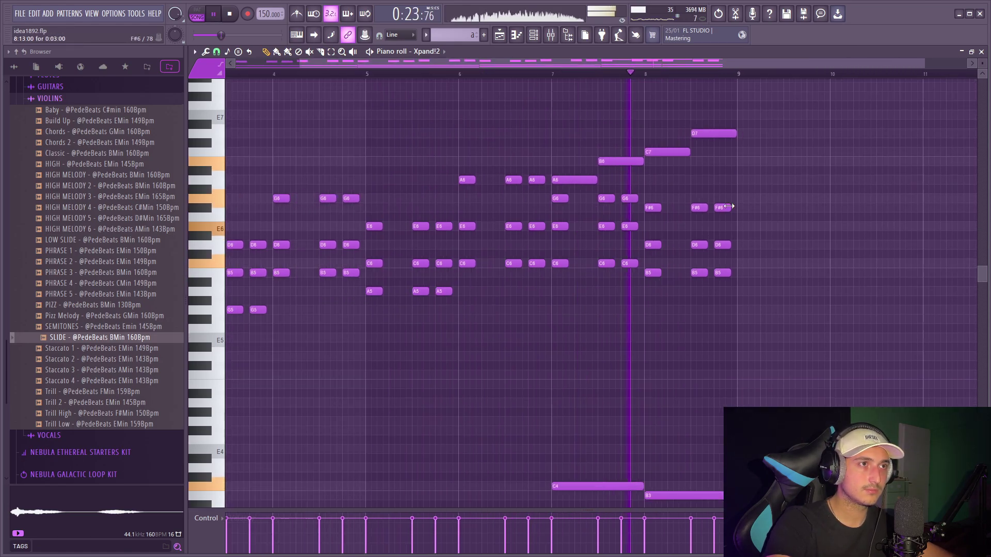
ctrl+scroll(818, 250, down, 4)
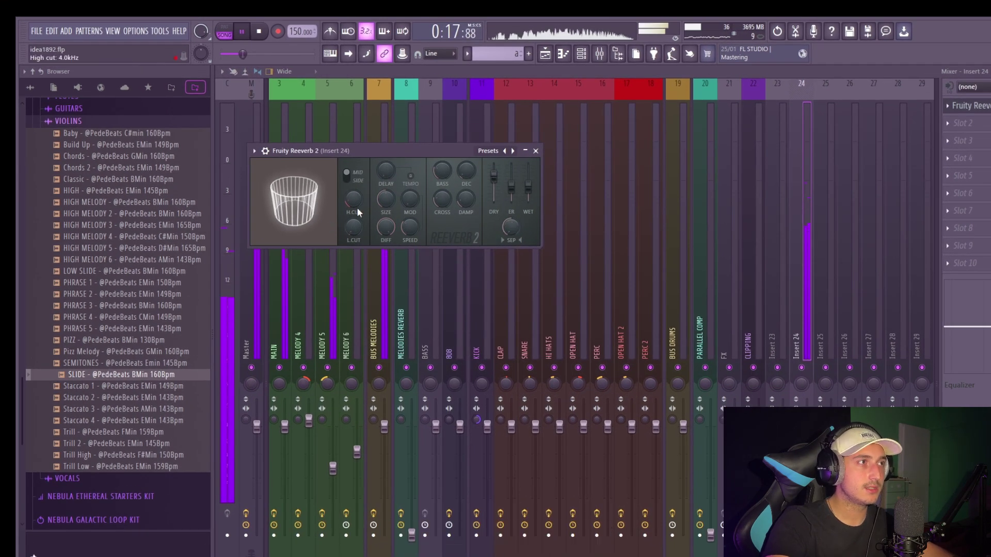
Set the Fruity Reeverb 2 low cut on mixer Insert 24 to 325 Hz and play the arrangement in the playlist.
key(space)
drag(353, 227, 353, 219)
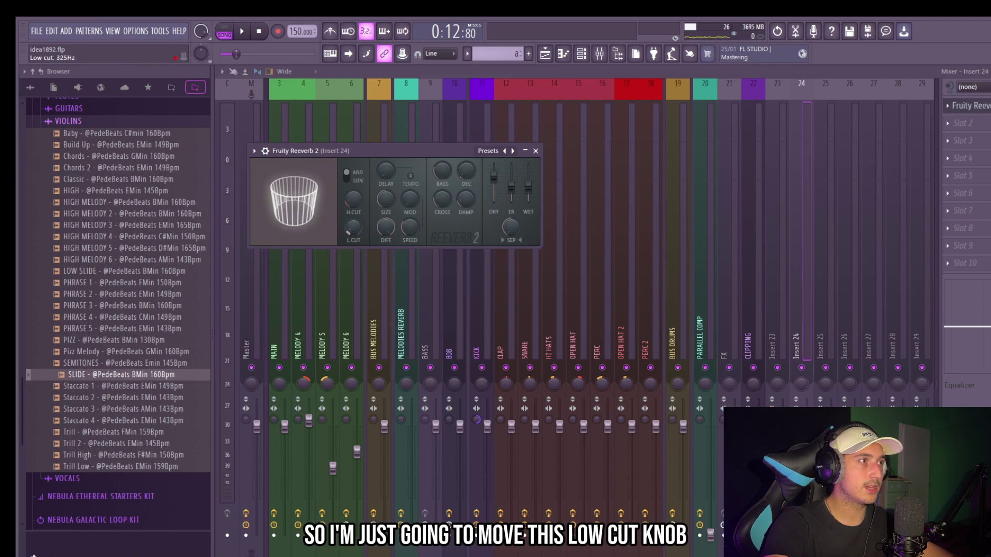
key(space)
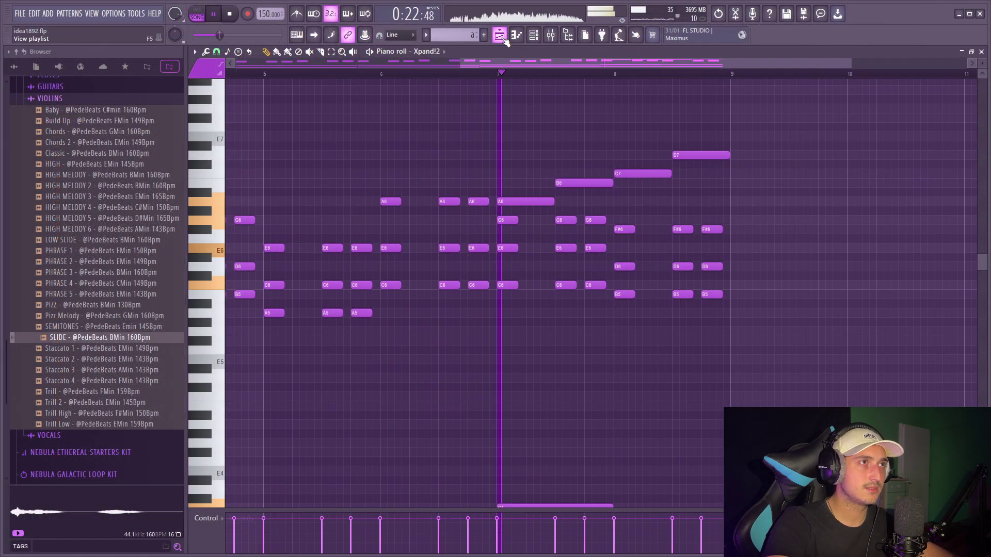
key(F5)
drag(592, 278, 580, 205)
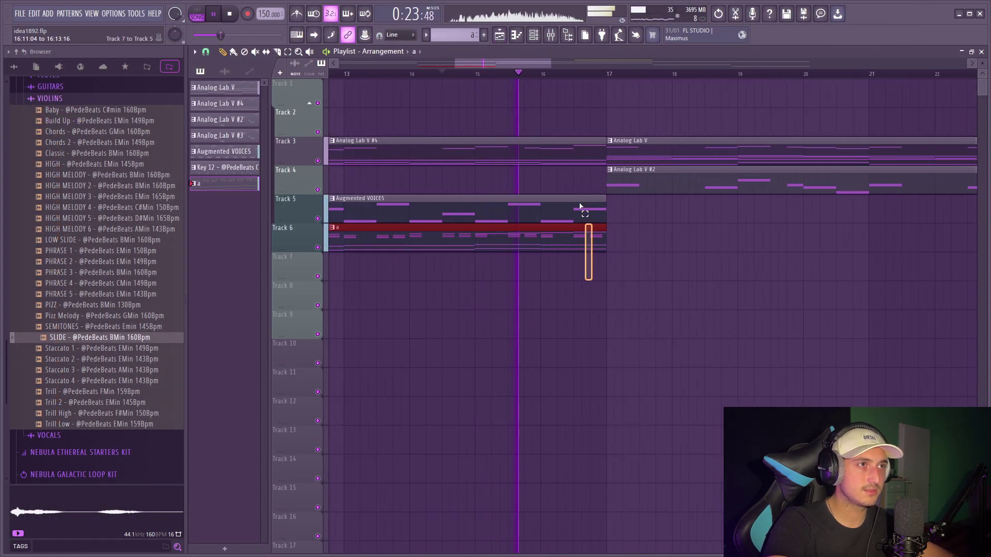
scroll(579, 206, down, 5)
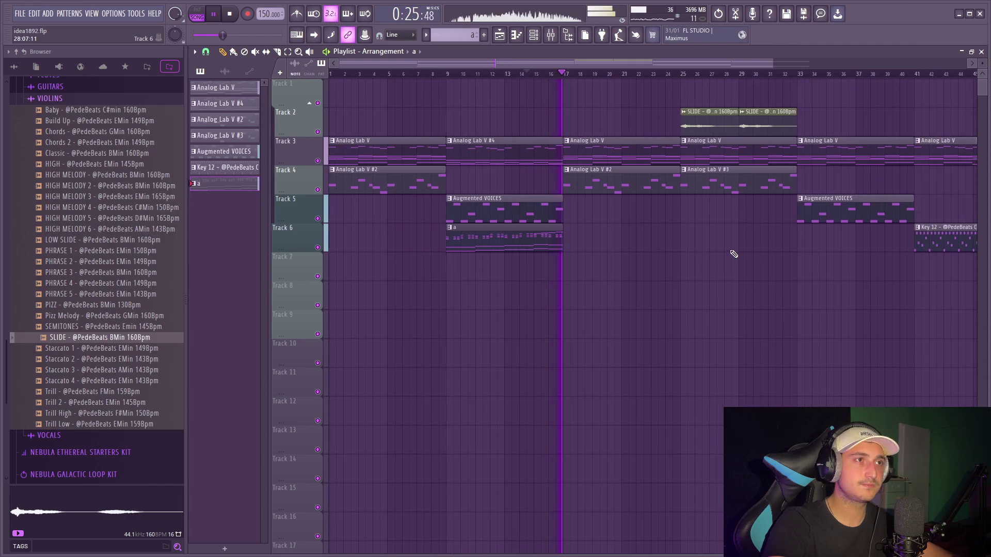
scroll(734, 254, up, 3)
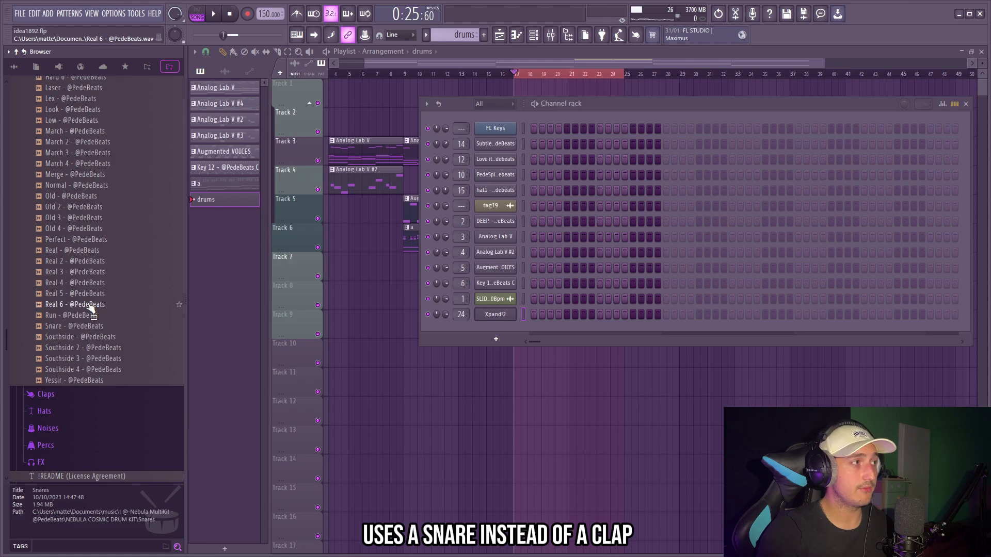
Replace the Love it channel's sample with the Southside 2 snare in the drums pattern and open its piano roll.
click(77, 348)
drag(77, 348, 66, 339)
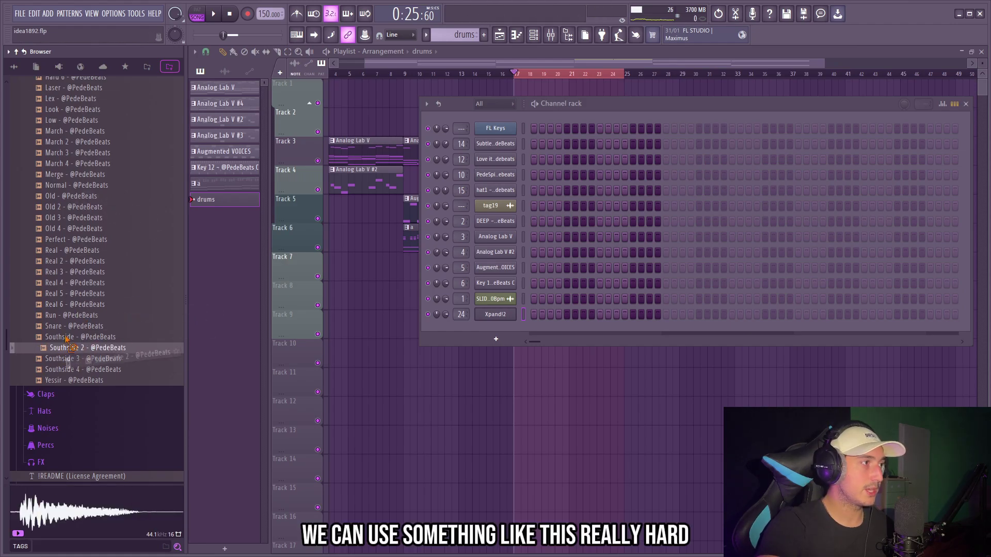
drag(434, 162, 511, 178)
right_click(518, 155)
click(535, 160)
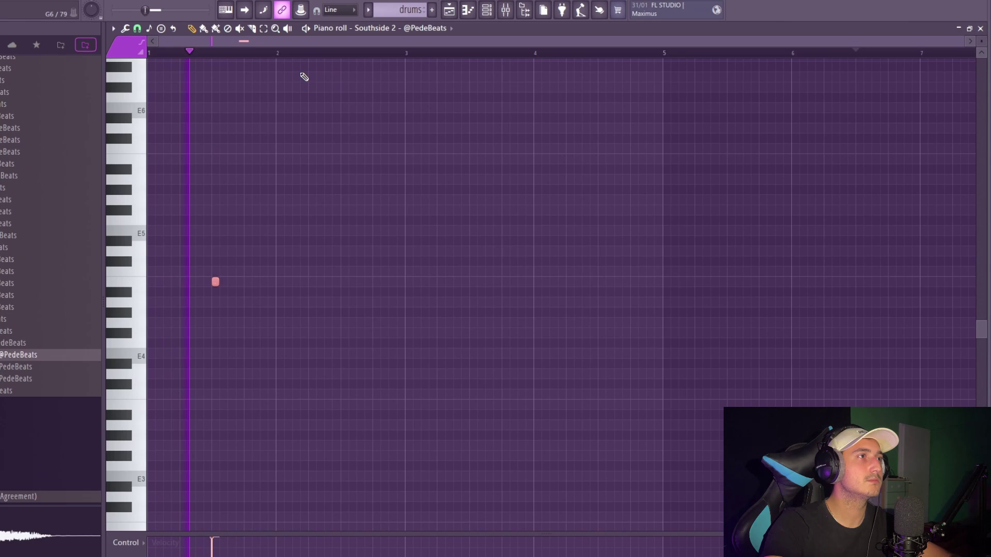
Repeat the mid-bar Southside 2 snare hit in every bar through bar 8 and select all its notes.
key(ctrl+b)
key(ctrl+b)
key(ctrl+b)
key(ctrl+b)
key(ctrl+b)
key(ctrl+b)
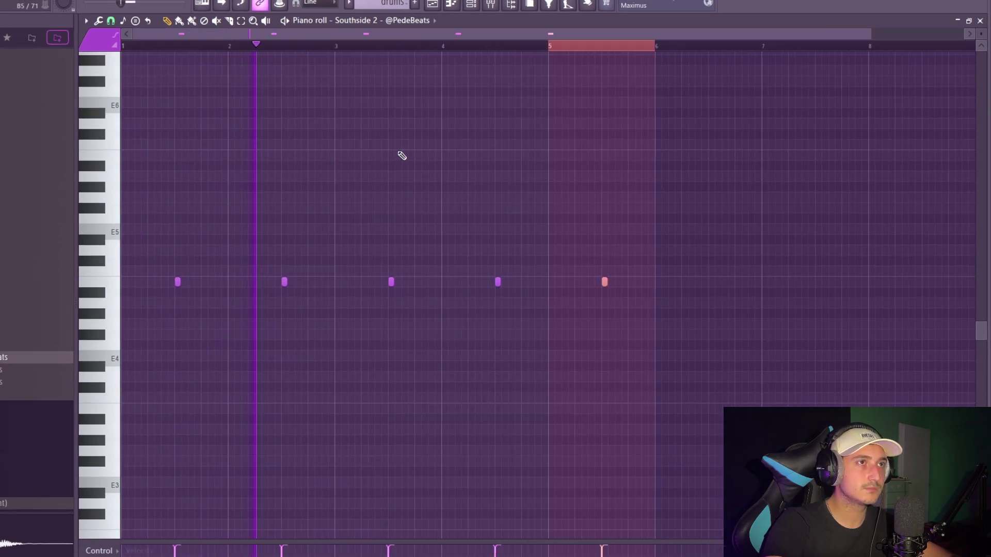
key(ctrl+b)
key(ctrl+a)
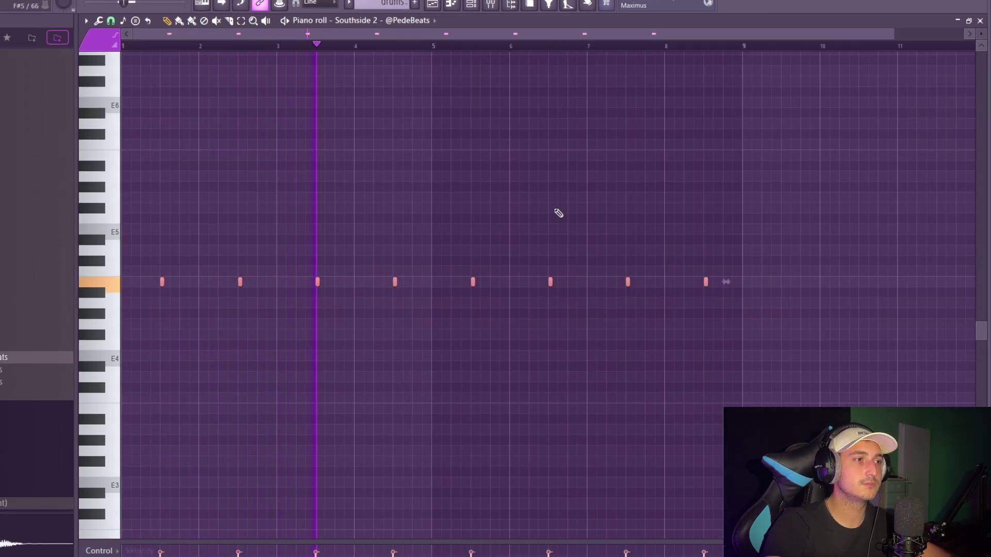
Layer the Real 5 snare over every second snare hit, placing short notes in bars 2, 4, 6 and 8.
key(F6)
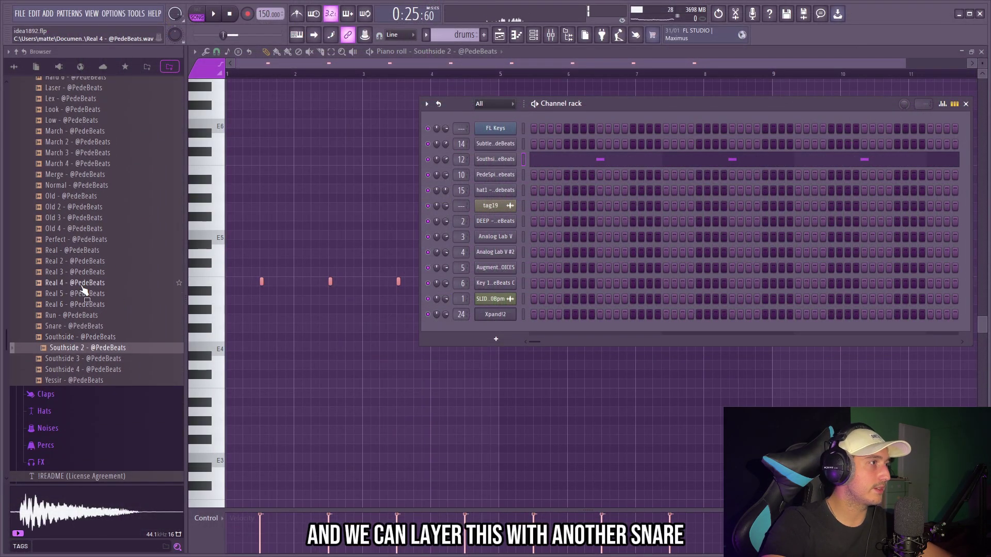
drag(82, 290, 426, 294)
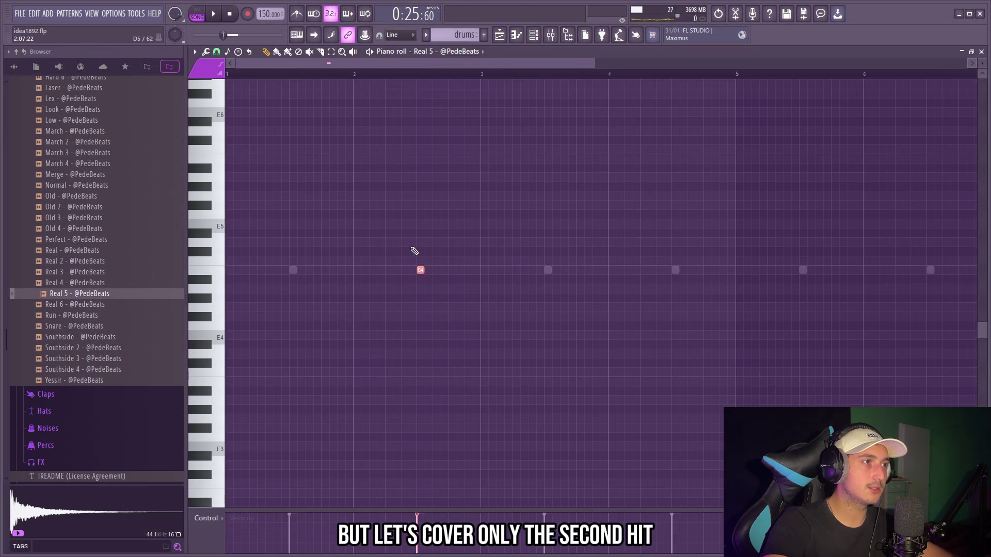
scroll(449, 292, down, 3)
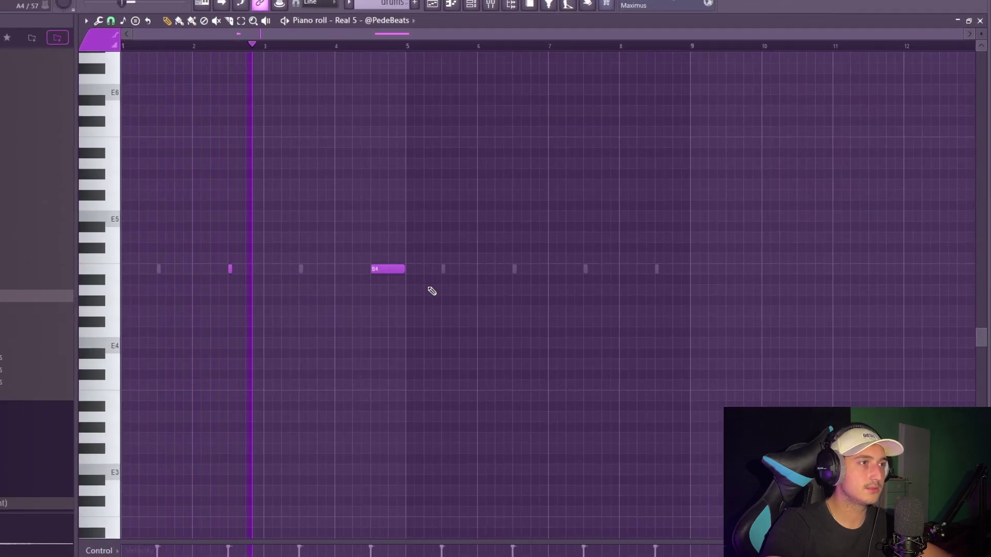
drag(399, 269, 376, 269)
drag(488, 305, 214, 245)
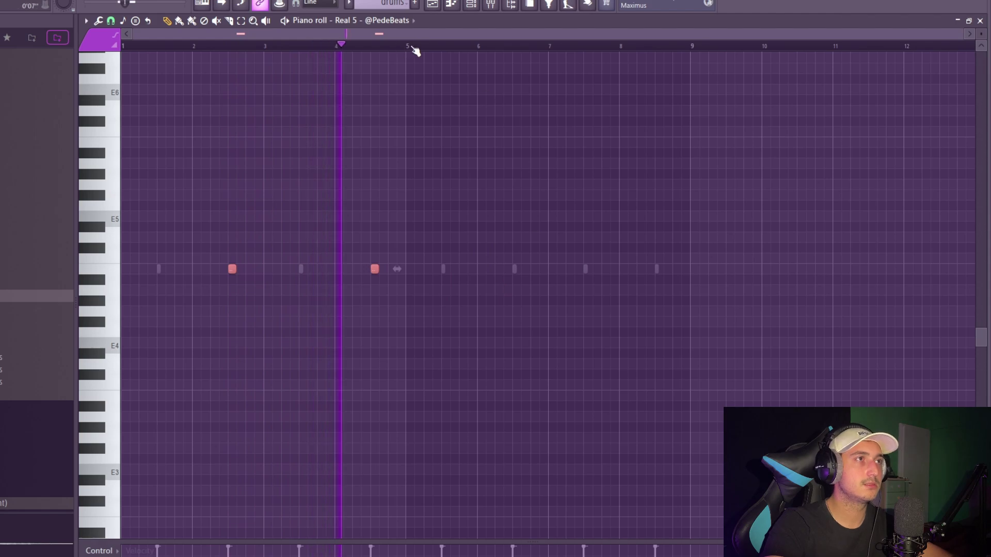
drag(408, 48, 87, 81)
key(ctrl+b)
ctrl+click(524, 48)
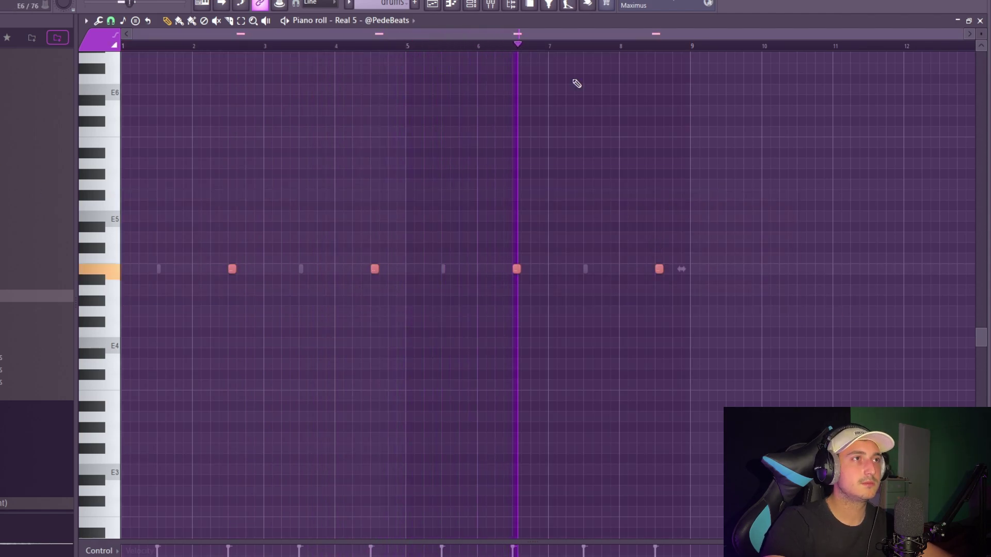
Replace the Subtle channel's sample with the Go to 4 hi-hat, fill every 4 steps and open its piano roll.
click(471, 5)
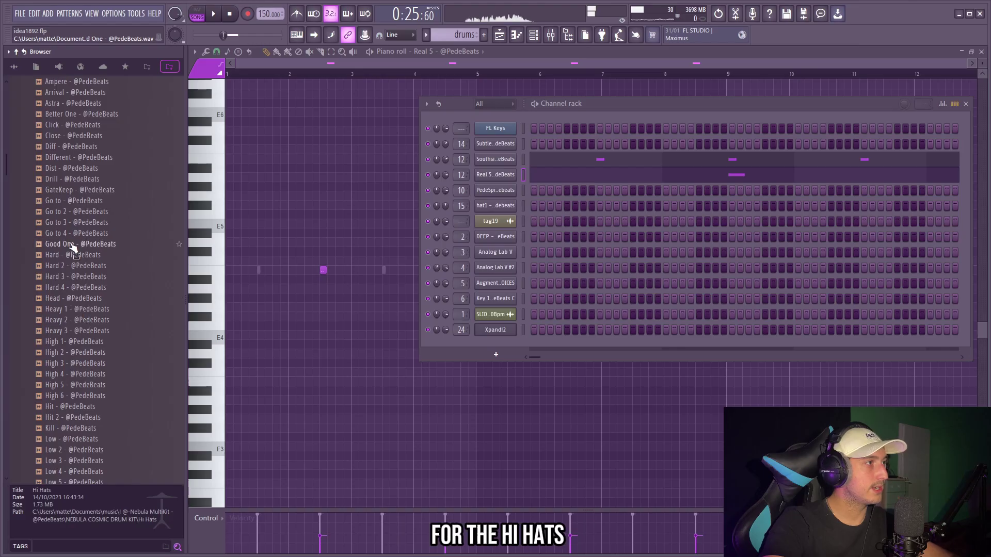
click(80, 235)
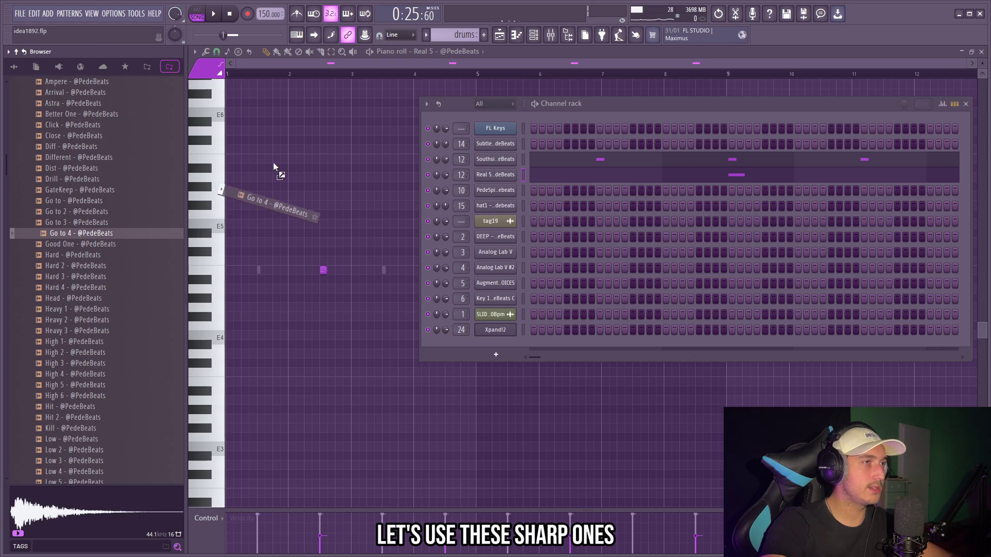
drag(504, 143, 519, 142)
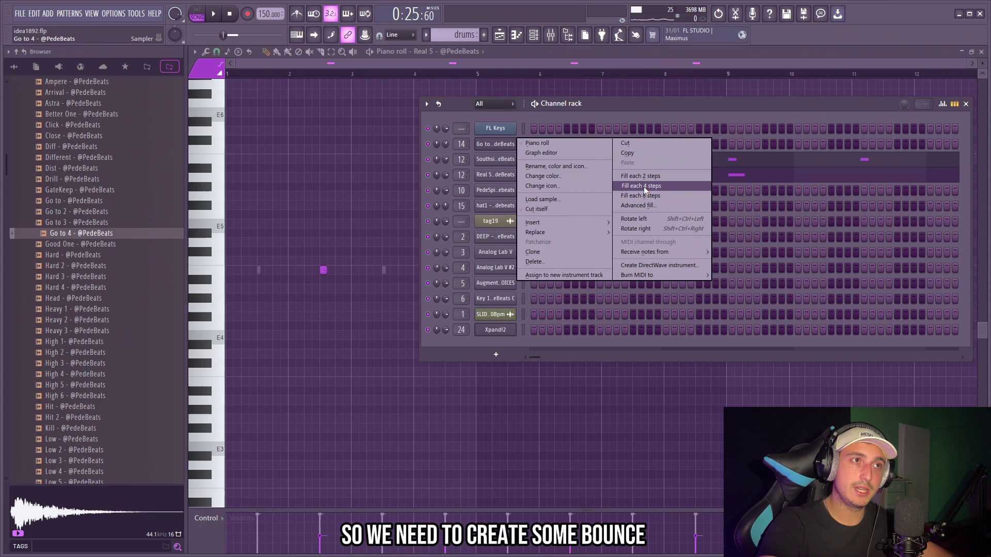
click(644, 187)
right_click(504, 145)
click(537, 142)
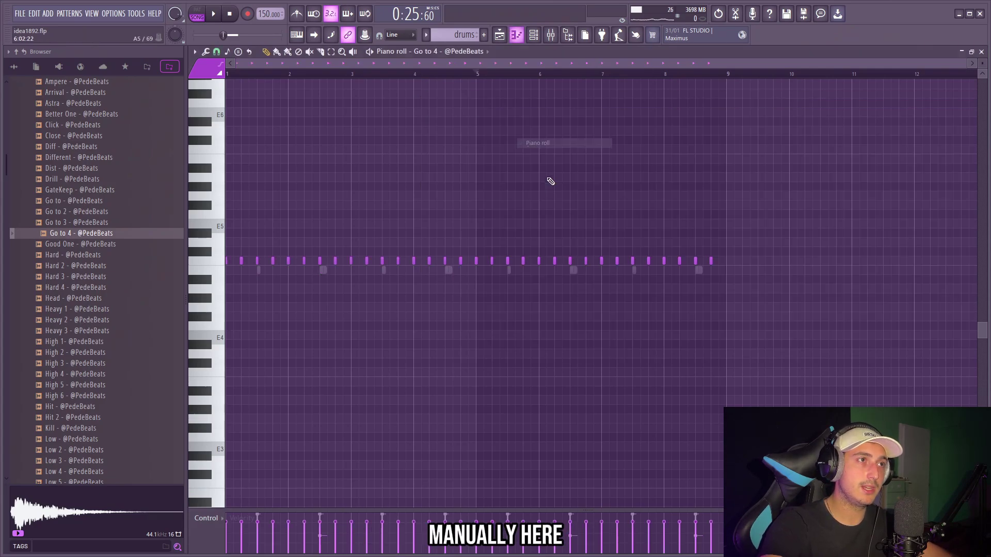
Add a copy of all hi-hat notes offset by half a beat, lower the copies' velocity and play the pattern.
drag(800, 321, 182, 259)
scroll(270, 260, up, 3)
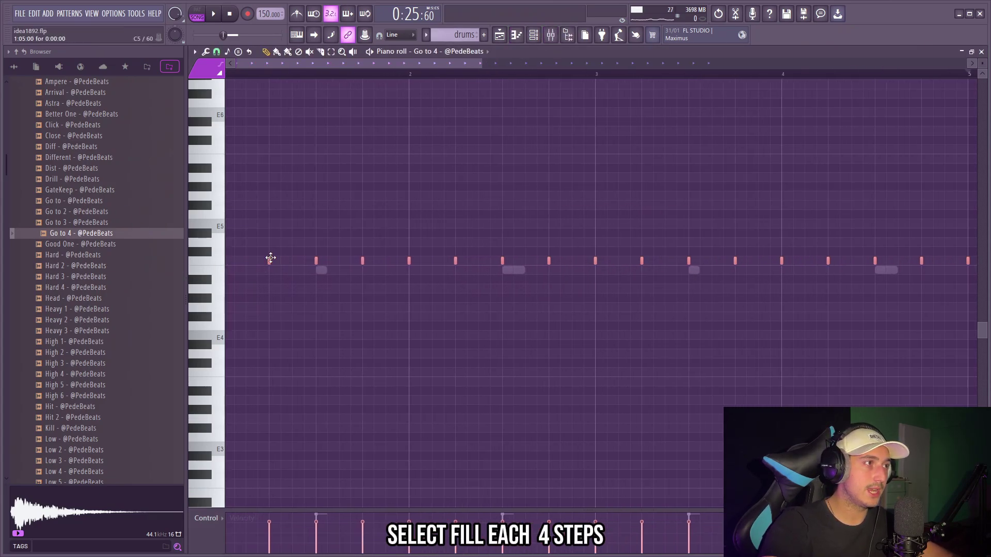
drag(269, 261, 279, 264)
scroll(324, 266, down, 3)
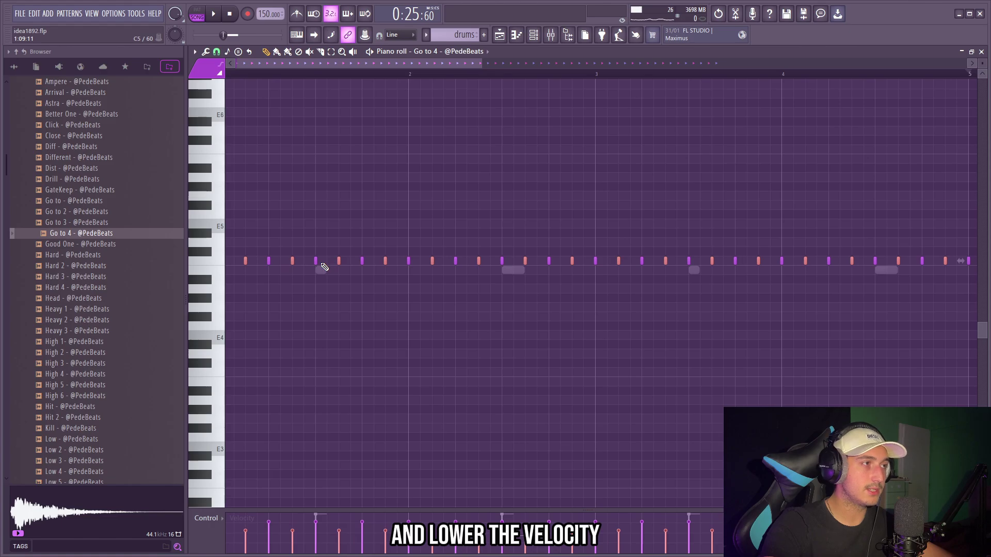
key(space)
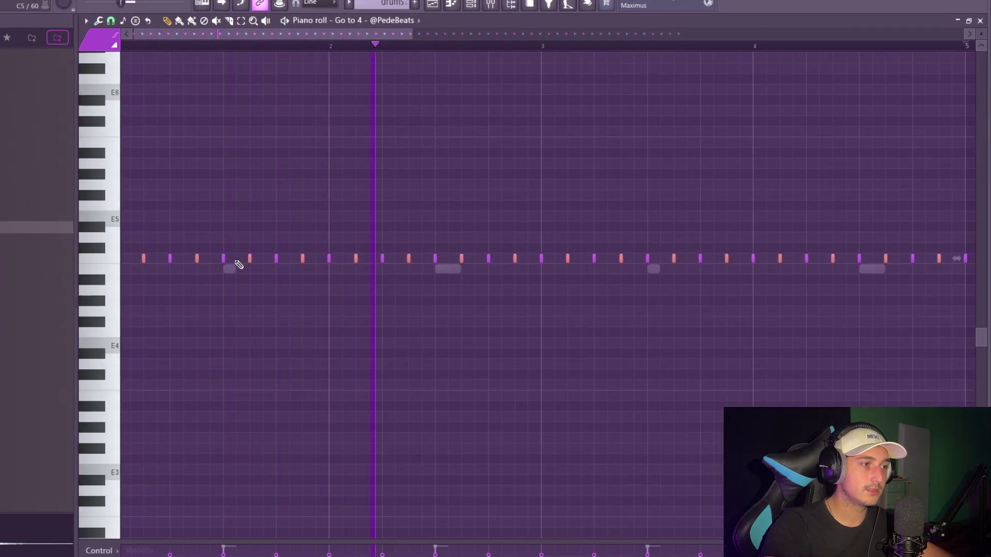
Select all Go to 4 hi-hat notes, randomize their levels and play the result.
scroll(239, 265, down, 3)
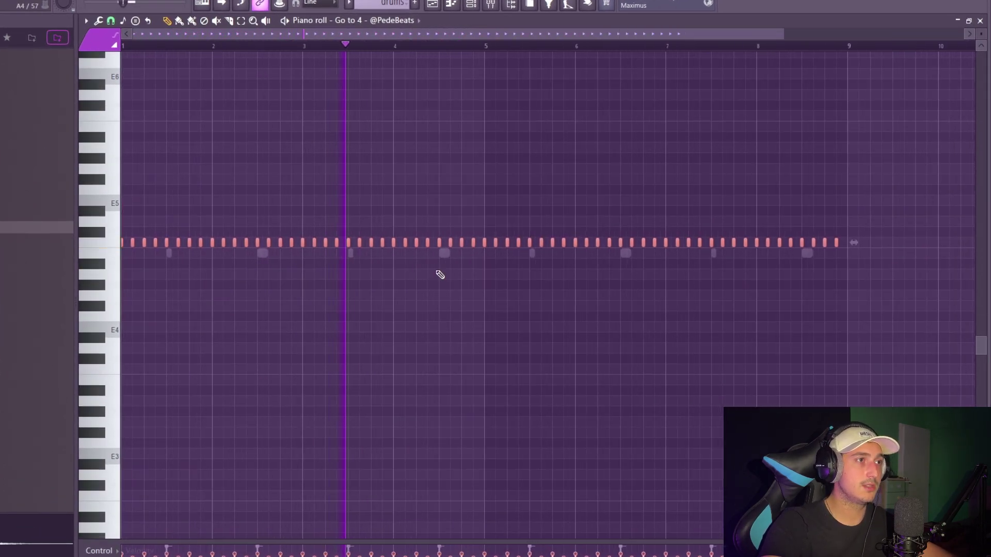
key(space)
key(alt+r)
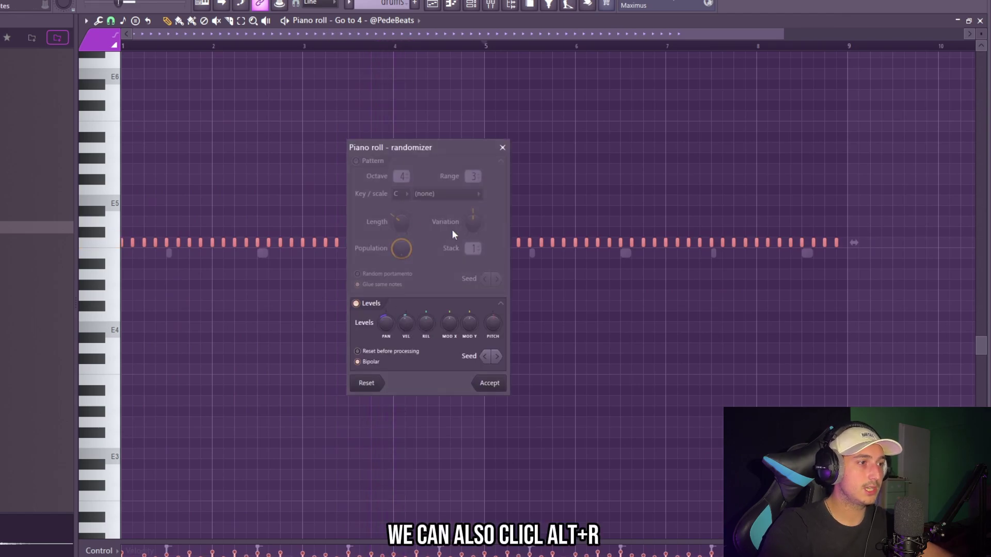
click(499, 386)
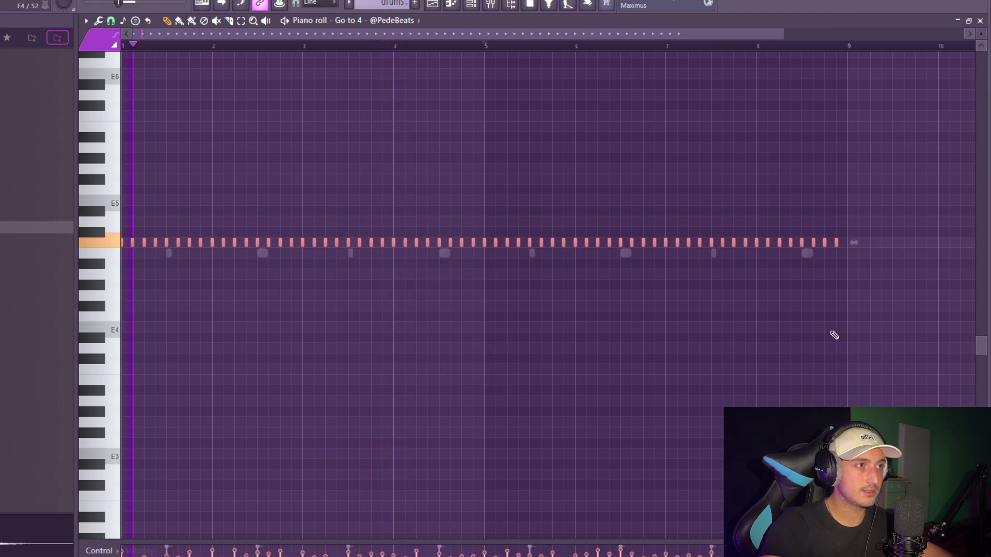
key(space)
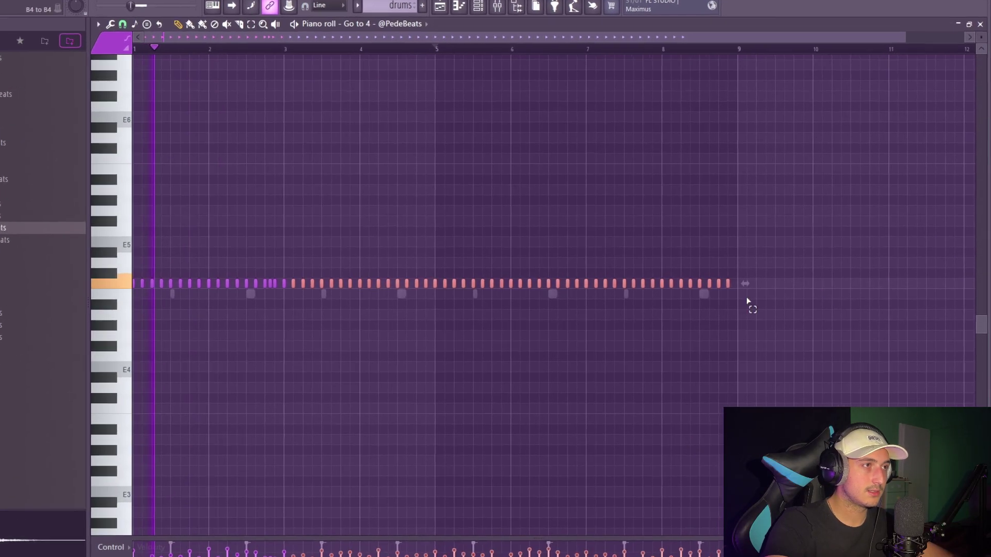
Delete the hi-hat notes from bar 3 onward and repeat the two-bar pattern through bar 4.
drag(801, 288, 362, 199)
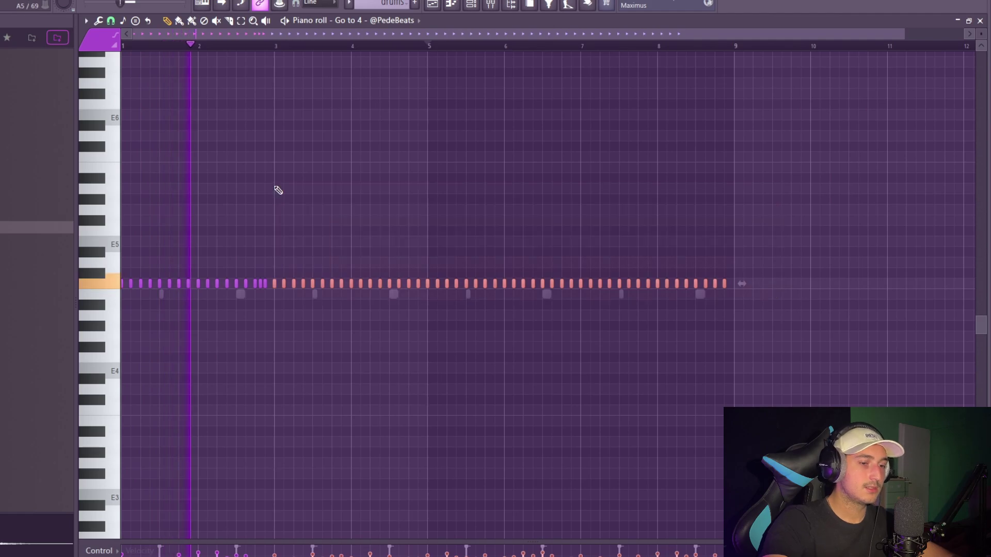
key(Delete)
drag(277, 45, 124, 47)
key(ctrl+b)
ctrl+click(320, 46)
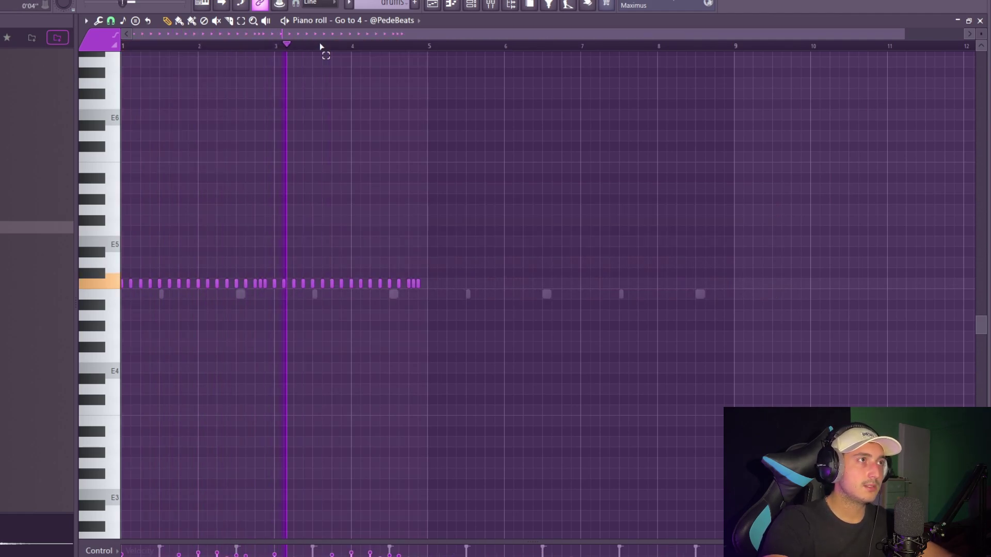
Add three lower-pitched hi-hat notes at the end of bar 4 and repeat the four-bar pattern through bar 8.
scroll(421, 294, up, 3)
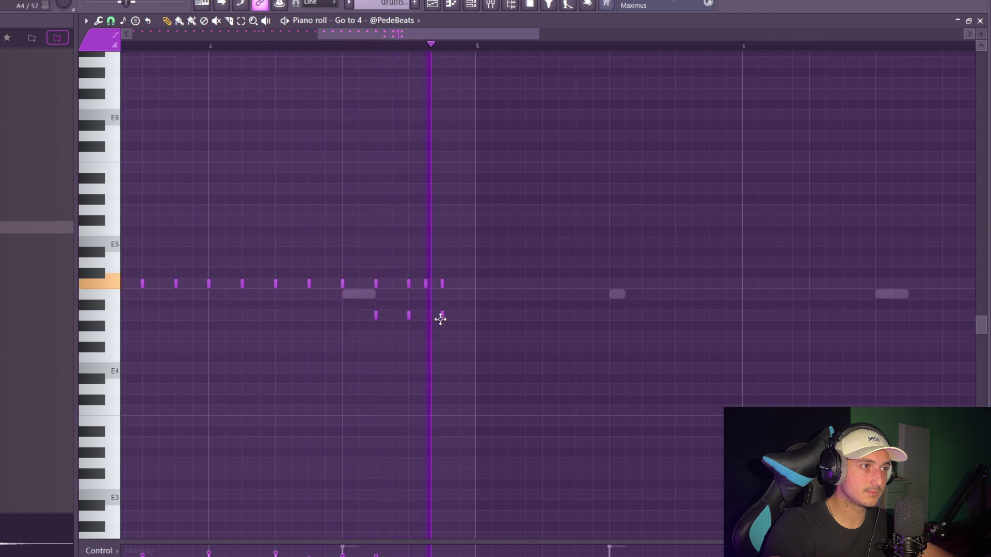
scroll(497, 77, down, 3)
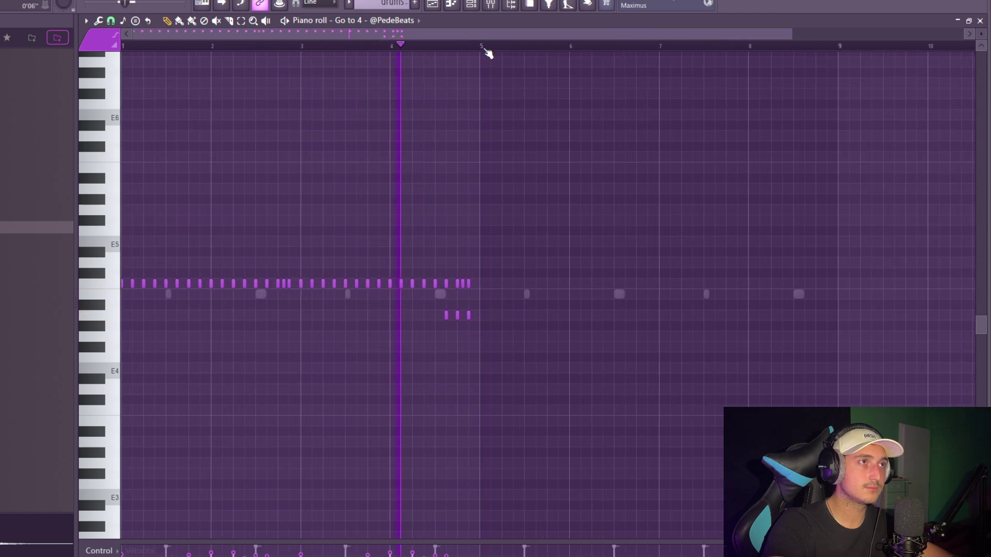
key(ctrl+a)
key(ctrl+b)
scroll(535, 49, down, 2)
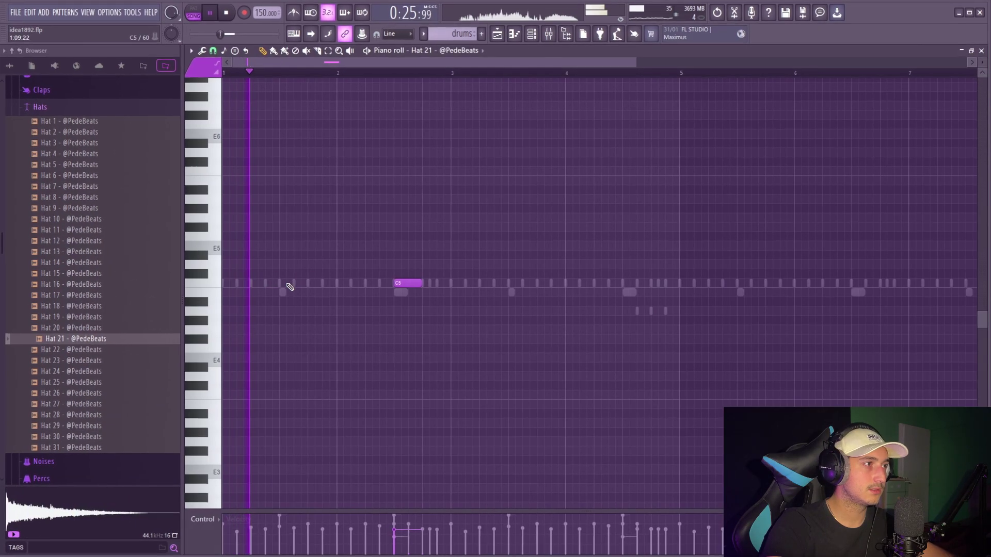
Place Hat 21 C5 notes on beat 3 of bars 1 and 3 and beat 2 of bars 2 and 4, repeating them through bar 8.
click(282, 283)
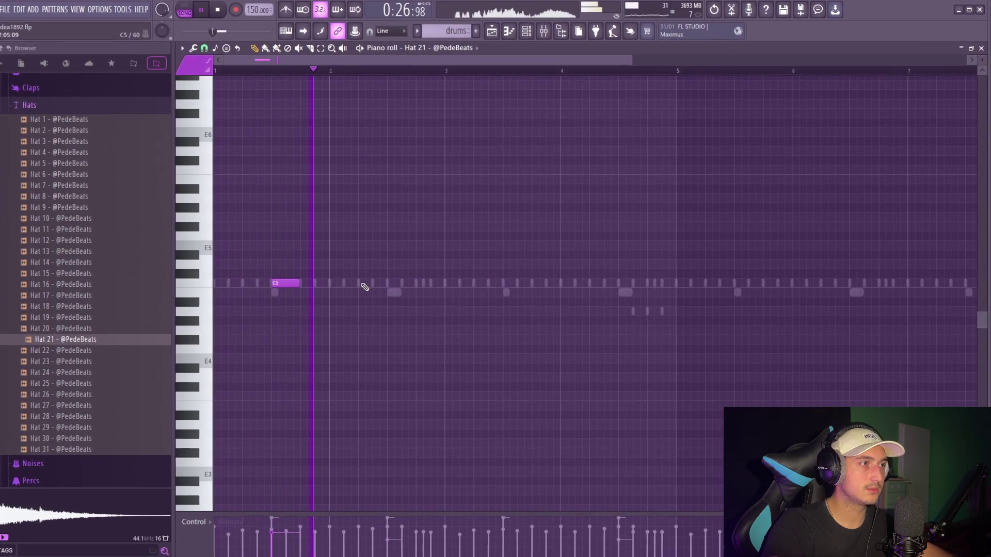
click(369, 283)
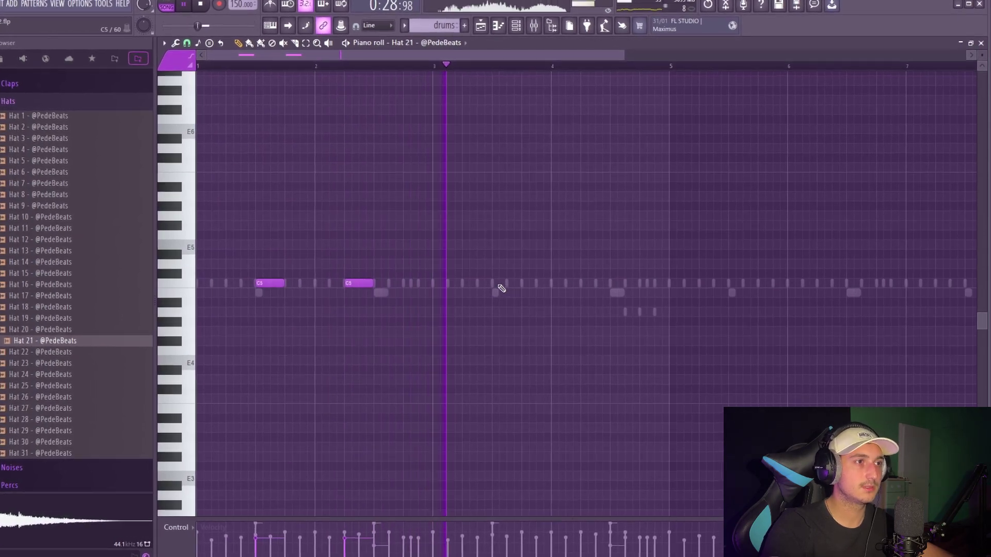
click(513, 283)
click(581, 283)
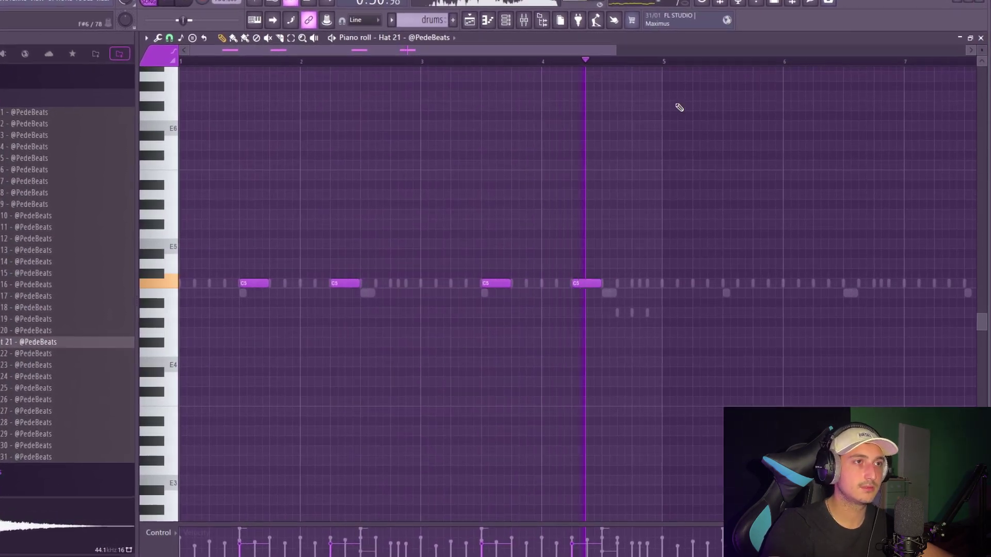
key(ctrl+b)
scroll(525, 67, down, 4)
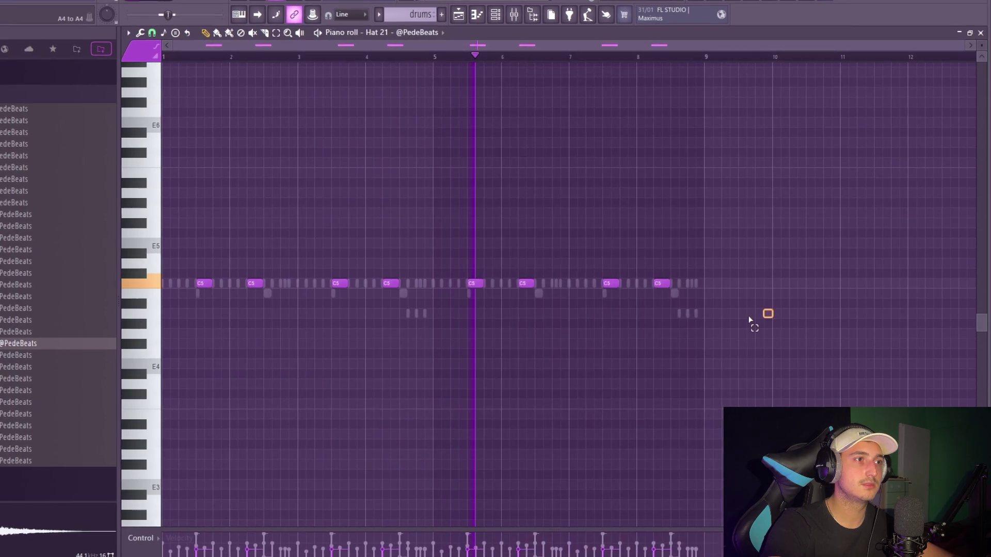
key(ctrl+a)
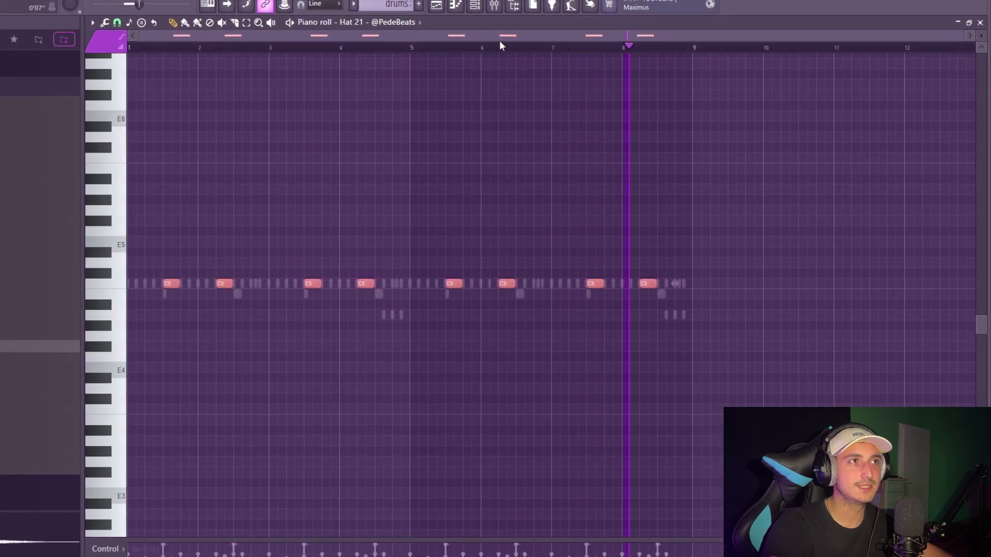
Layer the Snare sample with short C5 accents in bars 2, 3 and 4, and repeat the pattern through bar 8.
click(472, 6)
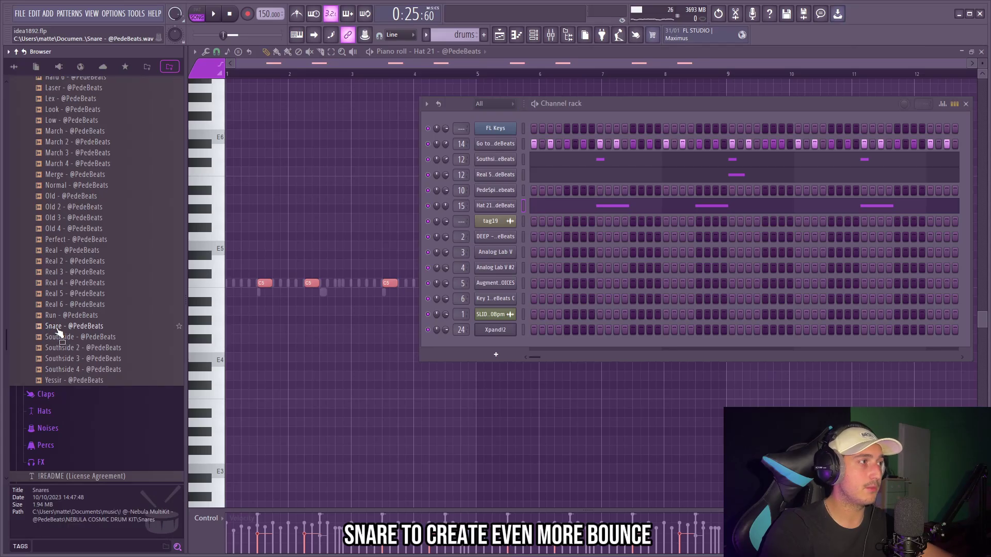
click(58, 331)
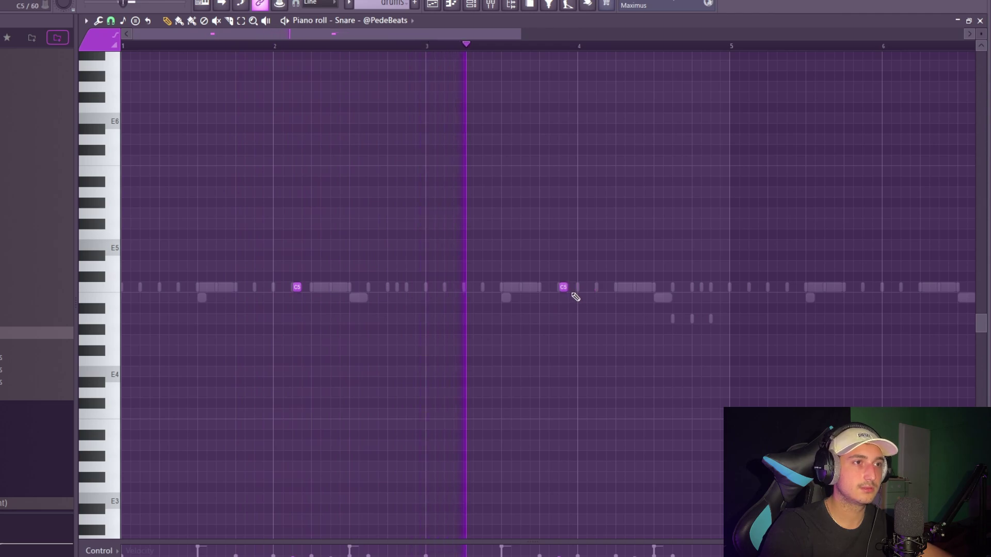
click(602, 287)
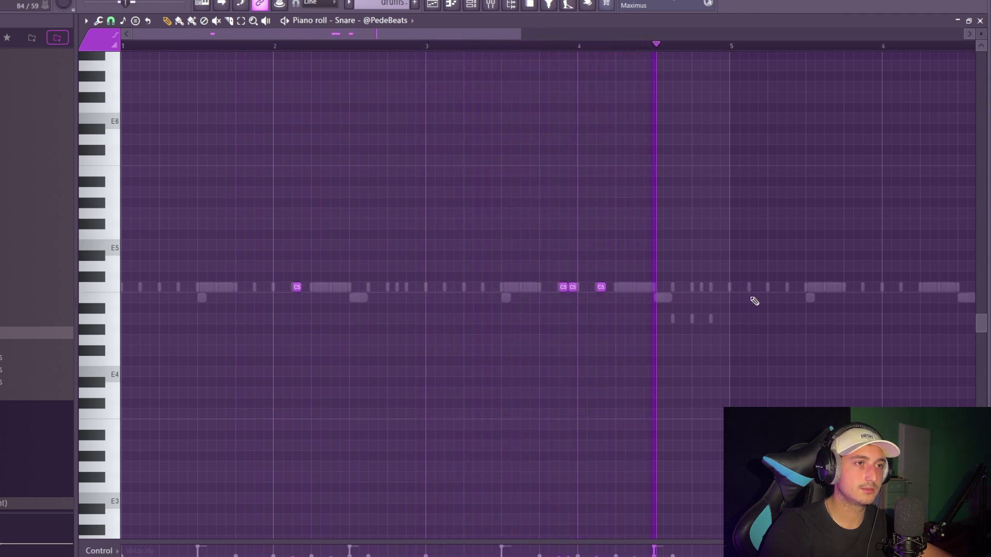
drag(586, 301, 303, 231)
drag(503, 46, 216, 51)
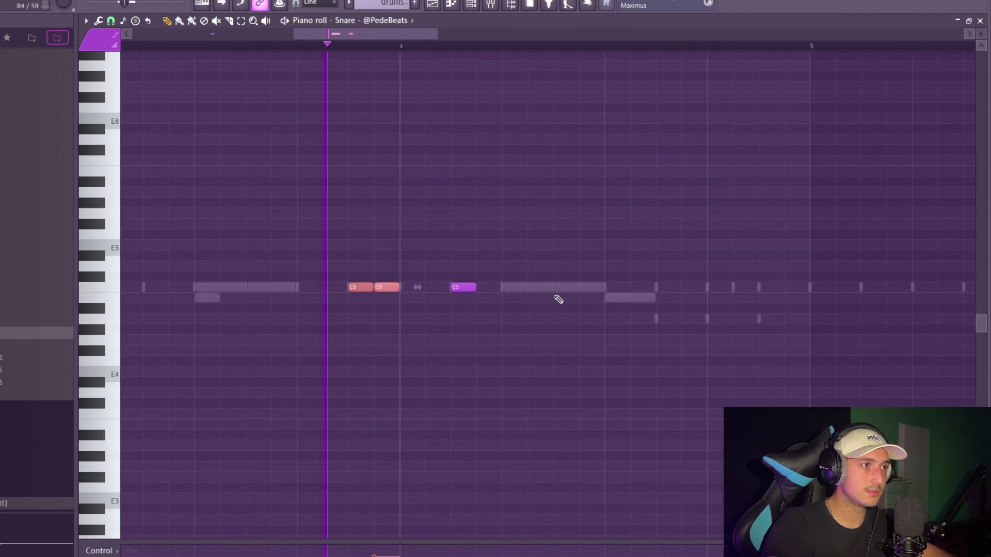
scroll(563, 309, down, 5)
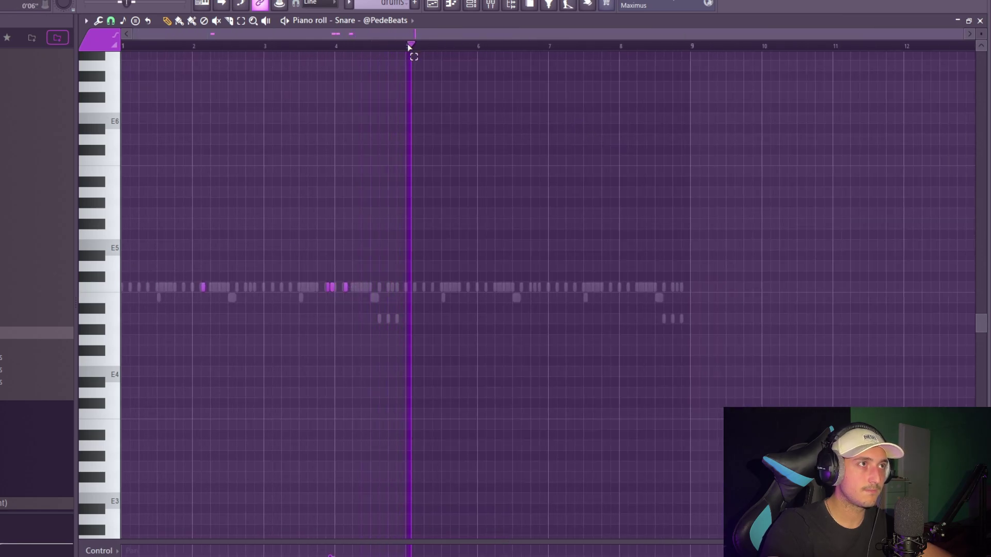
key(ctrl+b)
Set a finer snap and build a snare roll across bar 8, descending from C5 to G#4.
scroll(683, 303, up, 5)
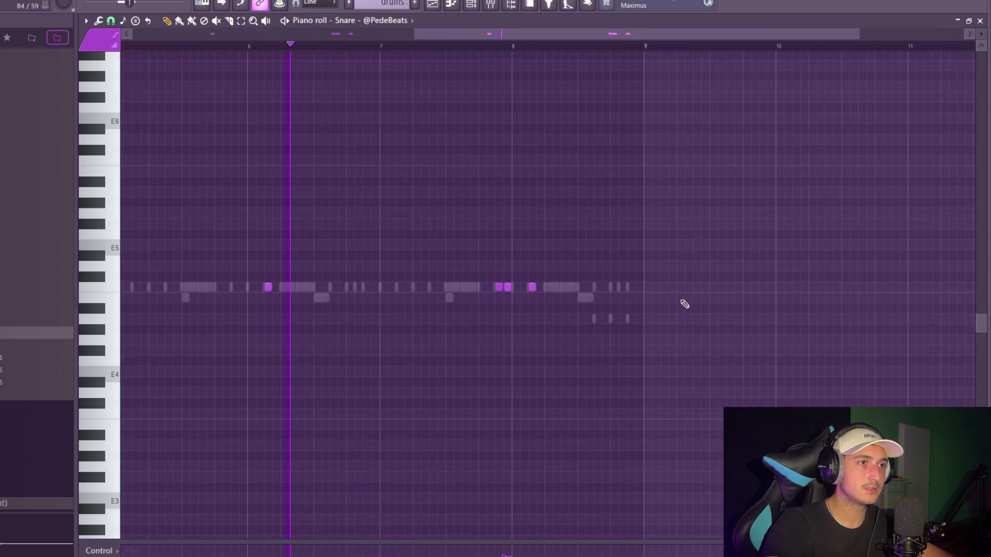
scroll(537, 264, up, 2)
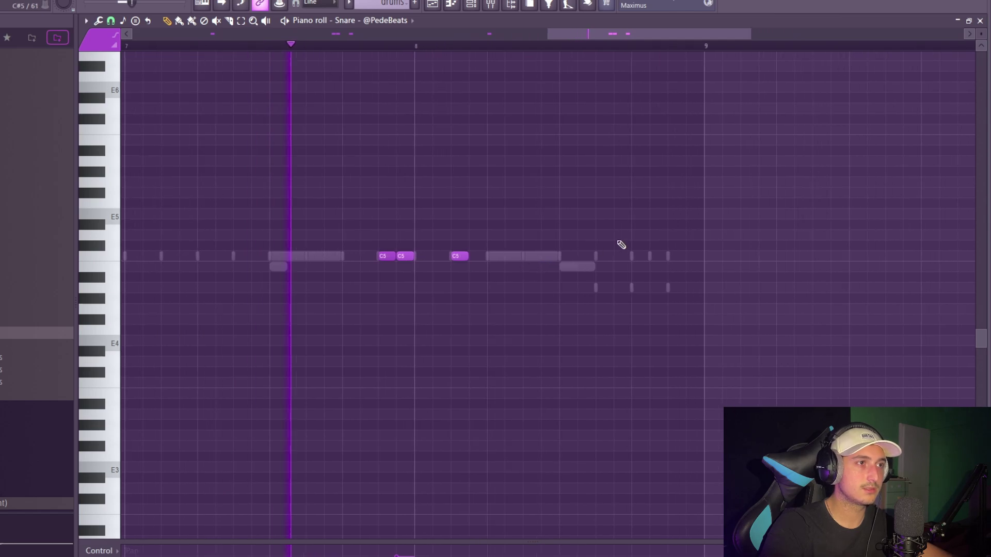
click(111, 21)
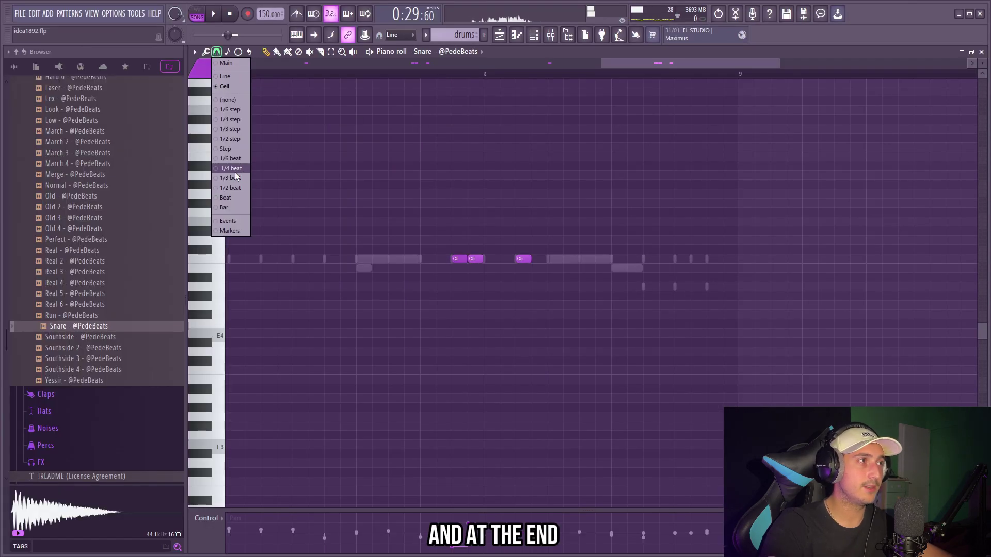
click(234, 172)
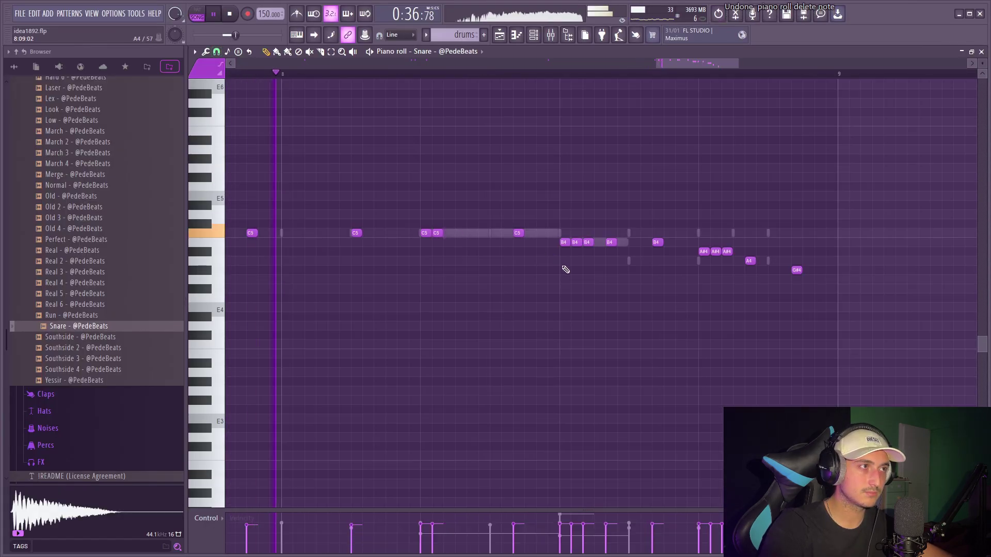
scroll(566, 270, down, 6)
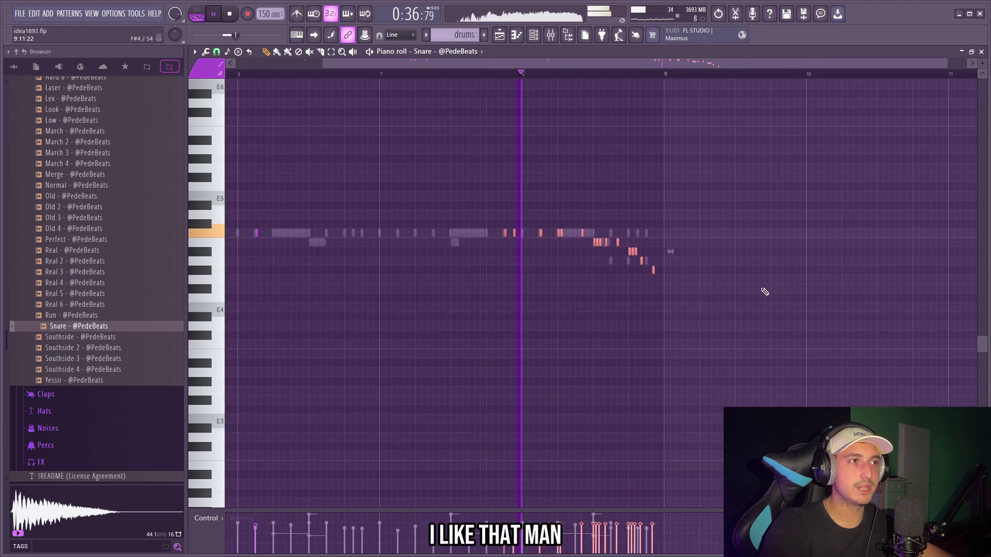
scroll(826, 310, down, 3)
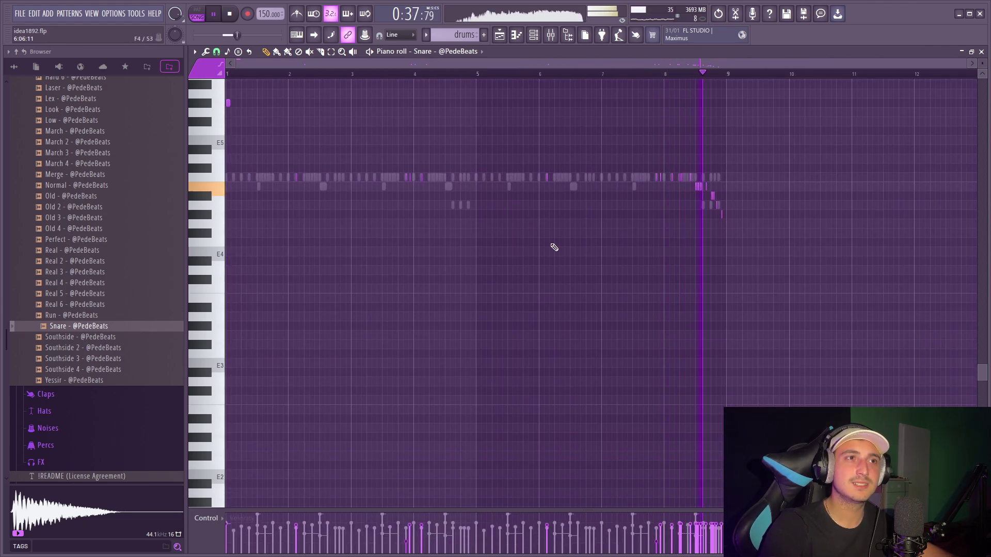
Add the Triangle 2 percussion with C5 hits in bars 2 and 4, and repeat the four-bar pattern through bar 8.
scroll(330, 250, up, 7)
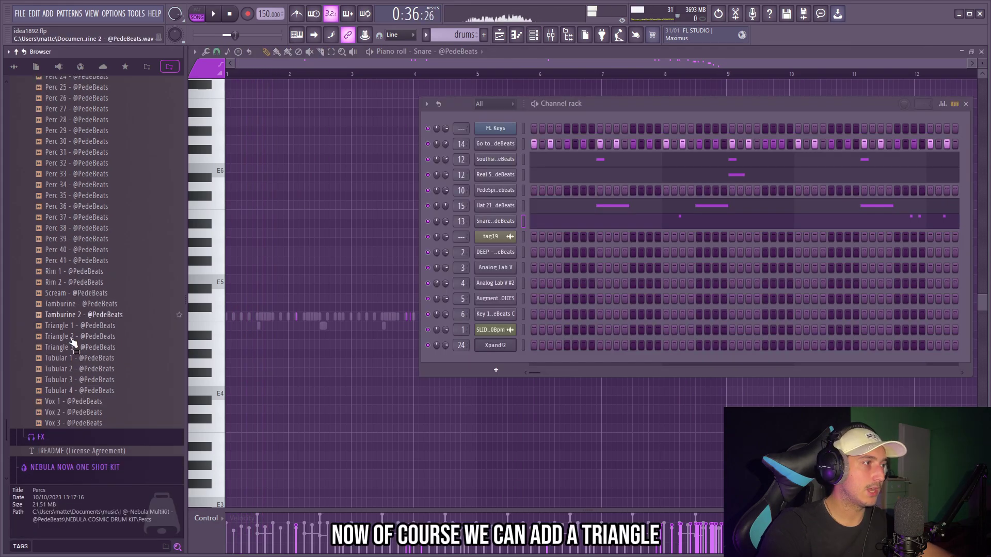
scroll(62, 299, down, 2)
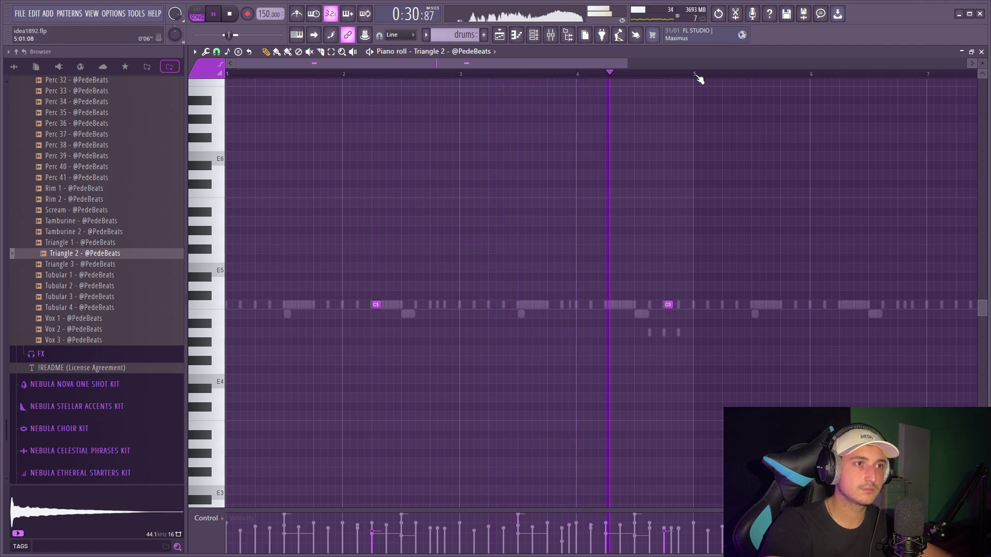
drag(694, 75, 226, 77)
key(ctrl+b)
scroll(516, 173, down, 3)
ctrl+click(577, 75)
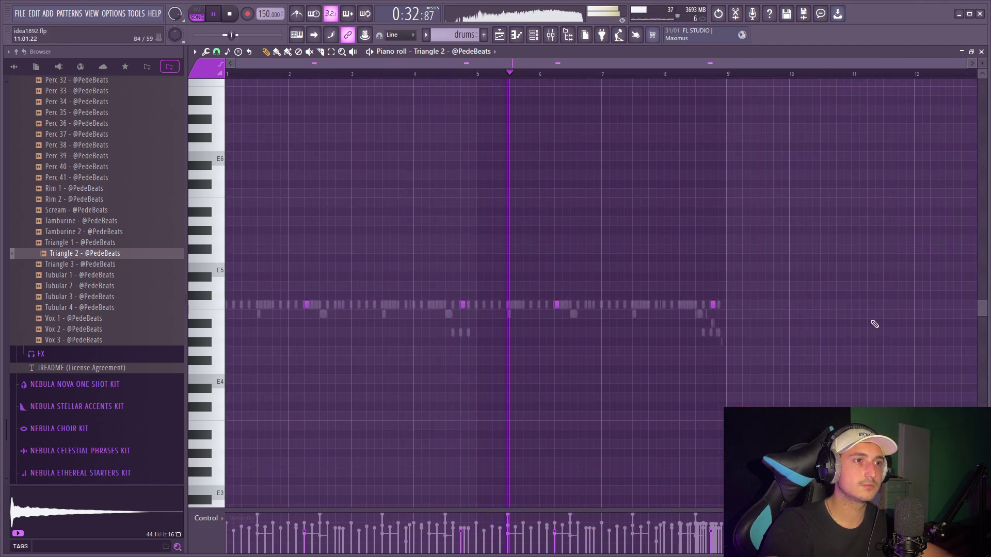
drag(843, 346, 227, 207)
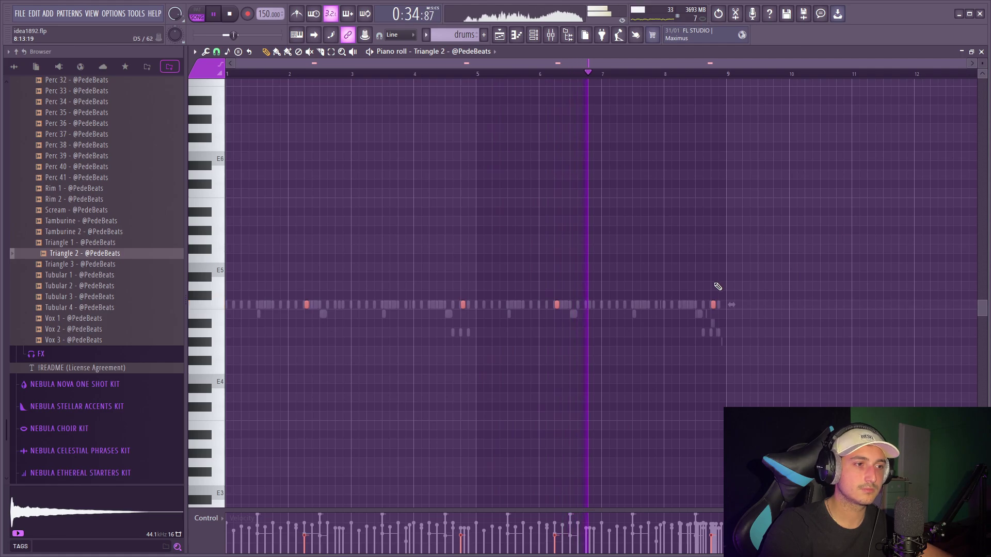
scroll(806, 298, up, 3)
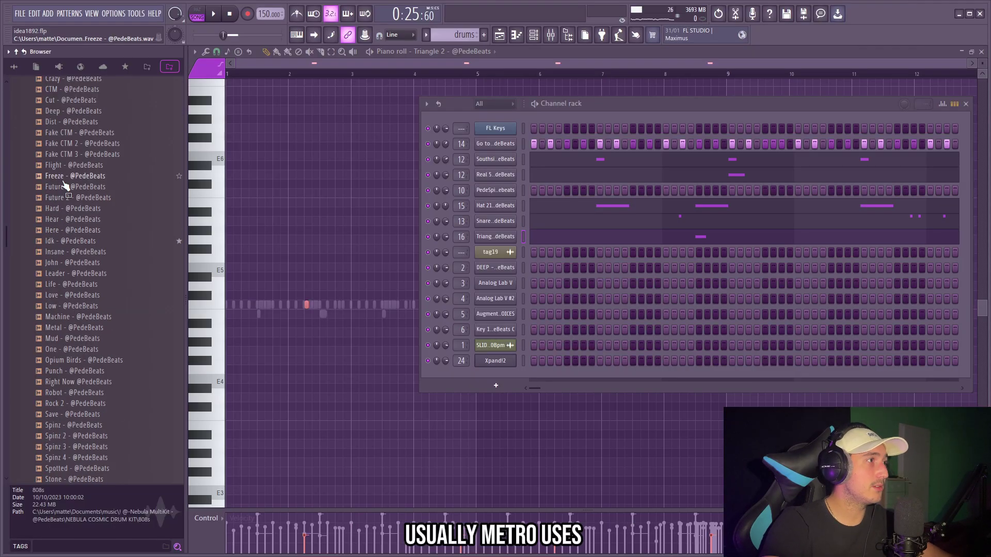
Audition the Future 808 samples, and replace the 808 channel's sample with Spinz 4, ready for note entry.
click(75, 198)
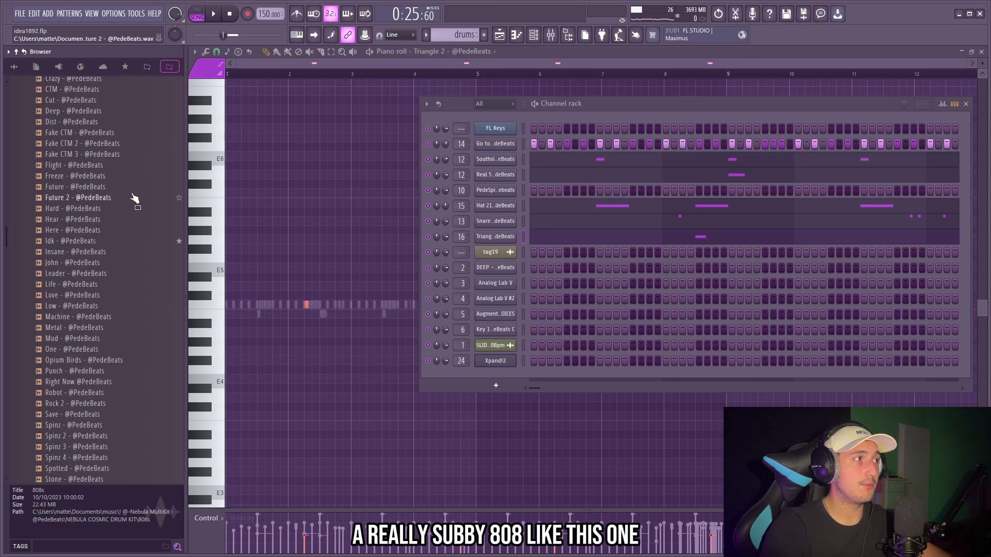
click(61, 189)
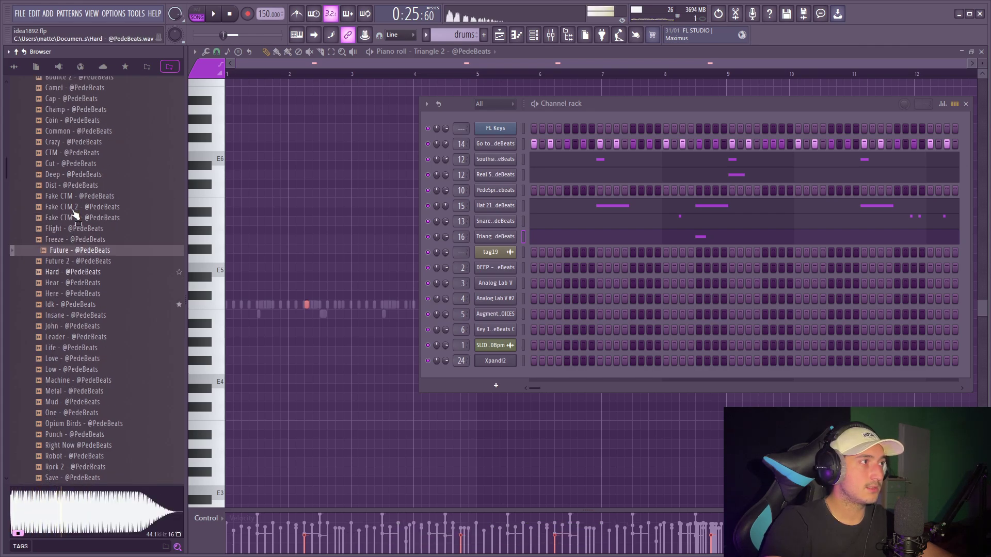
scroll(62, 233, down, 4)
click(20, 263)
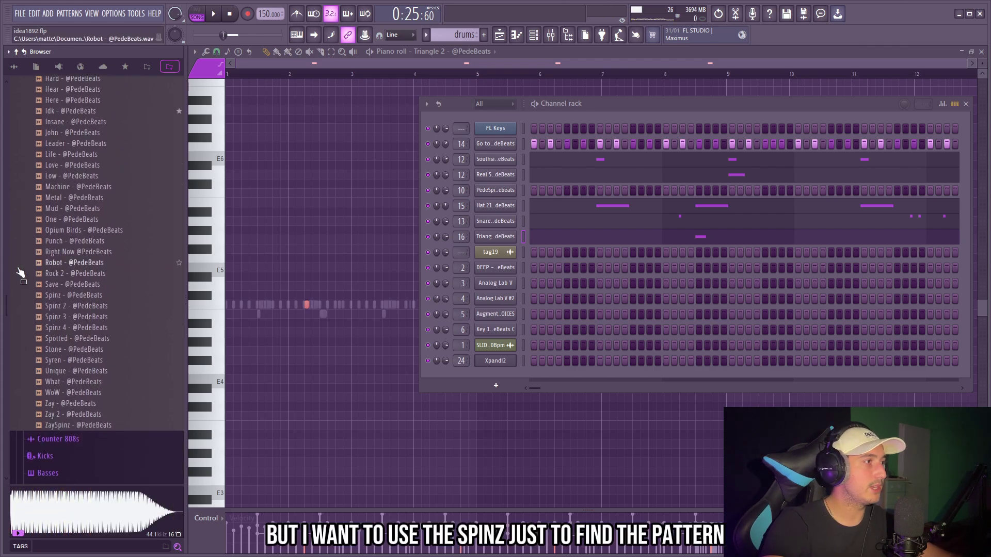
drag(66, 332, 490, 190)
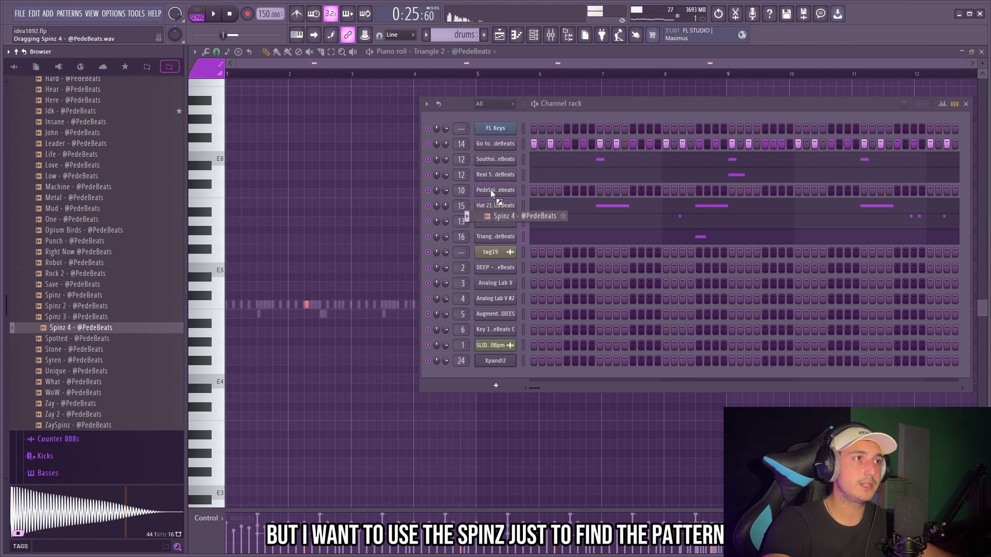
right_click(509, 186)
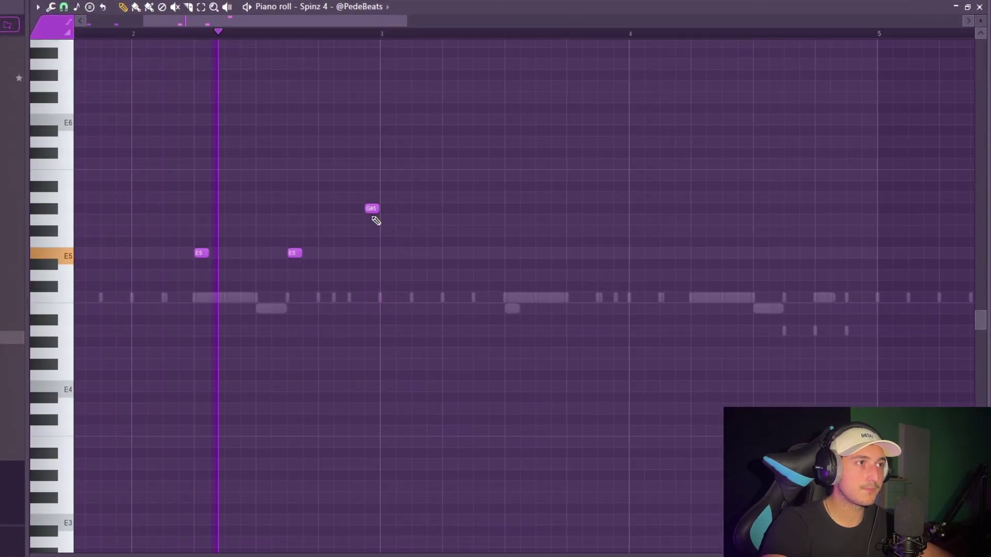
Write a four-bar 808 pattern with pairs of E5 notes in bars 1 and 2 and A5 notes in bars 3 and 4.
scroll(447, 224, down, 2)
click(380, 196)
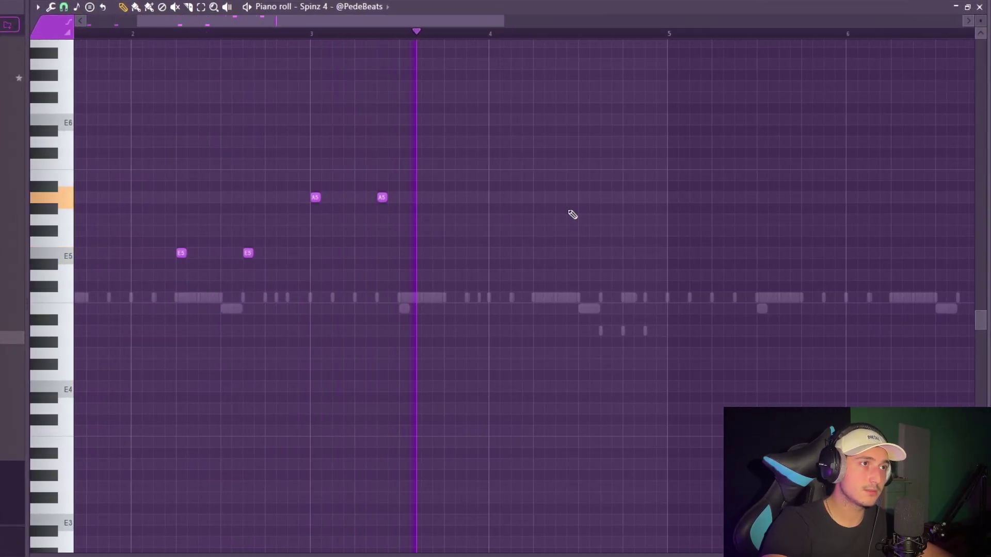
scroll(573, 214, up, 1)
click(519, 197)
click(610, 198)
scroll(651, 206, down, 3)
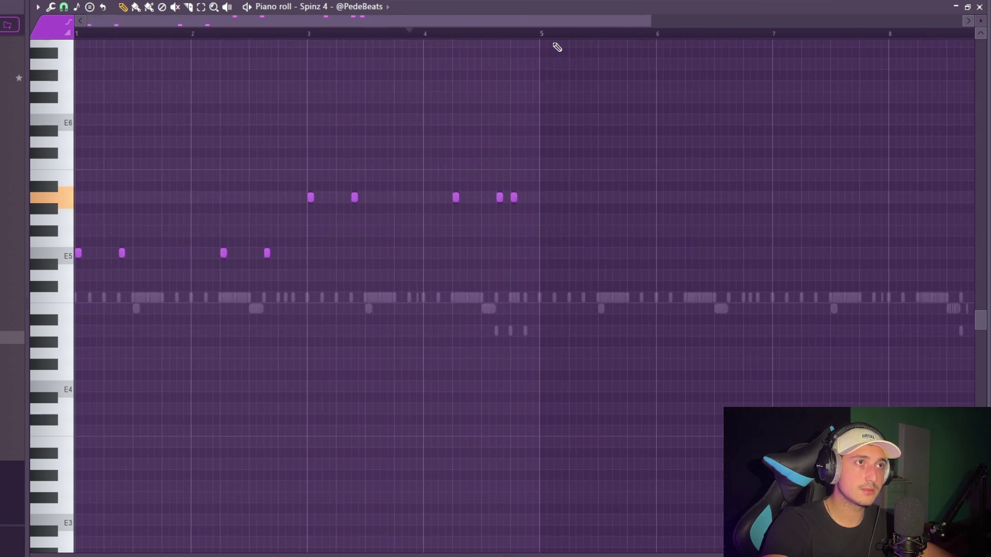
Repeat the four-bar 808 pattern through bar 8 and lower all its A5 notes an octave to A4.
key(ctrl+a)
key(ctrl+b)
scroll(659, 265, down, 3)
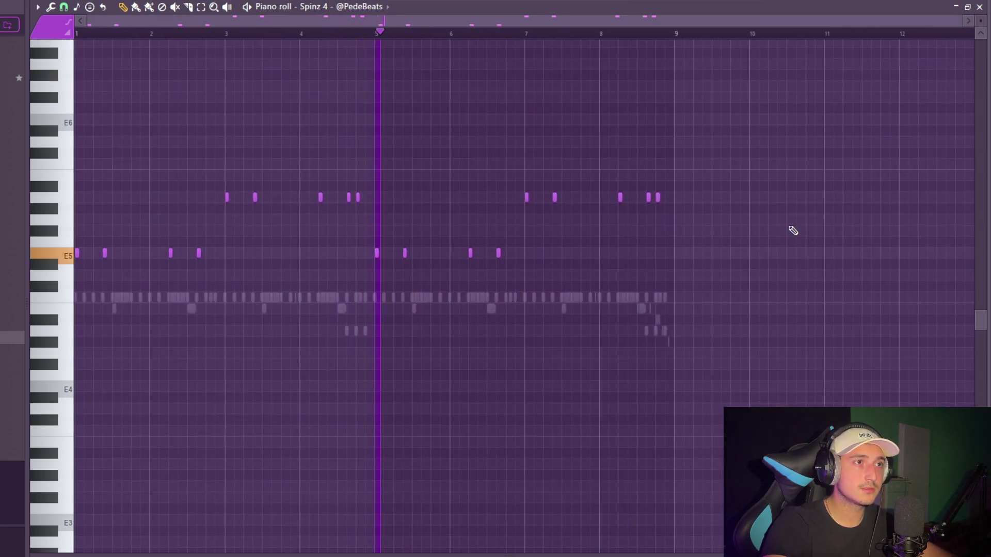
click(184, 32)
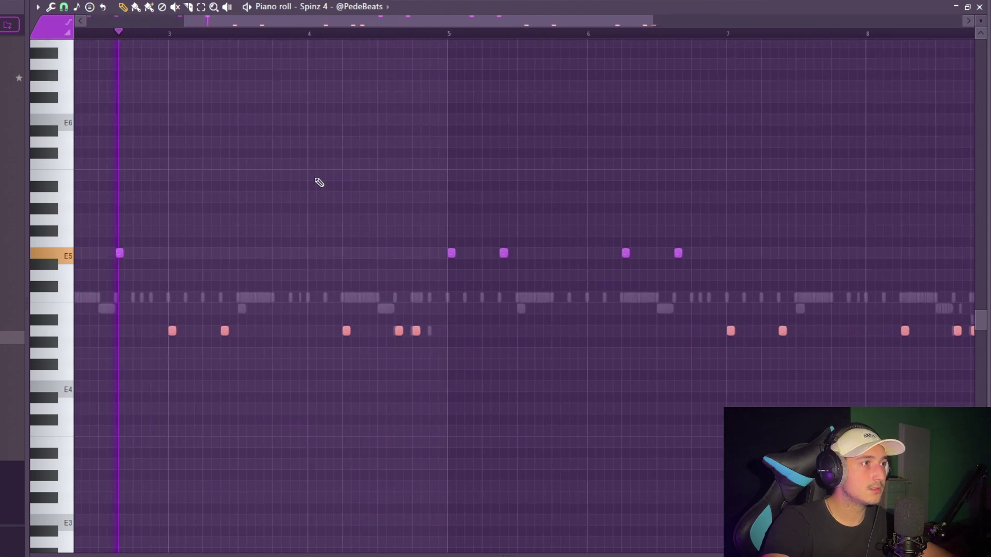
ctrl+click(412, 273)
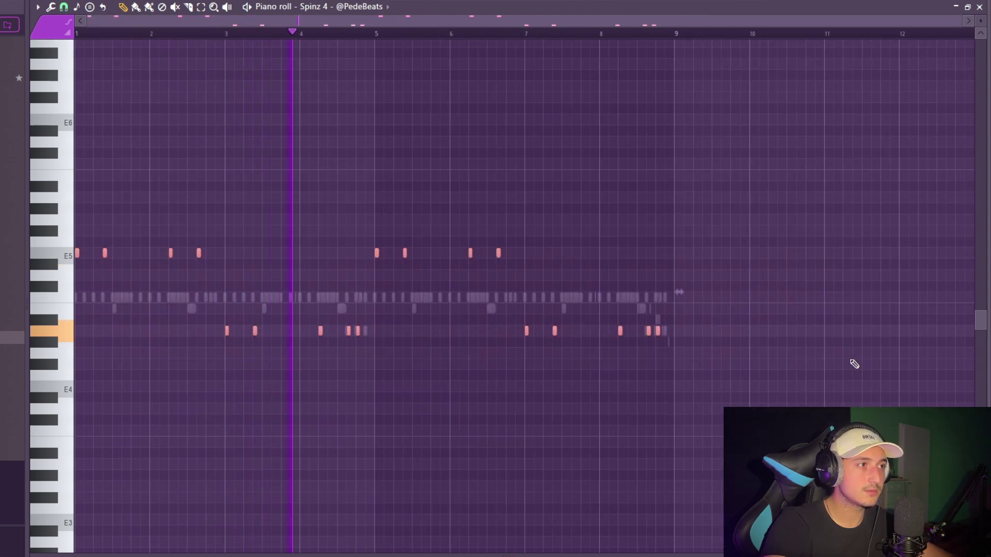
Vary the 808 in bars 7 and 8 with octave jumps to A5, closing bar 8 with a quick three-note A5 run.
scroll(579, 208, up, 2)
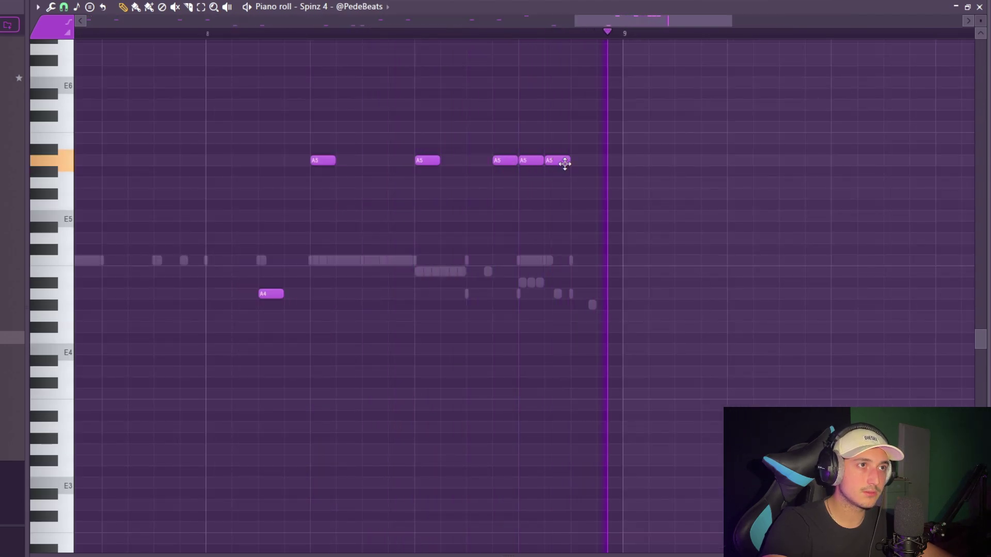
scroll(581, 177, down, 4)
scroll(615, 201, up, 2)
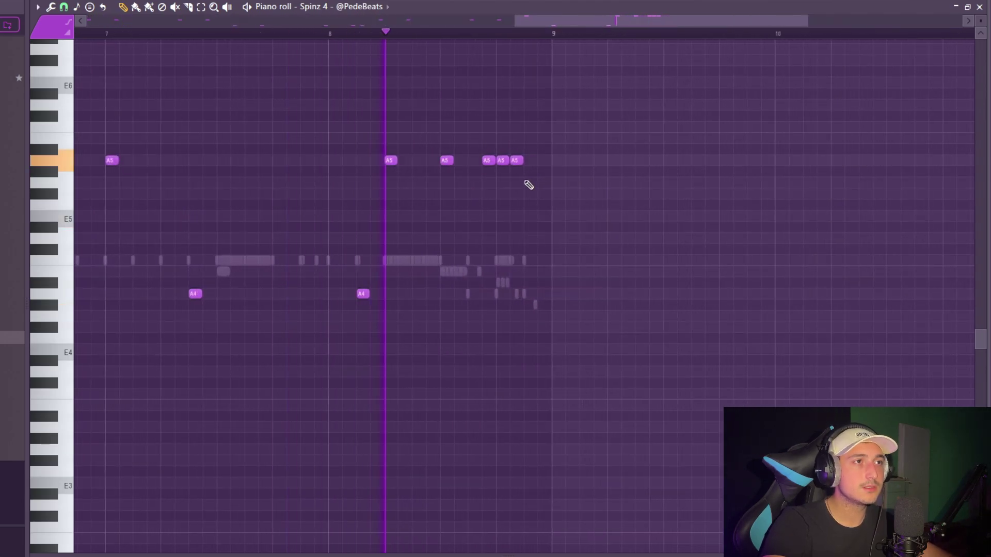
Replace the Spinz 4 sample on the 808 channel with the Future 808.
scroll(601, 195, down, 3)
scroll(613, 206, down, 2)
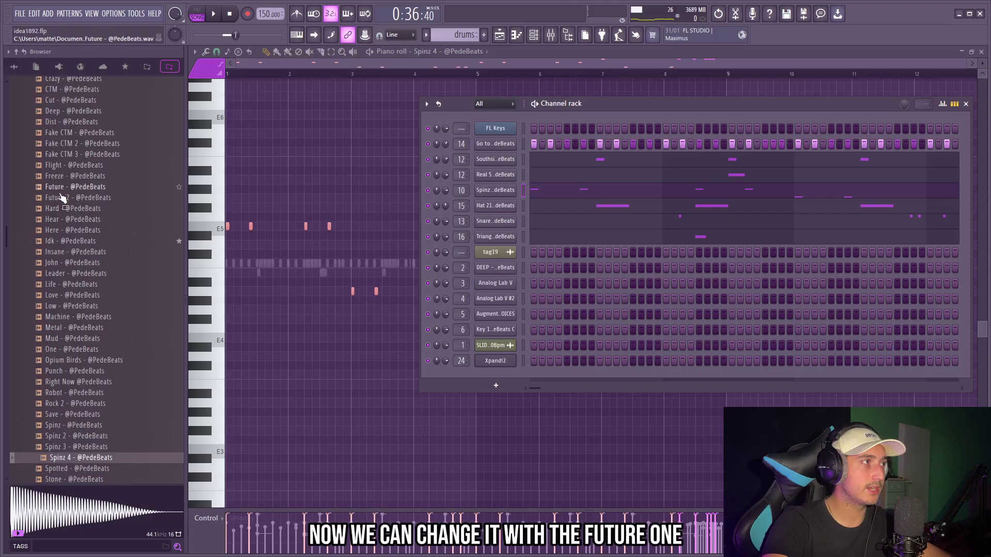
drag(77, 187, 503, 198)
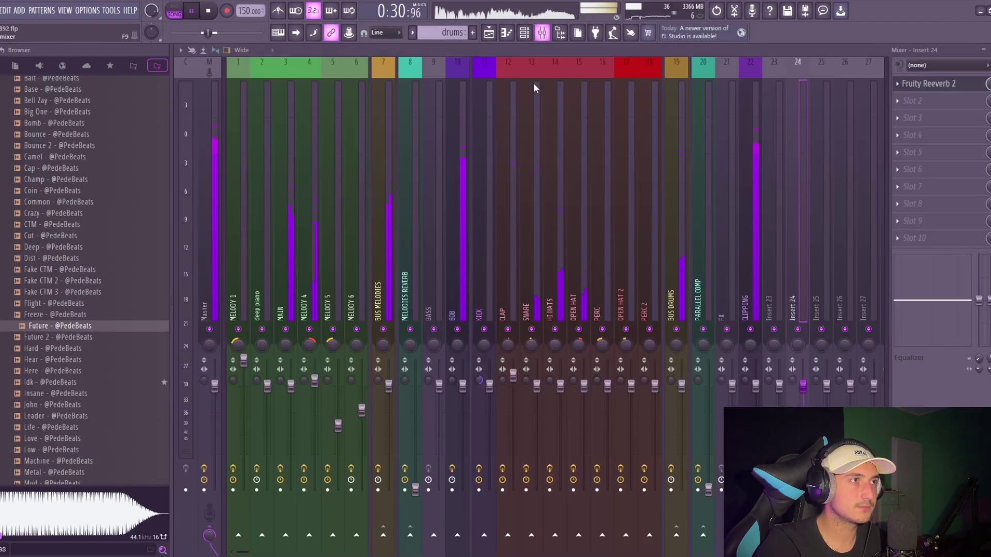
Add Fruity parametric EQ 2 to the 808 mixer track and pull its upper bands down to reduce the highs.
click(451, 228)
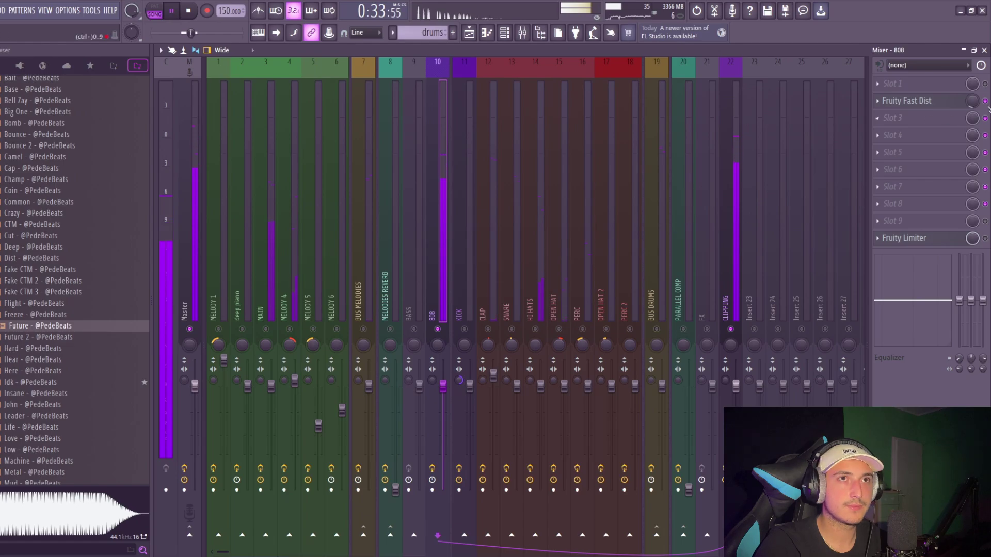
click(923, 121)
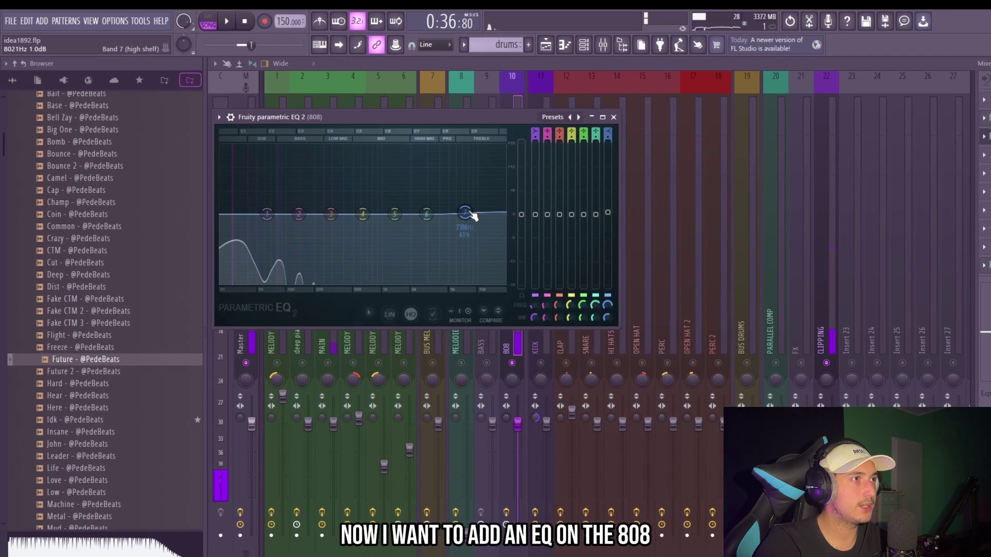
drag(398, 191, 363, 247)
drag(429, 270, 388, 283)
key(space)
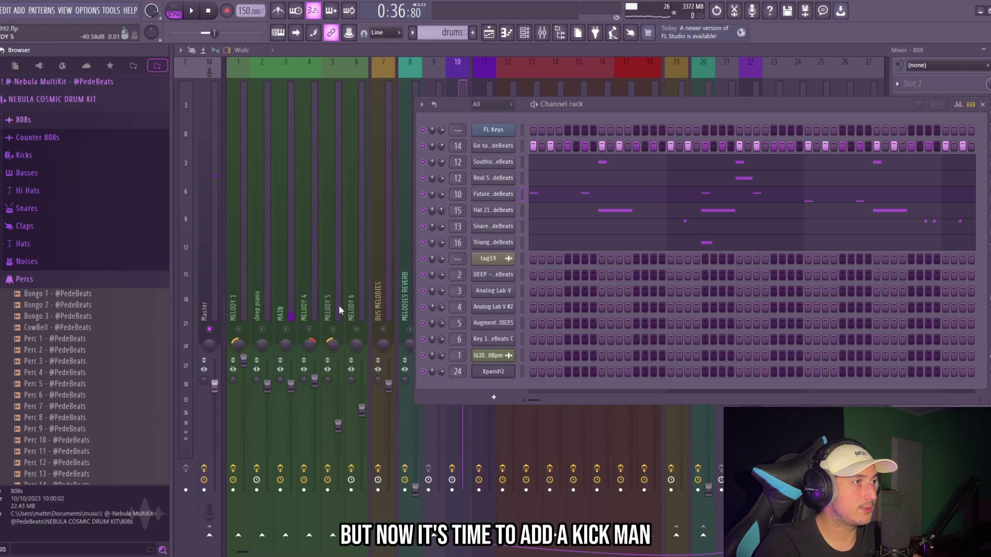
Add the Love kick with C5 hits following the 808 rhythm through bar 8, and thin out the closing hits of bar 8.
click(396, 243)
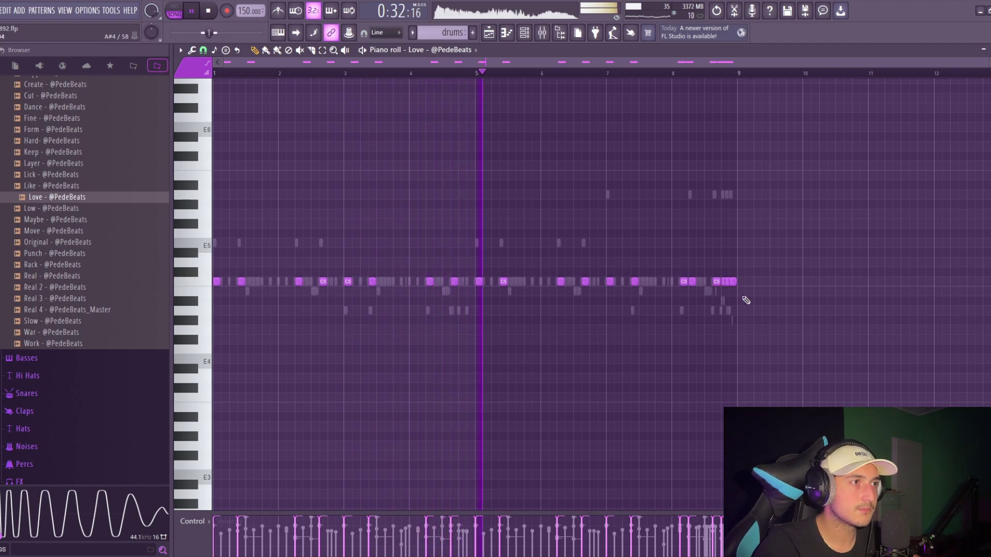
scroll(746, 291, up, 3)
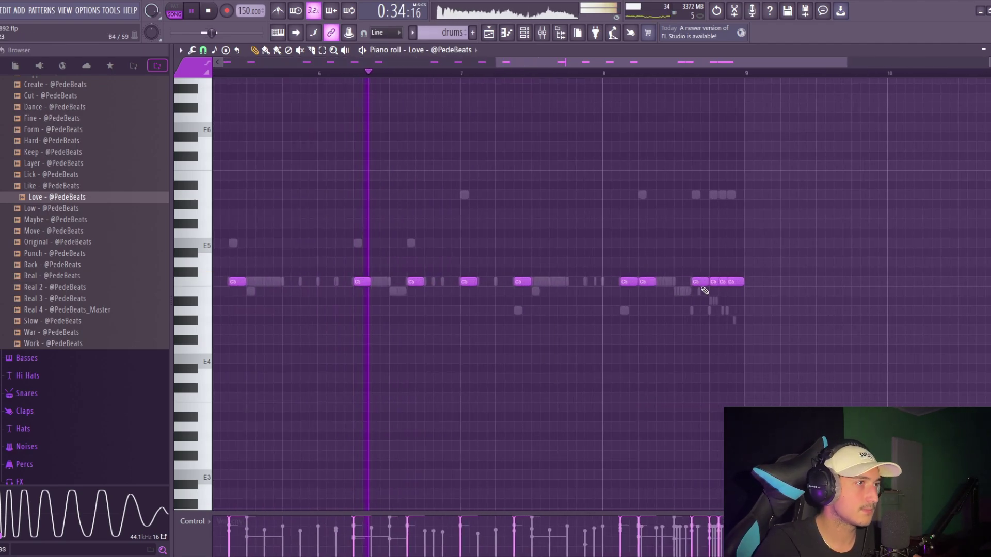
scroll(671, 284, down, 2)
scroll(650, 285, up, 4)
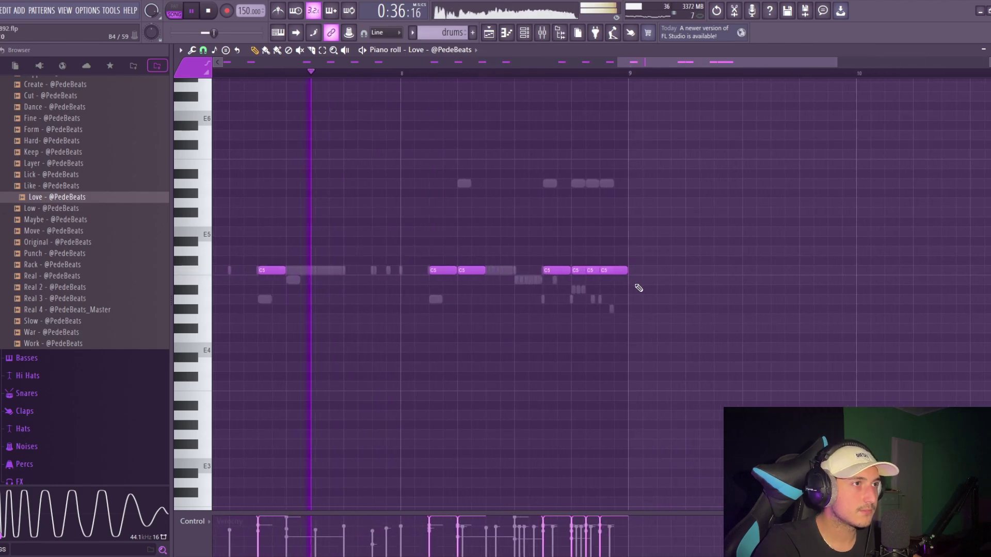
drag(639, 288, 517, 279)
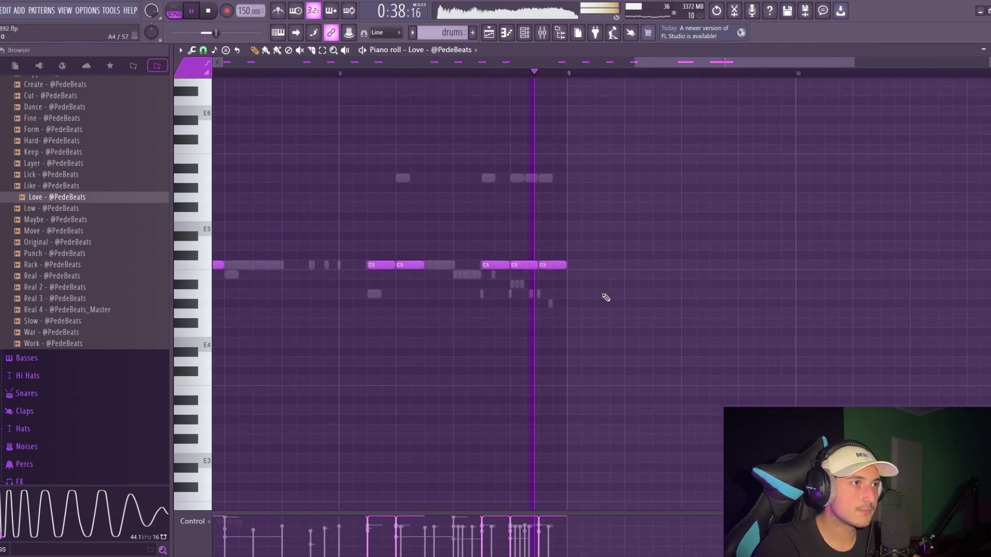
scroll(509, 197, down, 3)
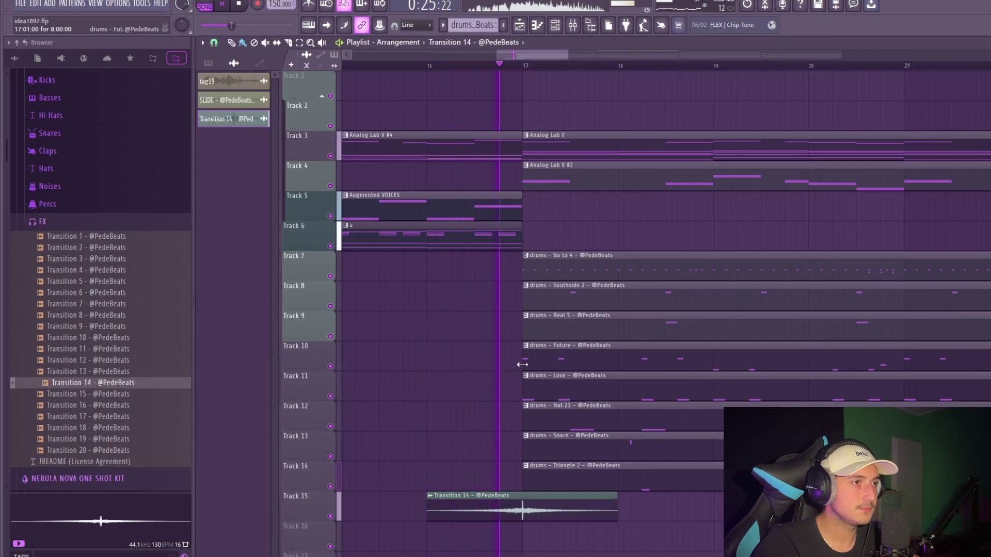
Remove the Love kick from bars 17 and 18, and cut the Go to 4 hi-hat out of the second half of bar 18.
key(space)
scroll(528, 329, up, 2)
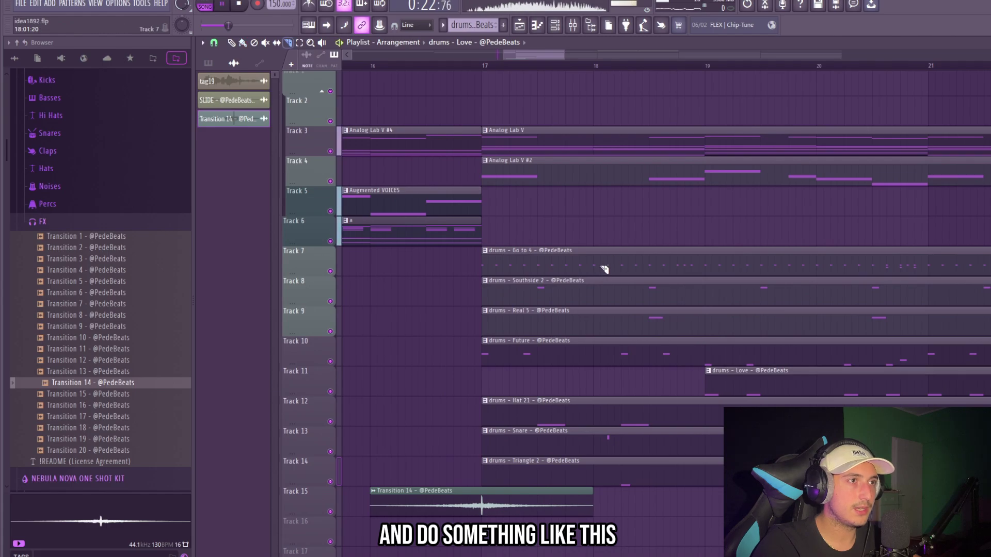
click(645, 269)
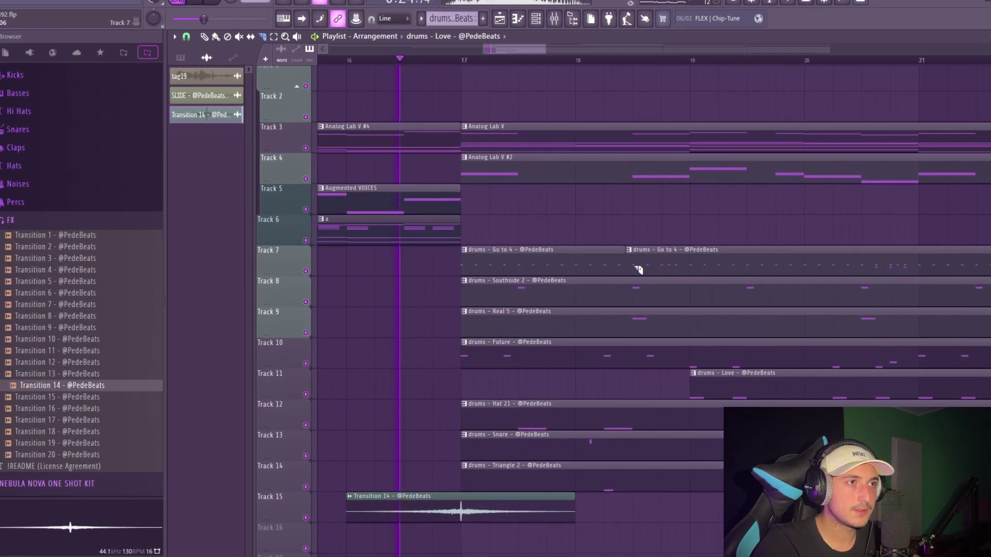
drag(638, 268, 701, 265)
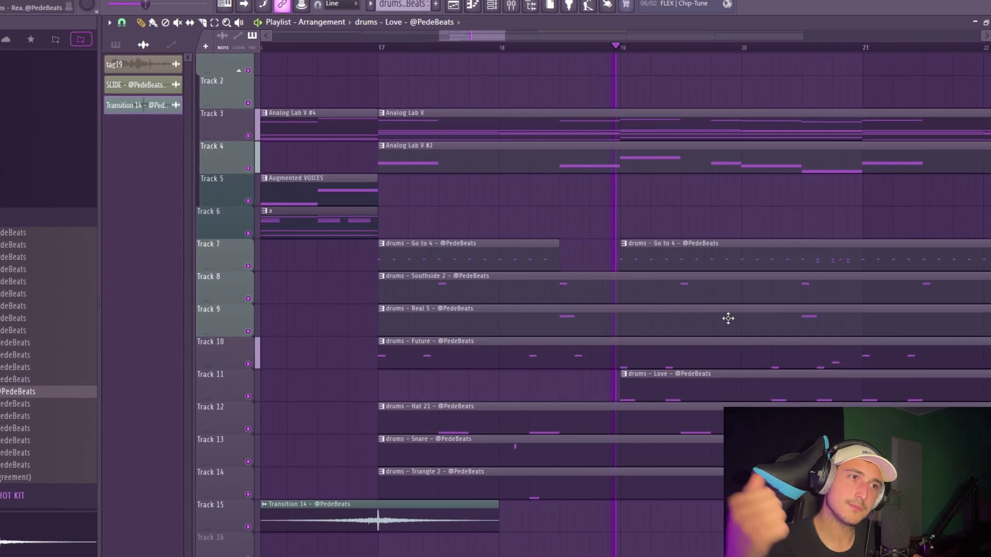
Copy the closing snare roll to bar 16 ahead of the drums, and use Transition 19 as the transition effect there.
scroll(723, 318, down, 8)
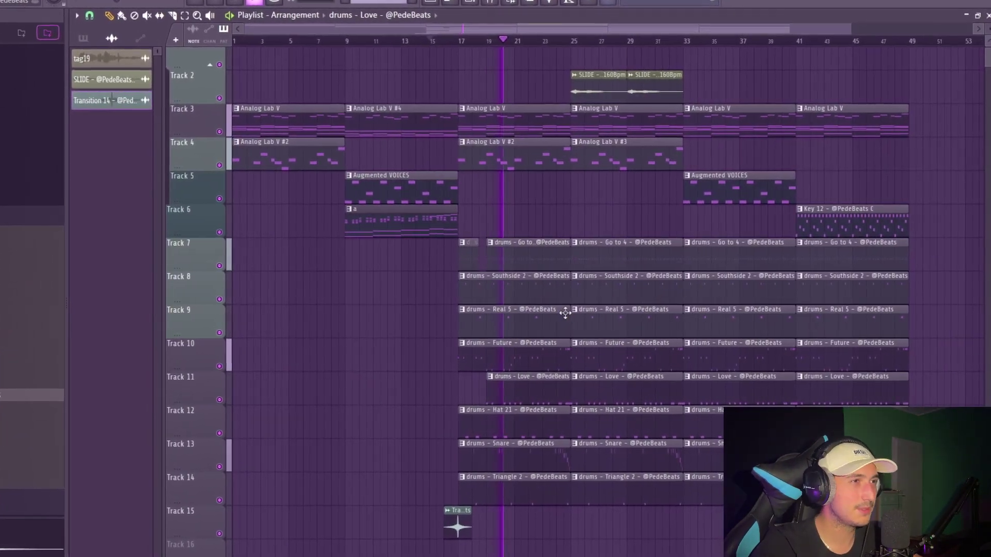
key(space)
drag(506, 464, 374, 472)
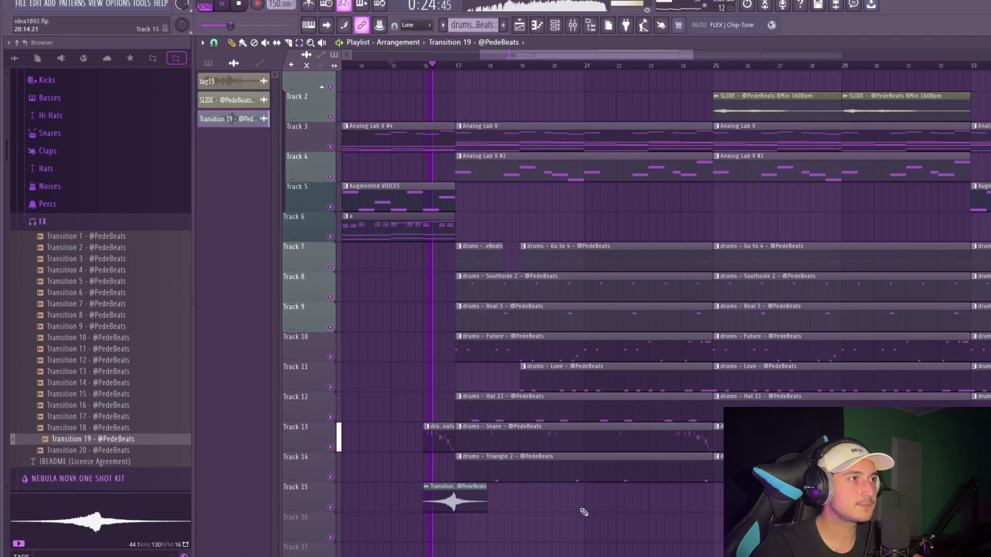